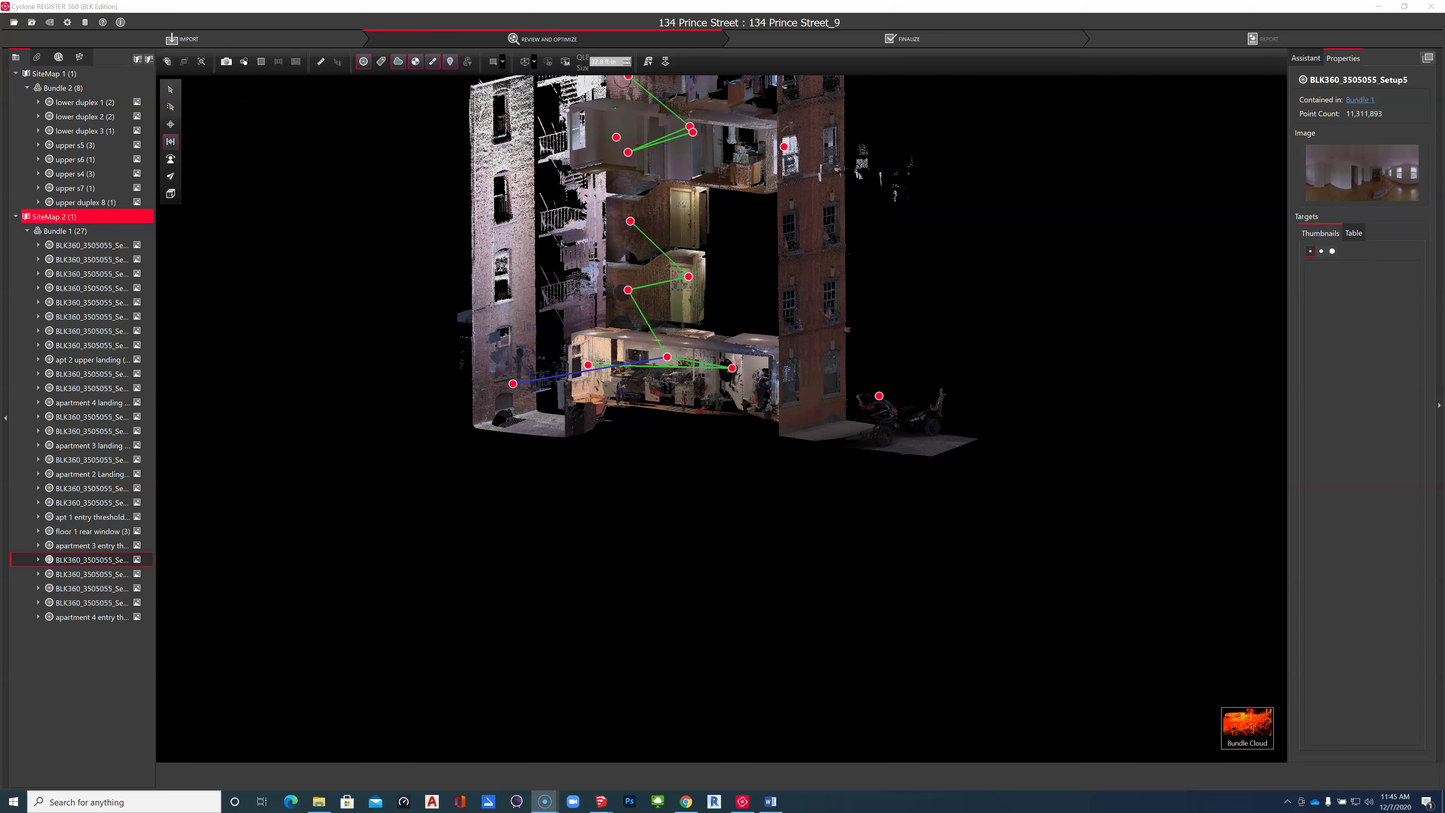
Bring SketchUp forward, maximize its window, and close the Grid Tool extension page.
key(alt+Tab)
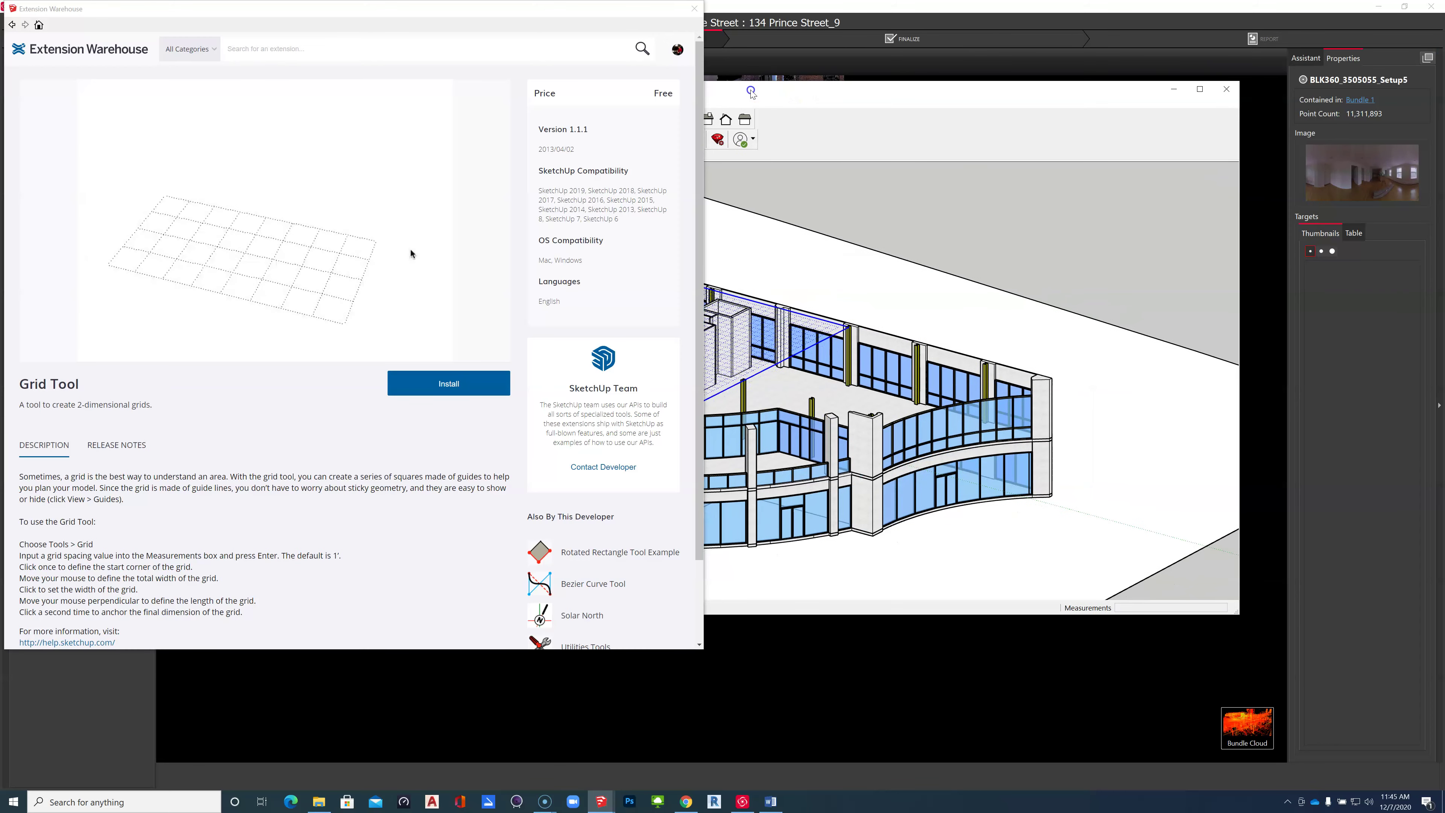
double_click(1184, 89)
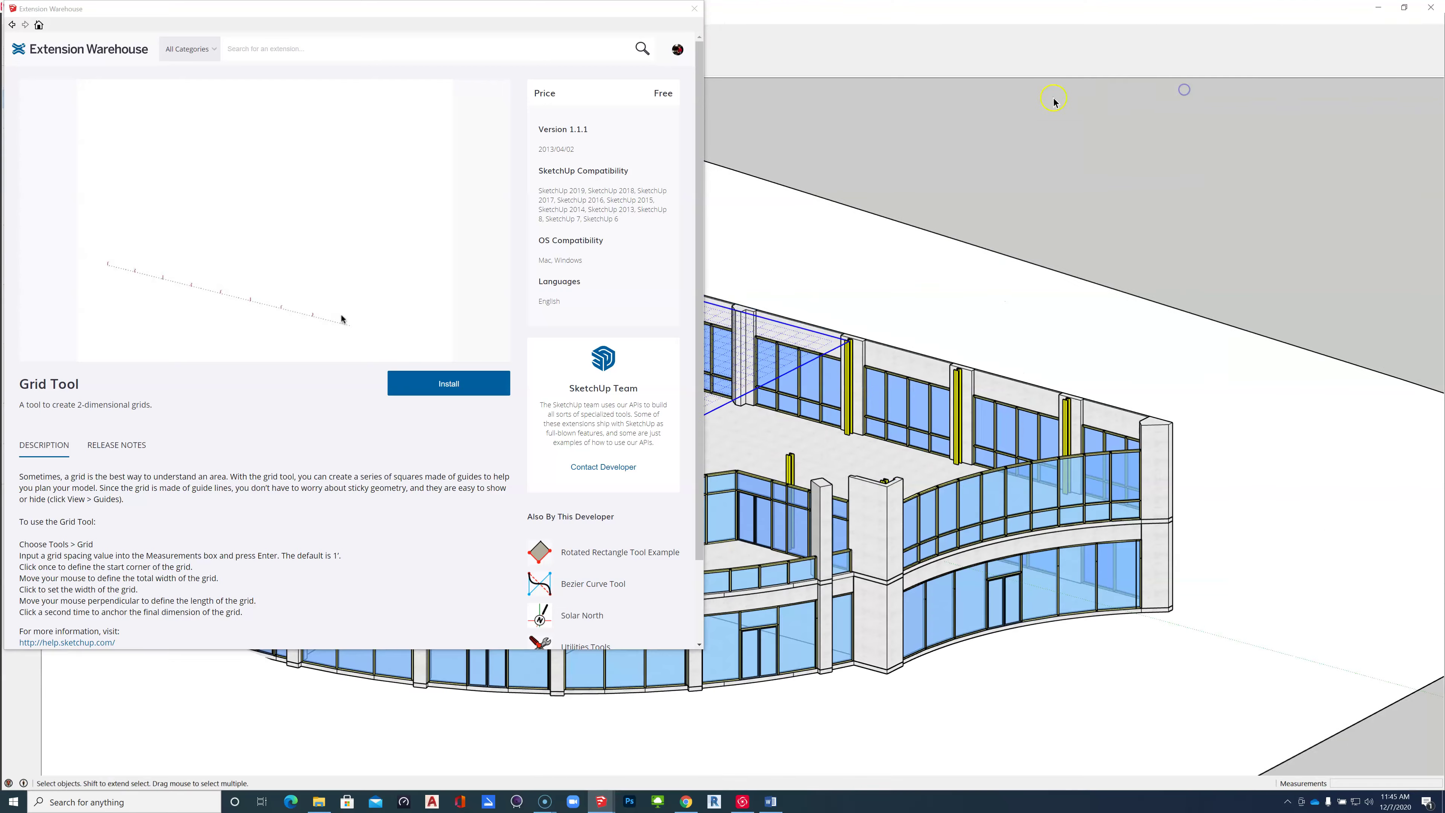
click(696, 7)
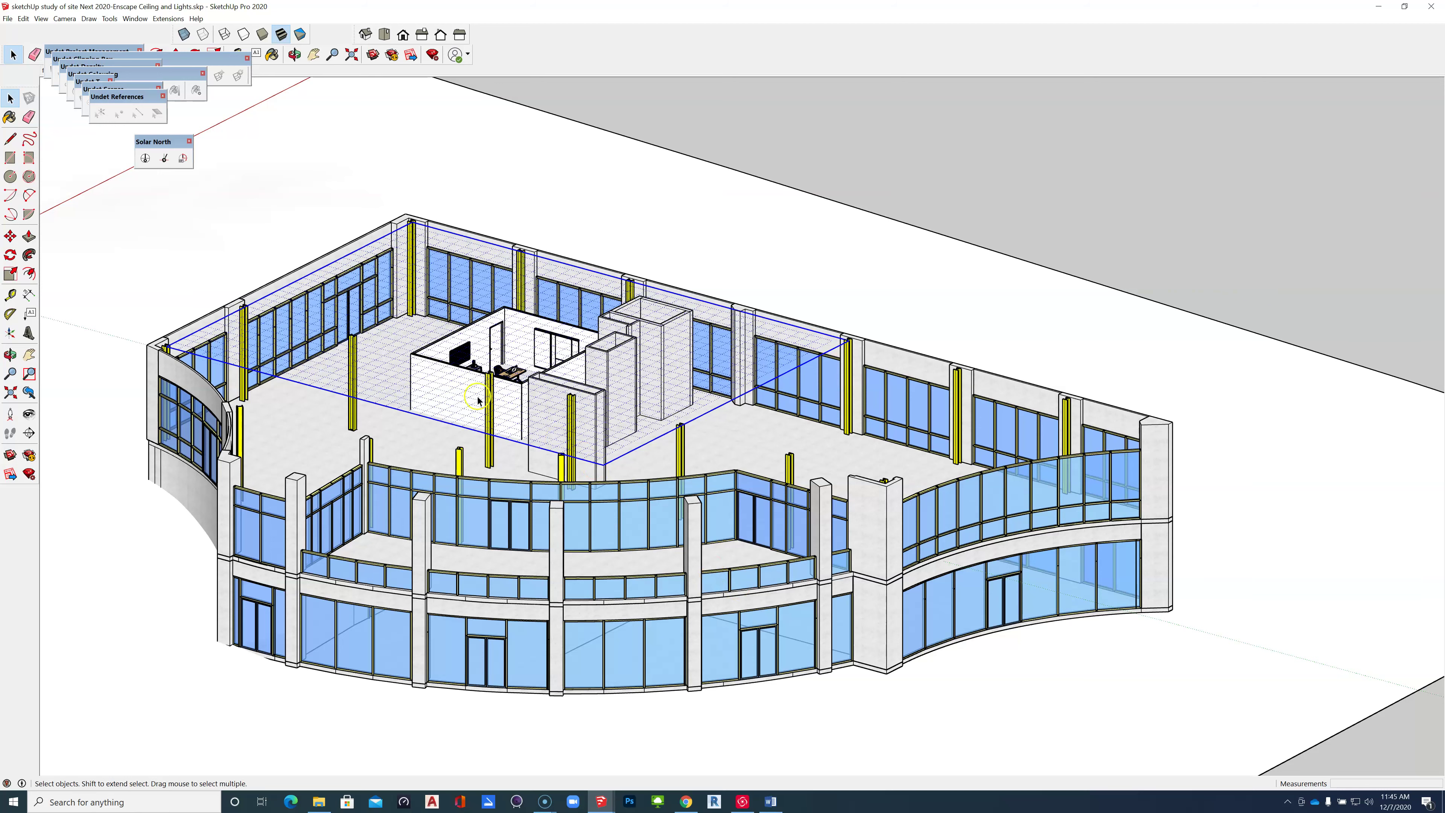
Zoom around the building, then slide out the Default Tray listing tags, shadows and scenes.
scroll(464, 380, up, 2)
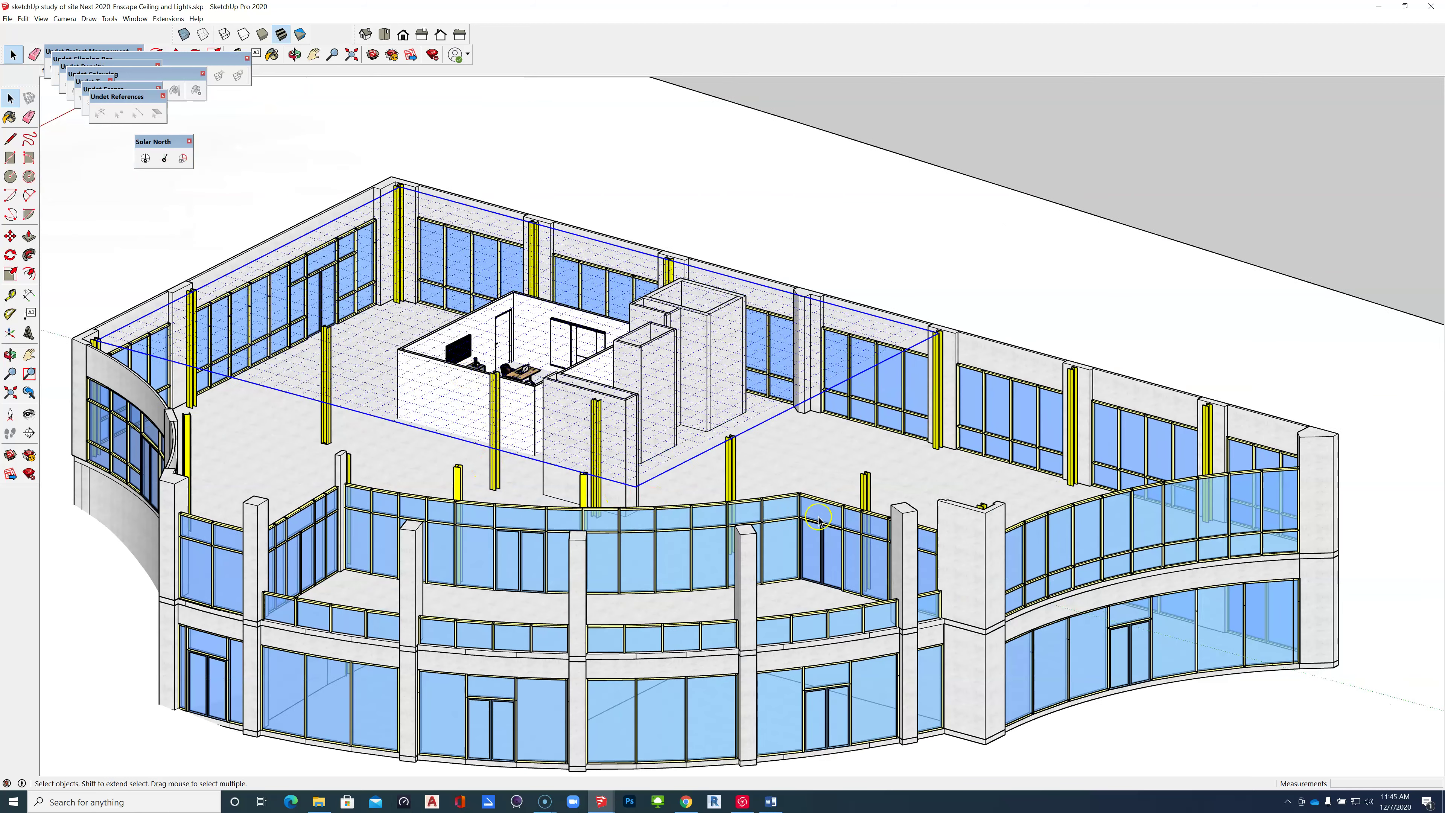
scroll(993, 530, down, 1)
scroll(547, 500, up, 1)
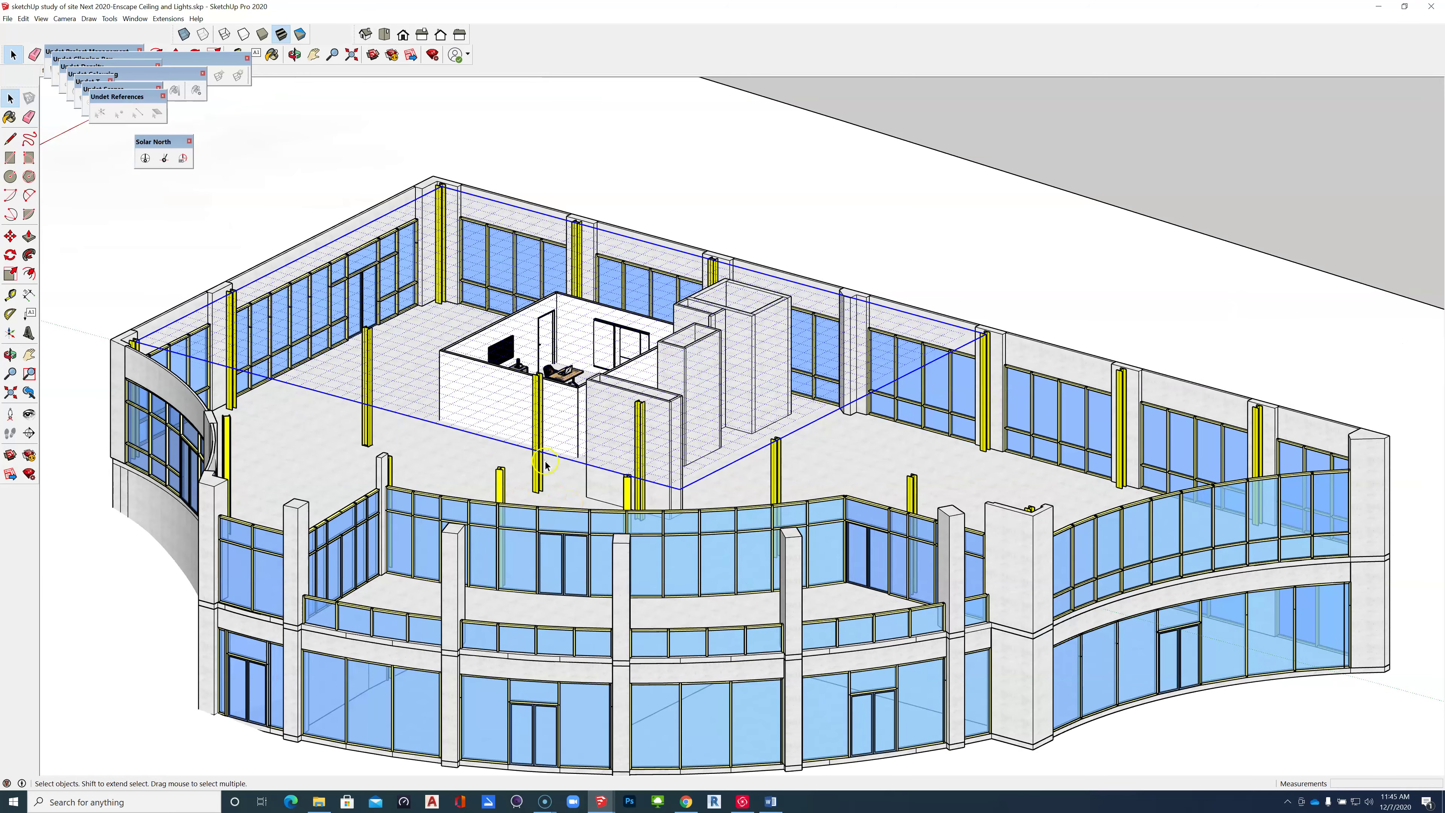
scroll(677, 429, down, 2)
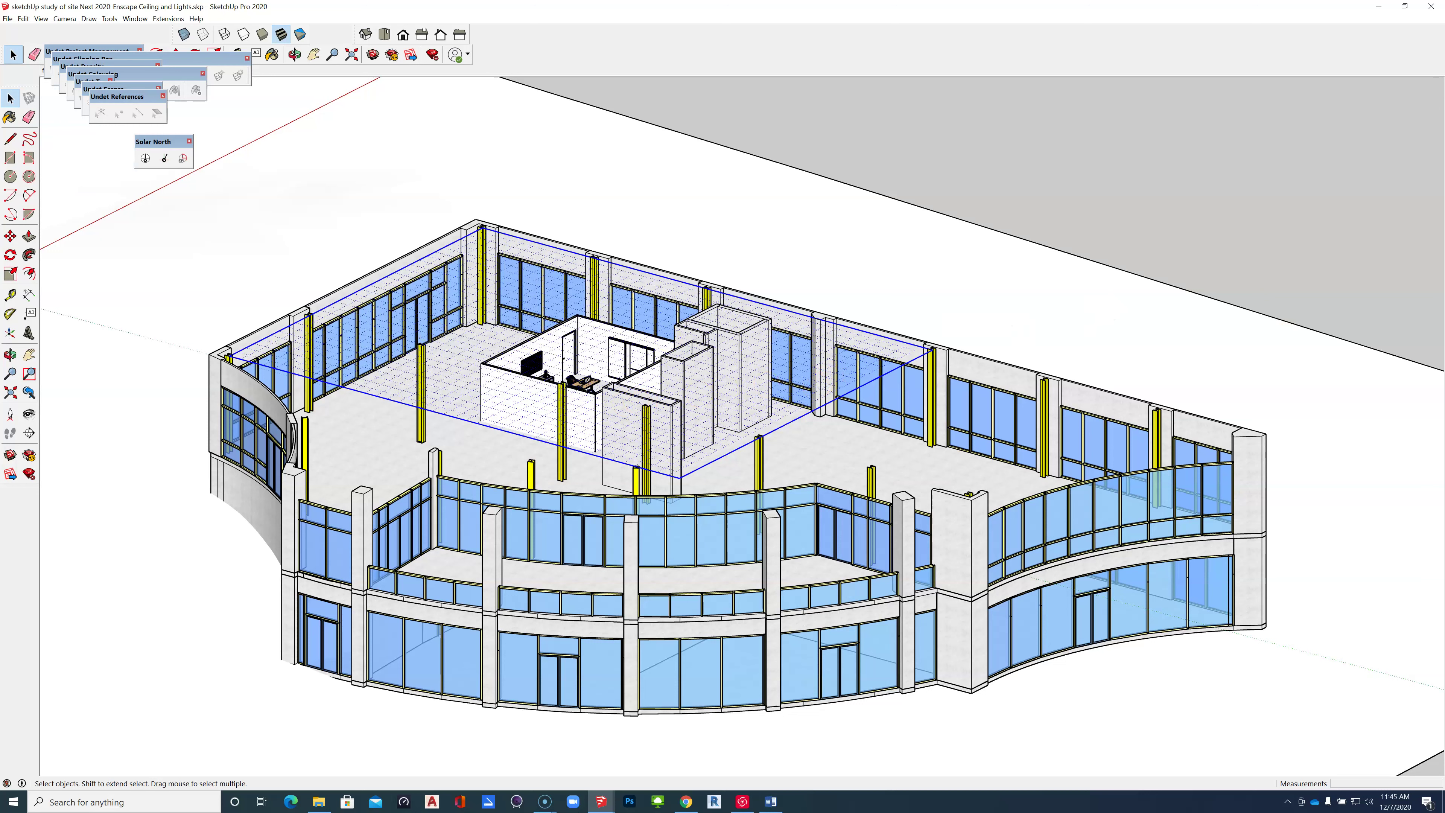
mouse_move(1434, 426)
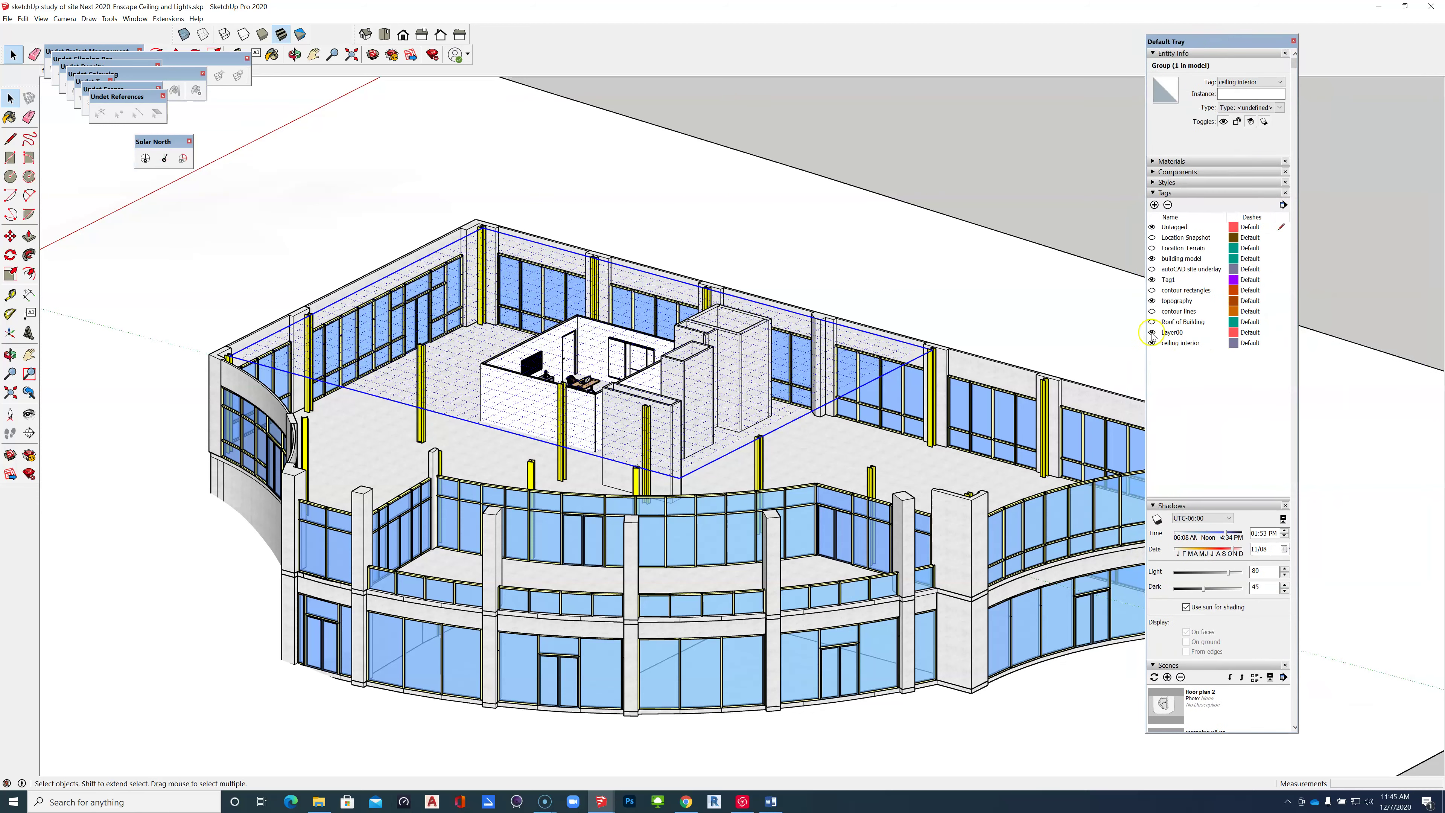
click(1152, 322)
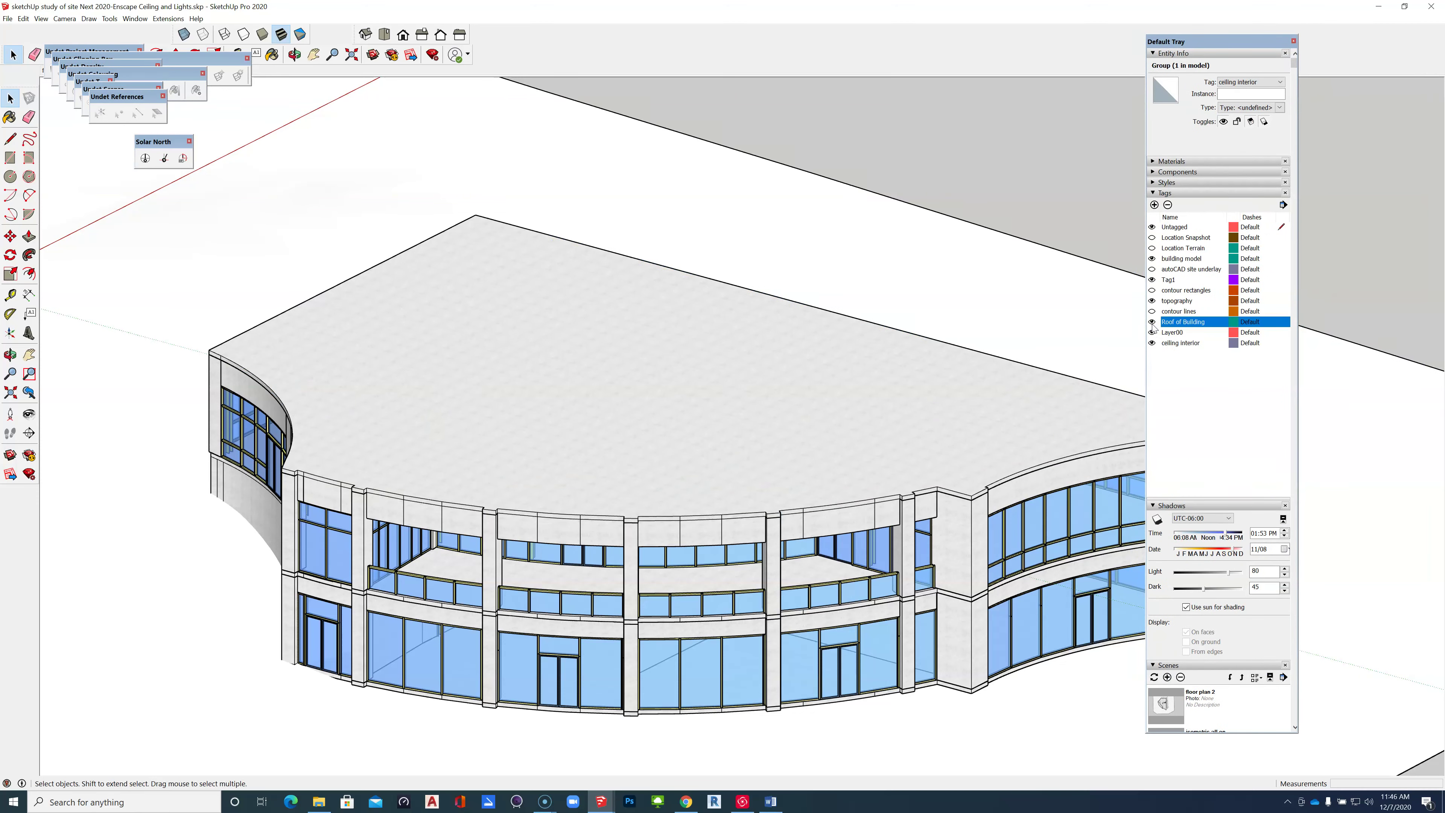
click(1152, 322)
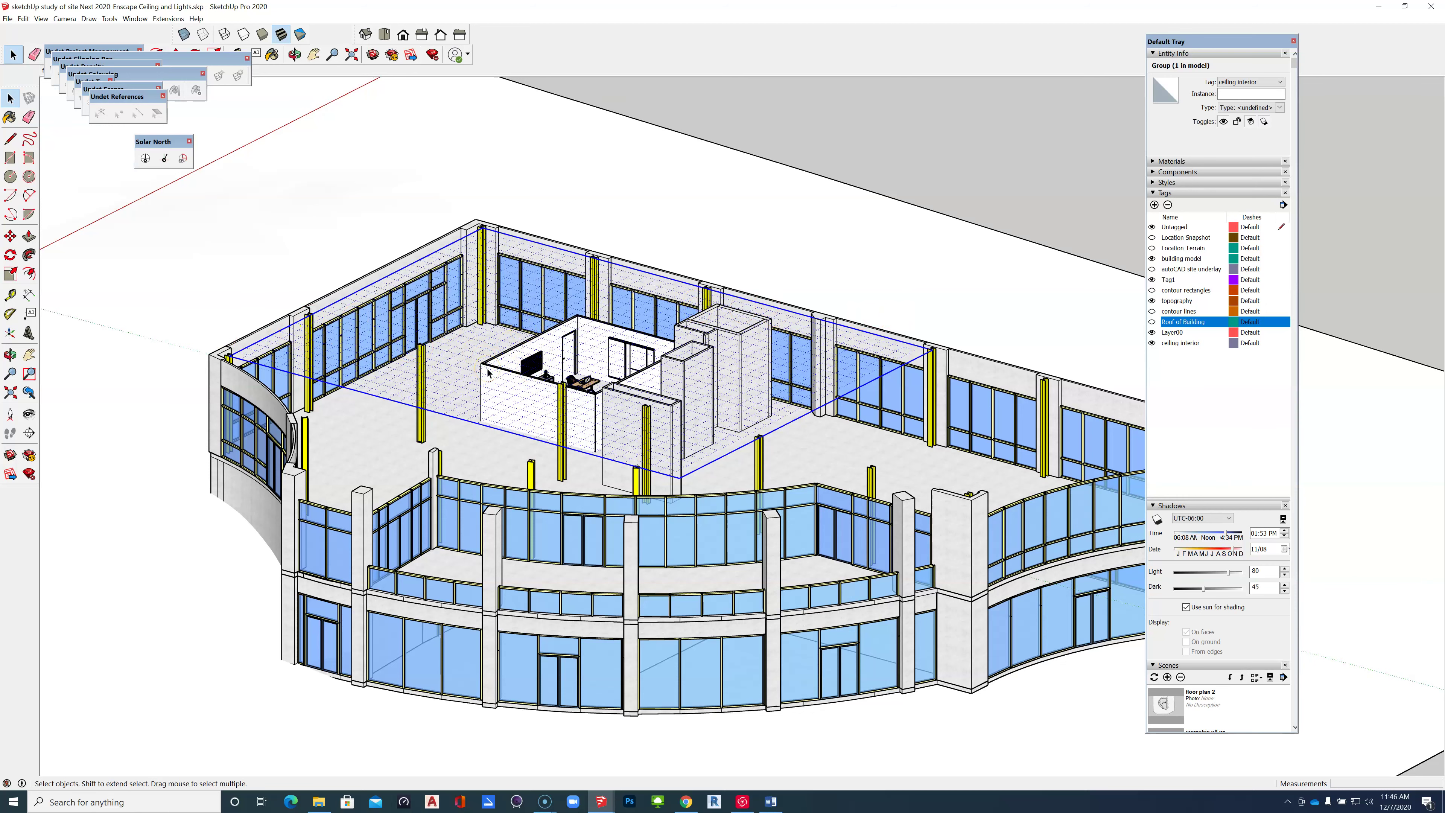
scroll(437, 367, up, 3)
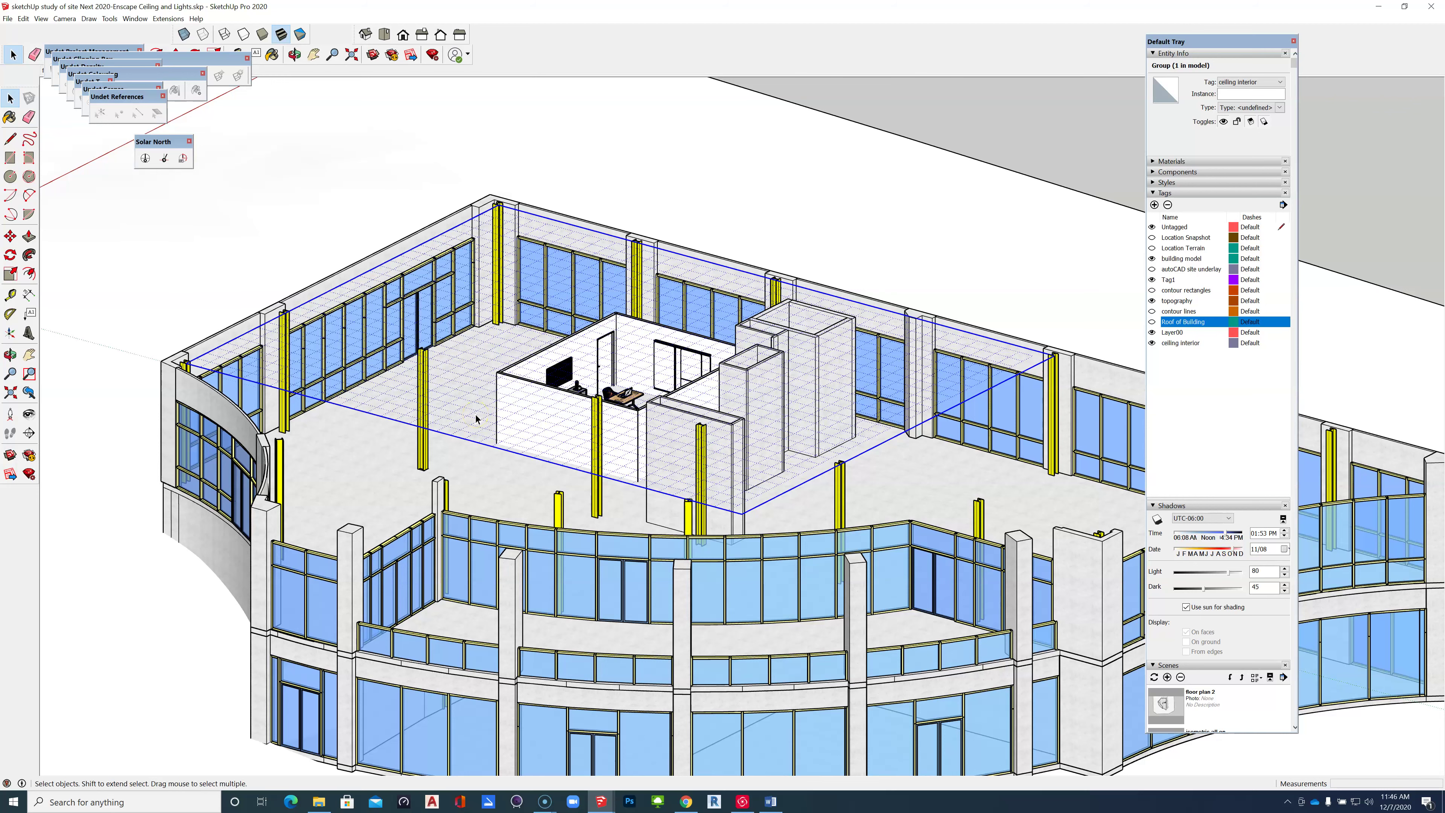
scroll(450, 442, down, 2)
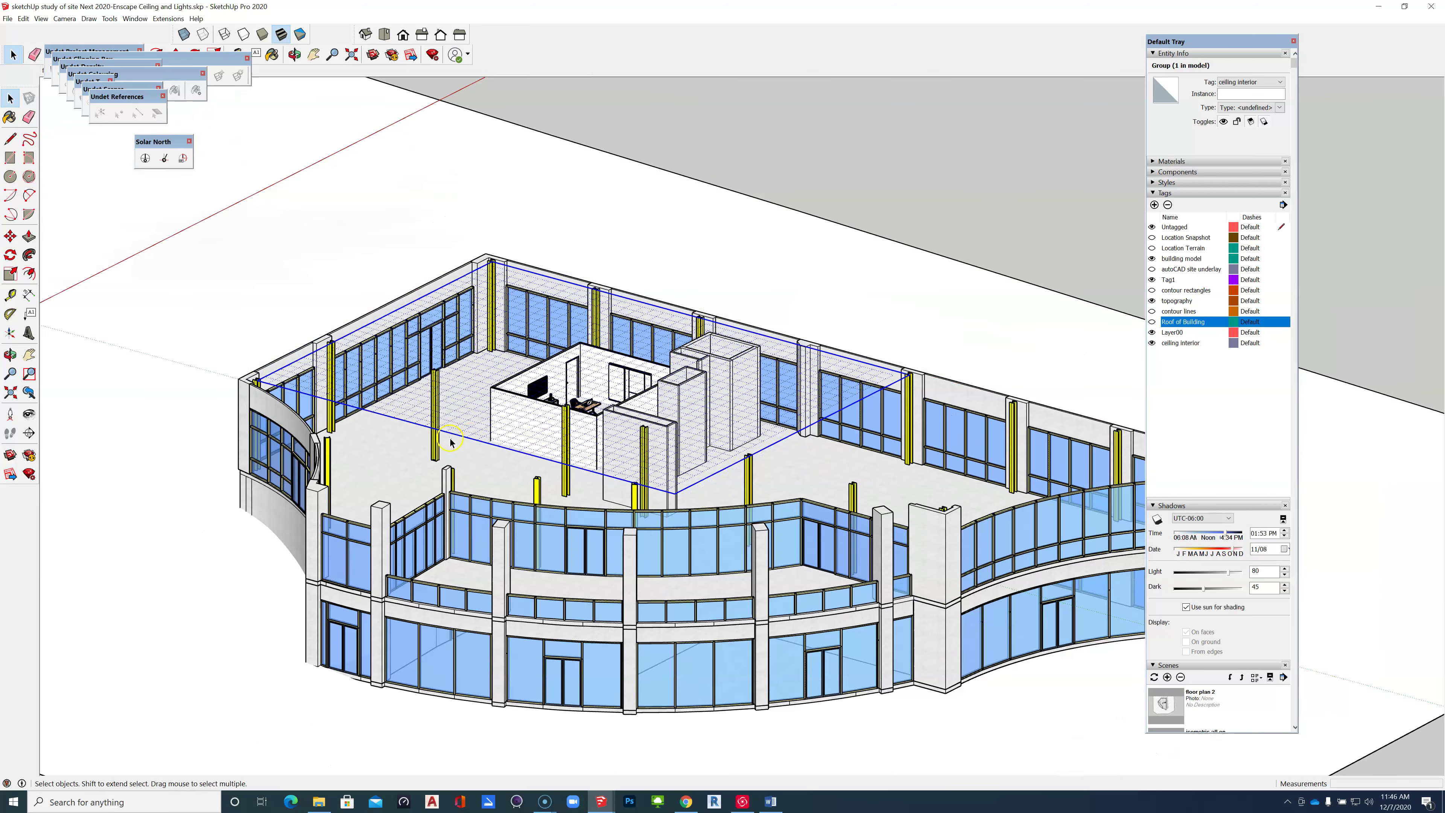
scroll(490, 442, up, 1)
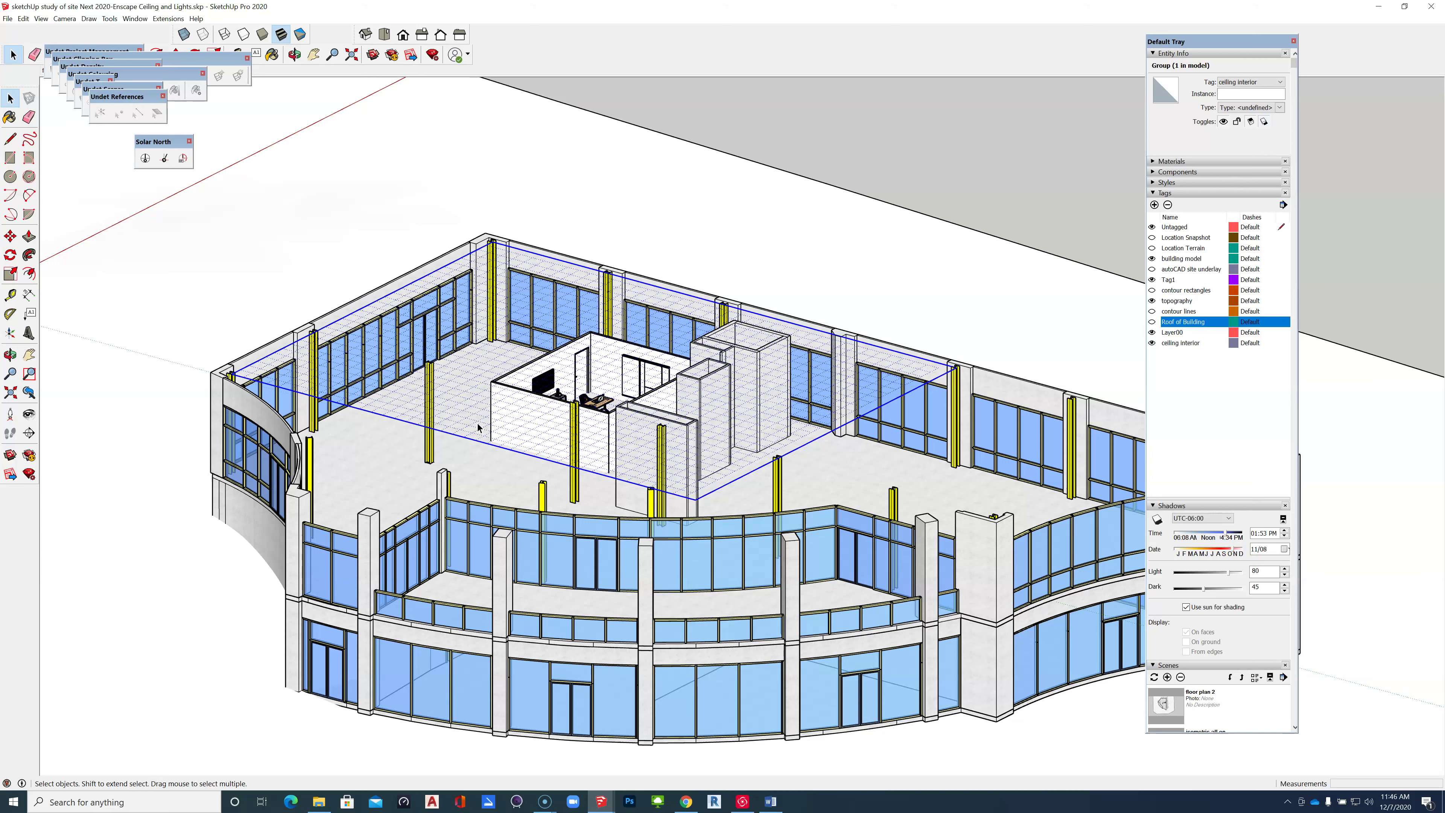
scroll(405, 384, up, 3)
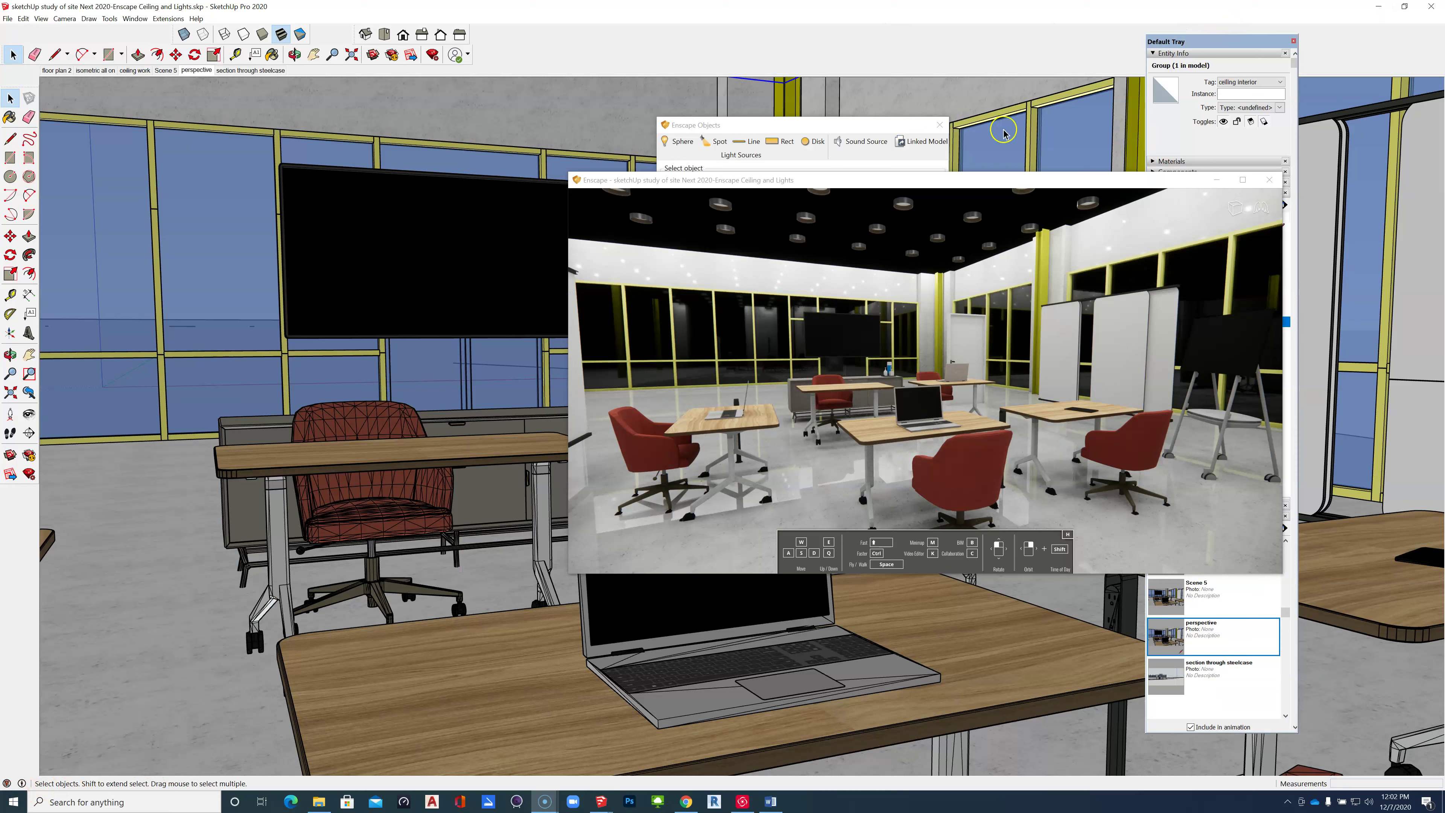
Zoom the Enscape live render camera in and out over the office interior.
scroll(828, 435, down, 3)
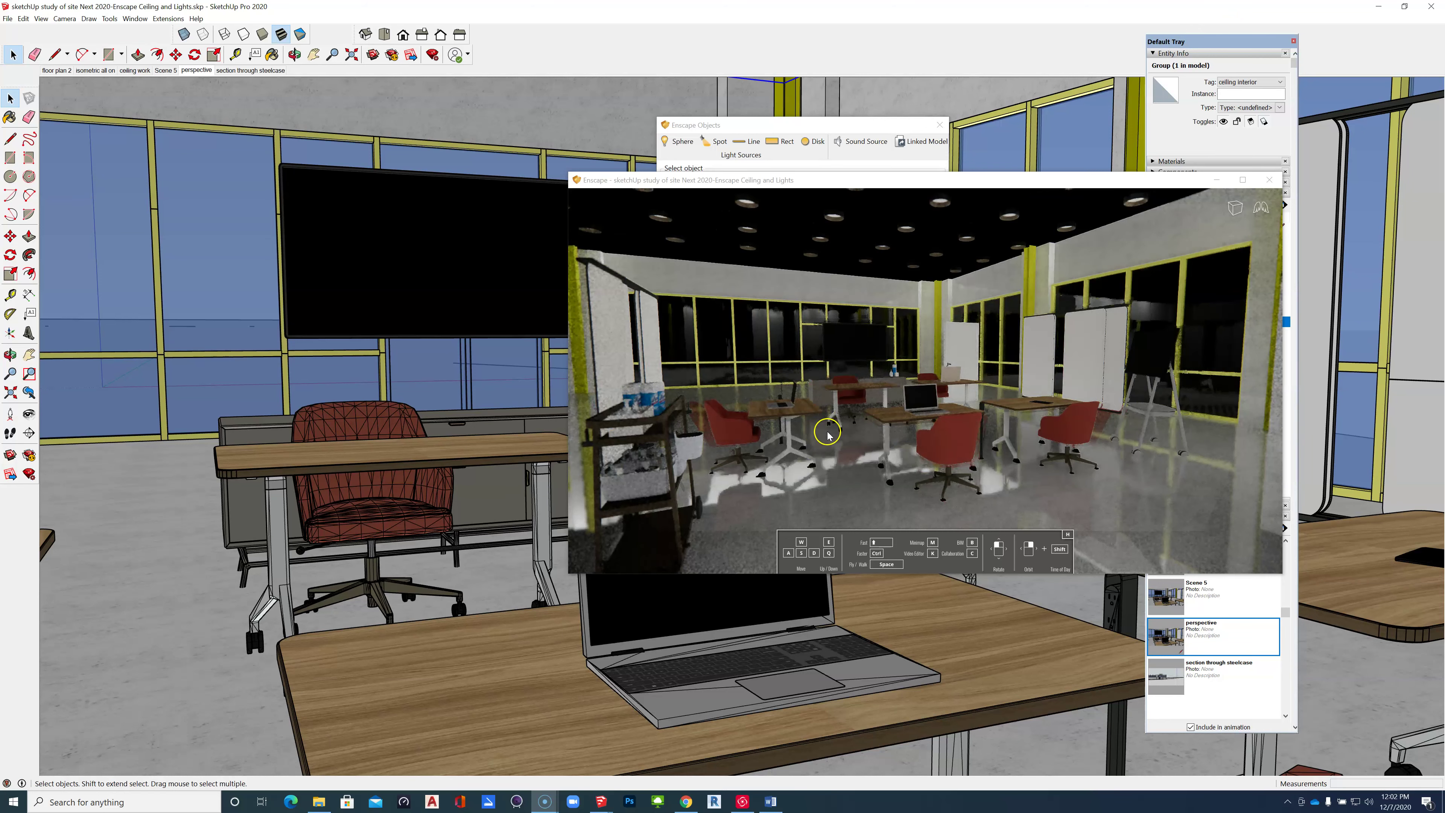
scroll(855, 222, up, 5)
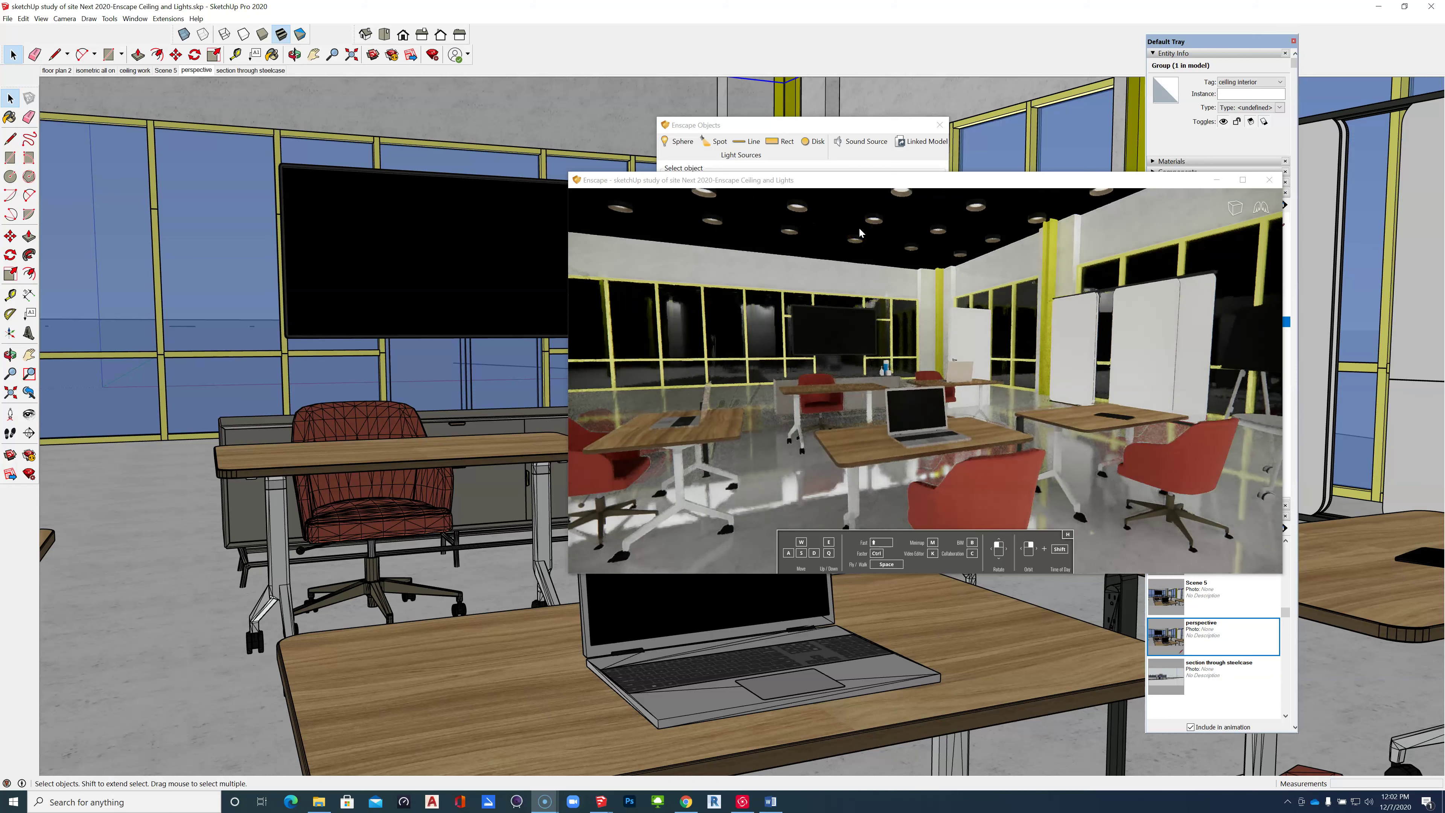
scroll(859, 231, down, 3)
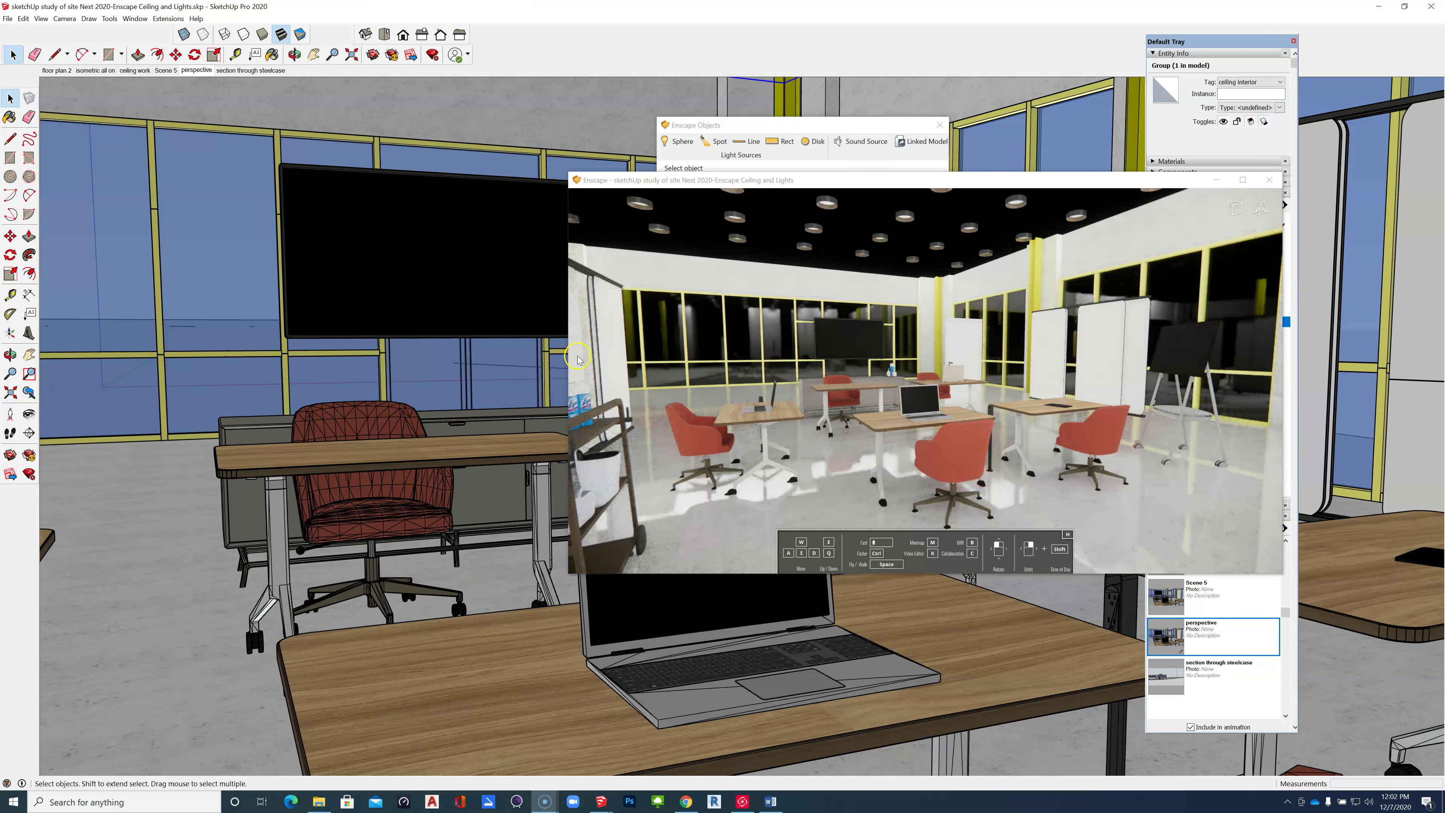
Reposition the live render window, moving it down-right and then back up-left.
click(438, 386)
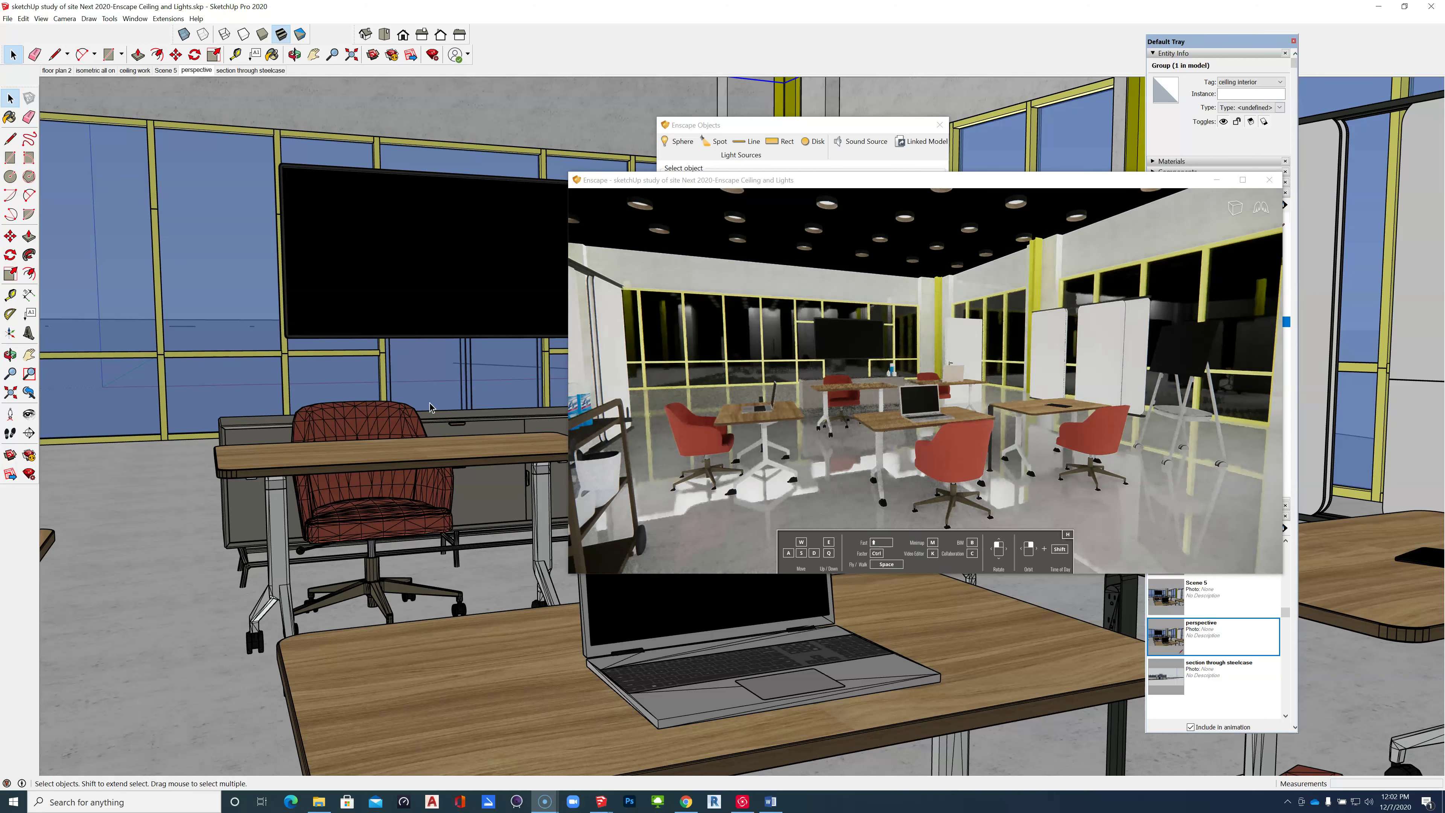
click(431, 386)
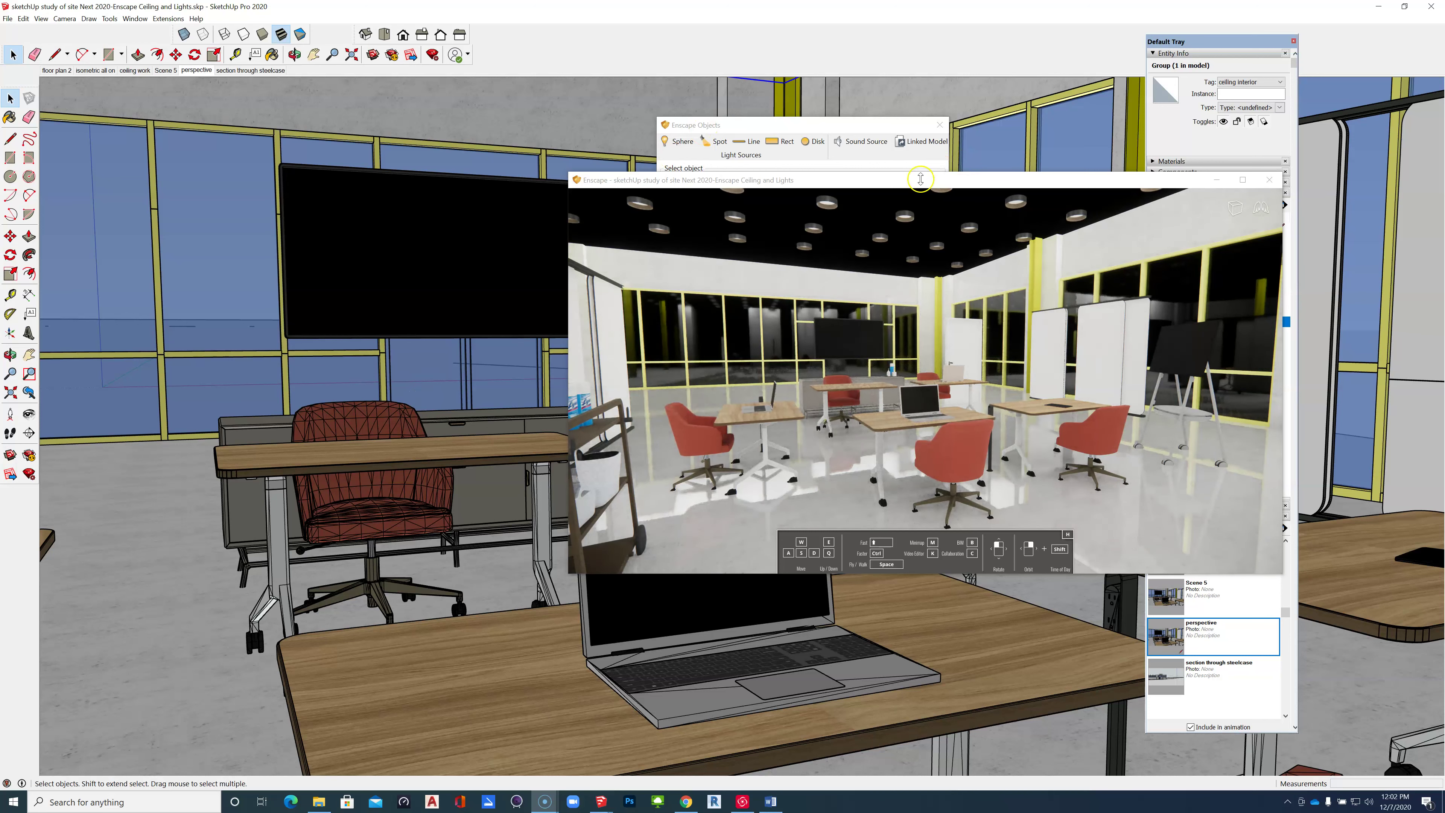
drag(908, 180, 993, 272)
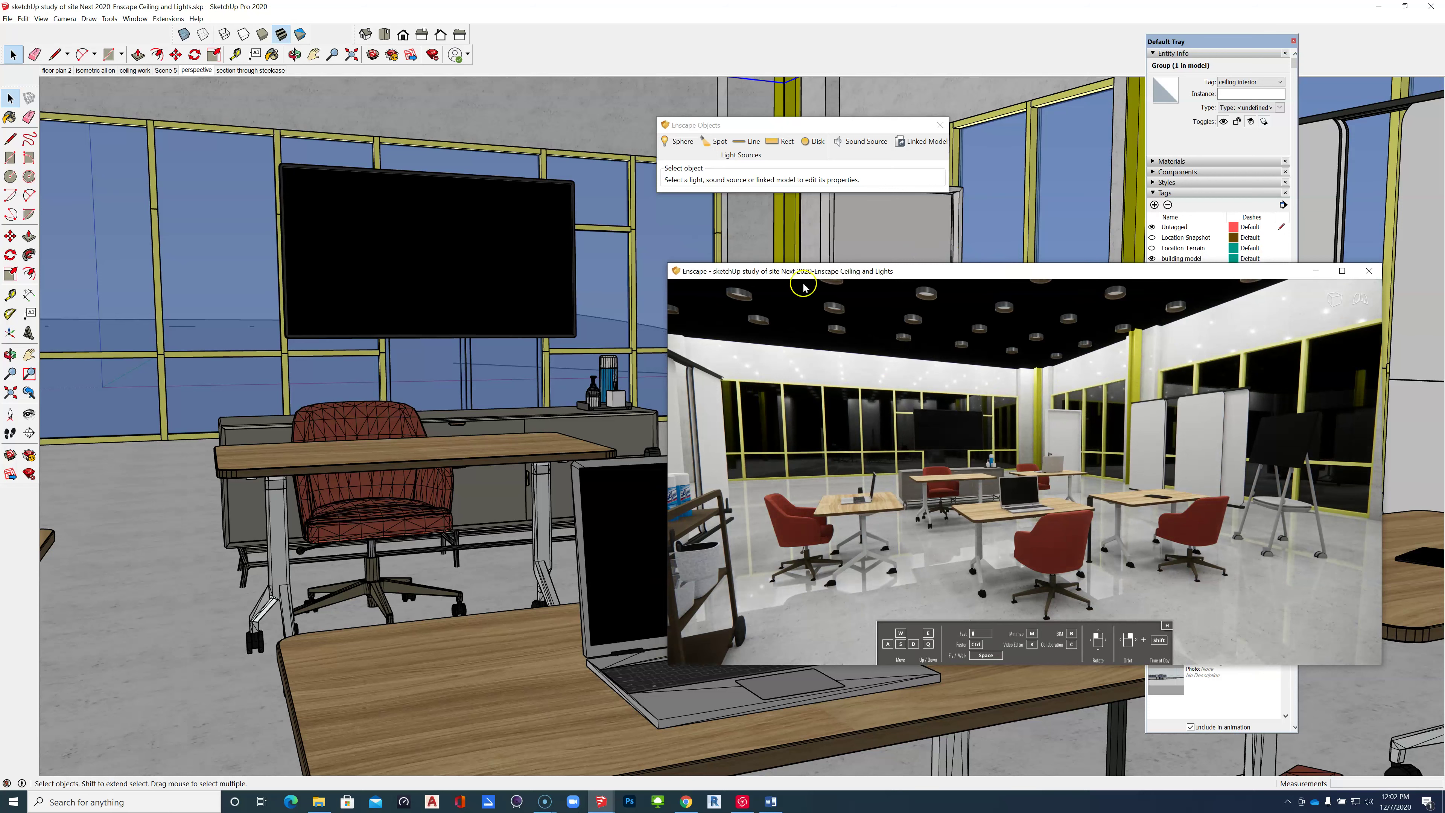
click(1133, 283)
drag(1131, 279, 785, 256)
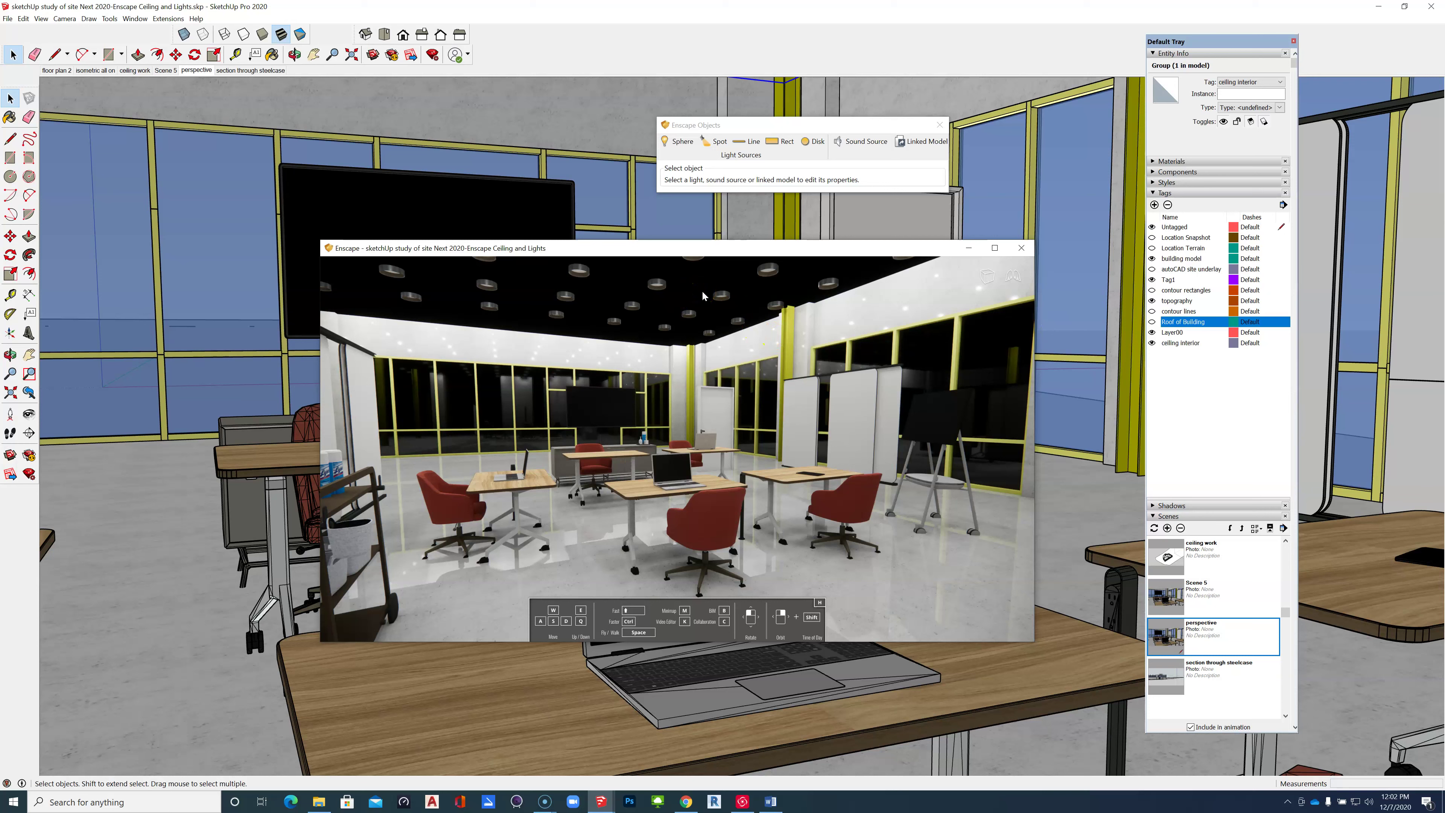
Close the Enscape render and zoom into the 'ceiling work' scene.
click(1023, 248)
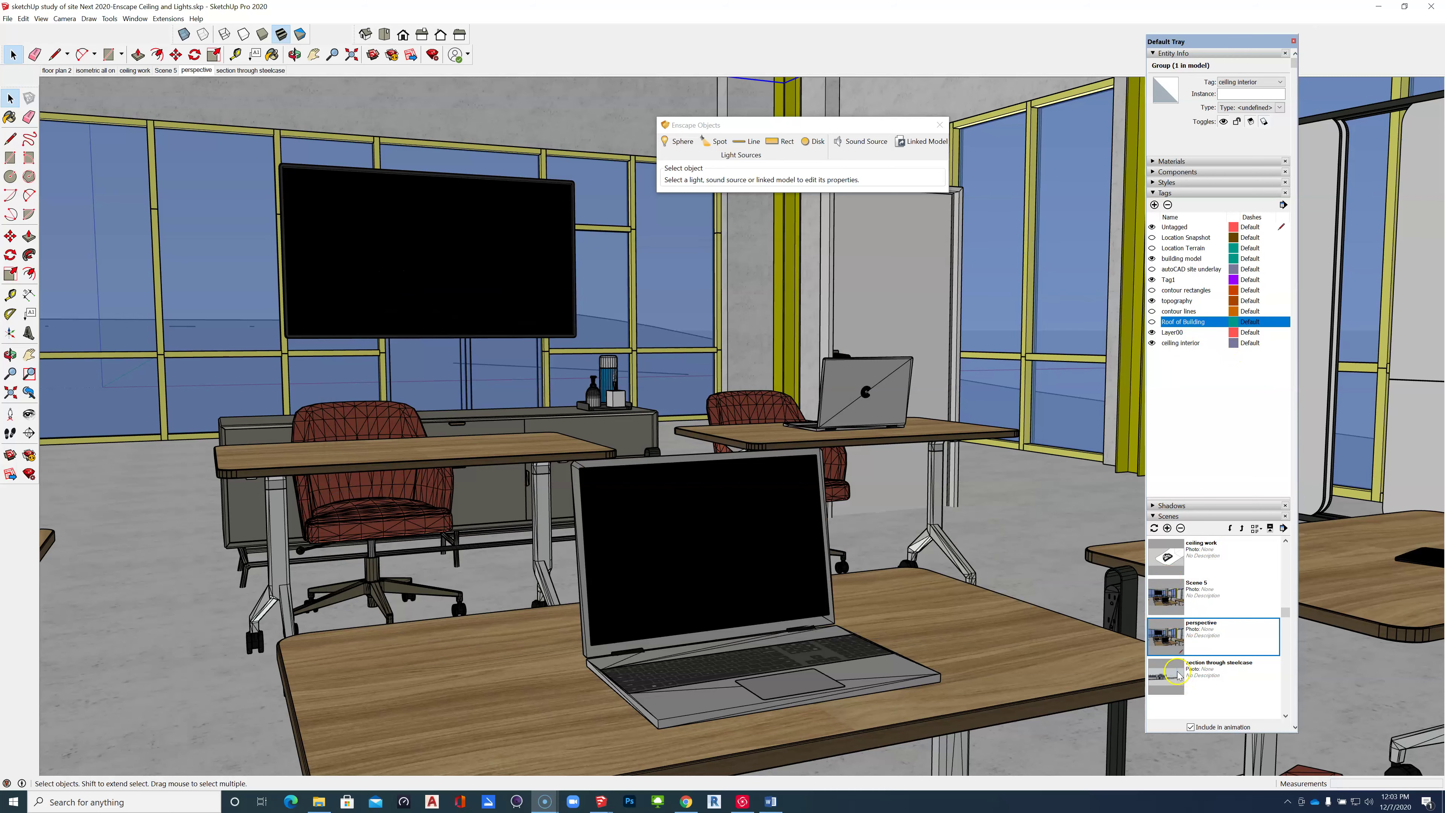
click(1159, 556)
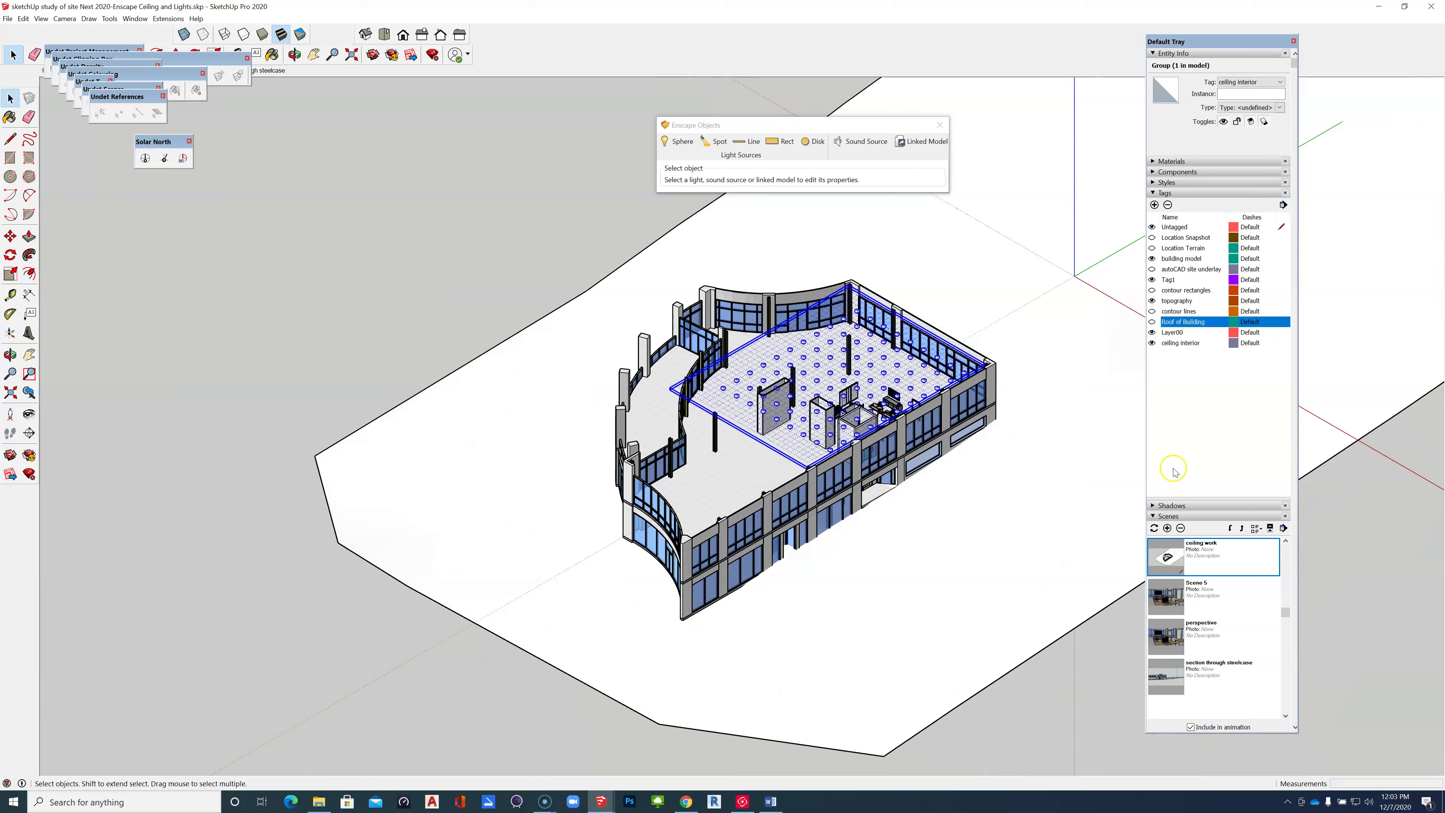
scroll(864, 363, up, 5)
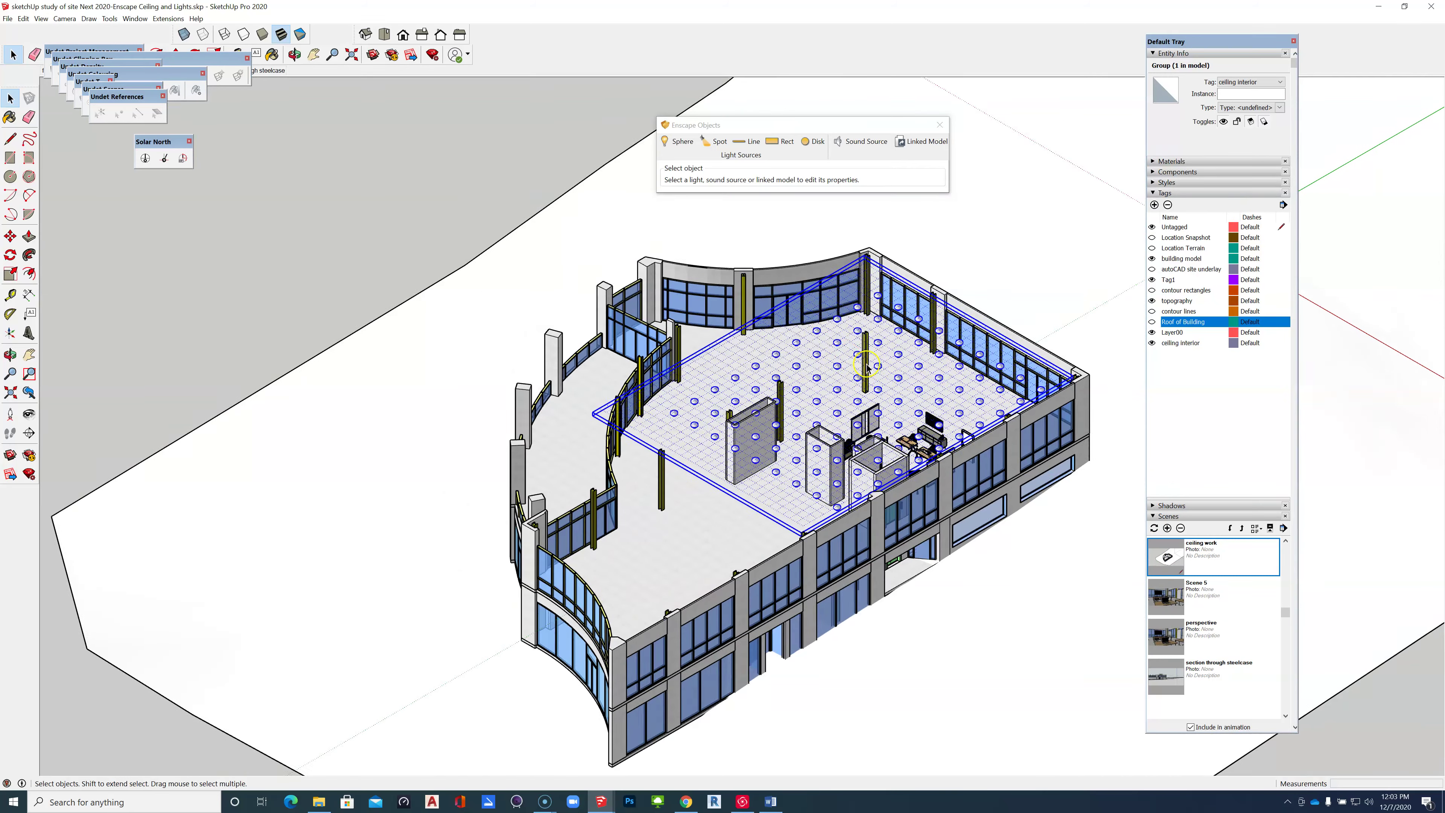
scroll(766, 345, up, 3)
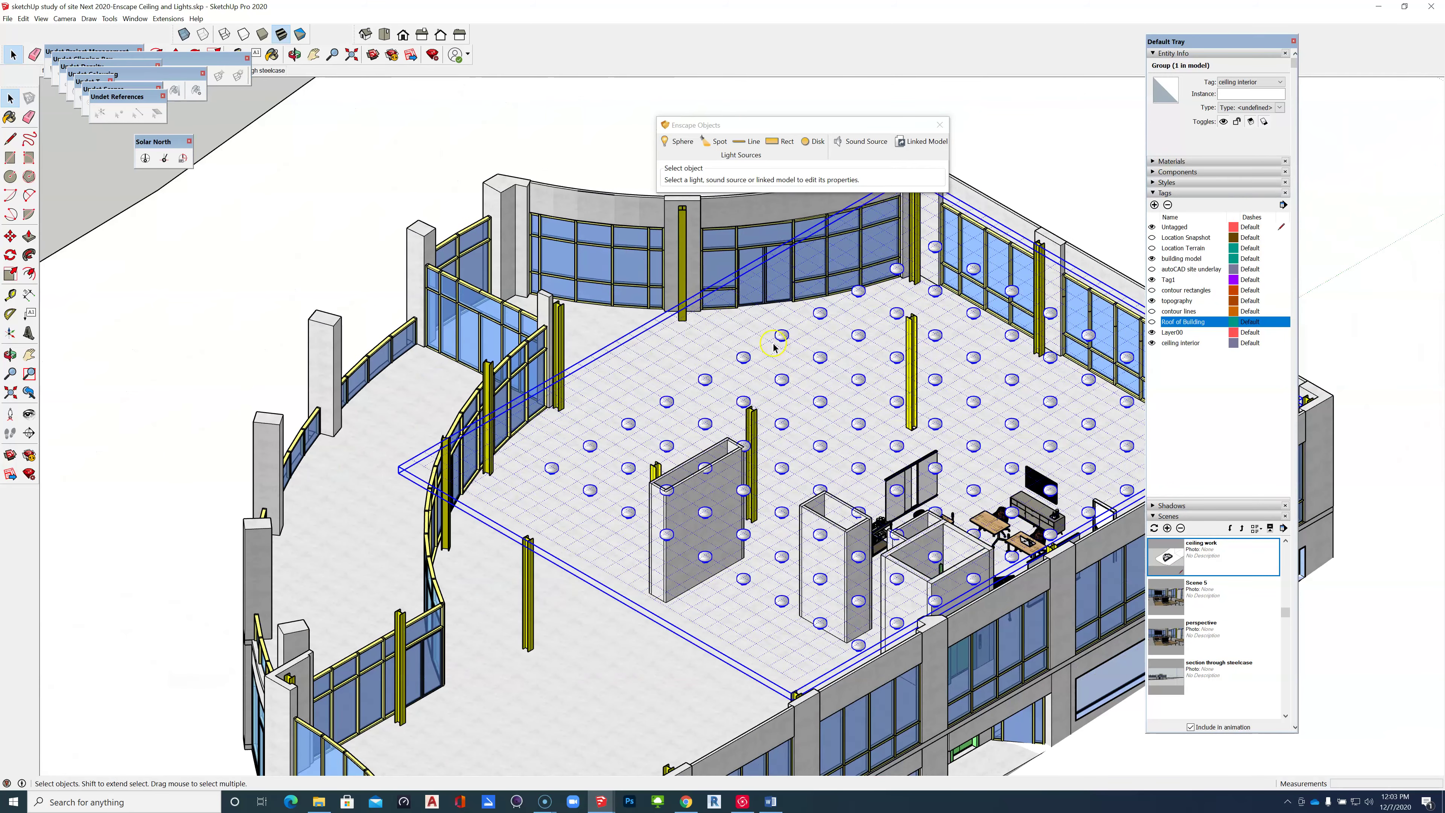
scroll(655, 340, down, 2)
scroll(777, 330, up, 5)
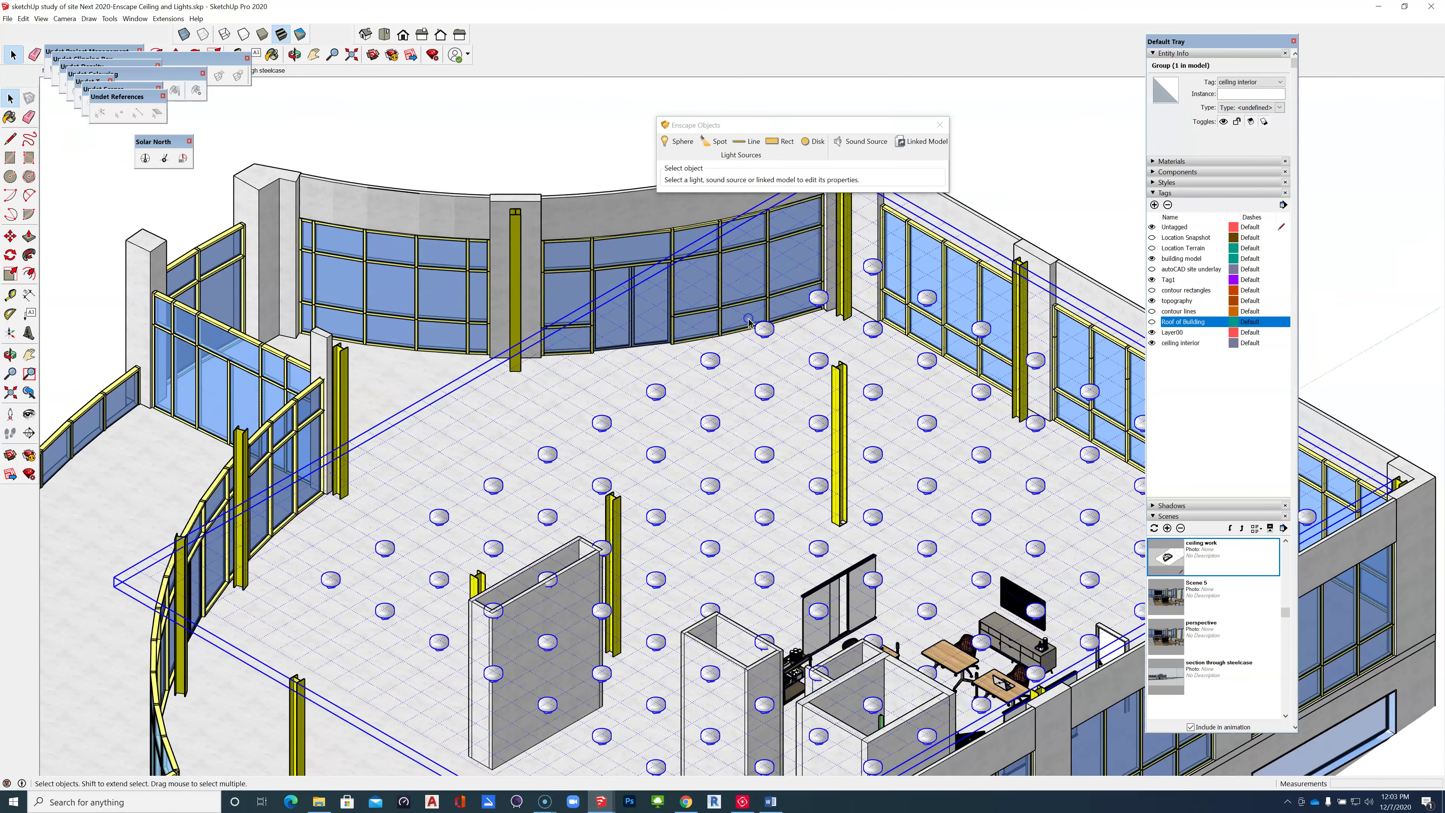
Open the ceiling lamp grid group for editing and zoom in on it.
double_click(749, 321)
scroll(750, 322, up, 3)
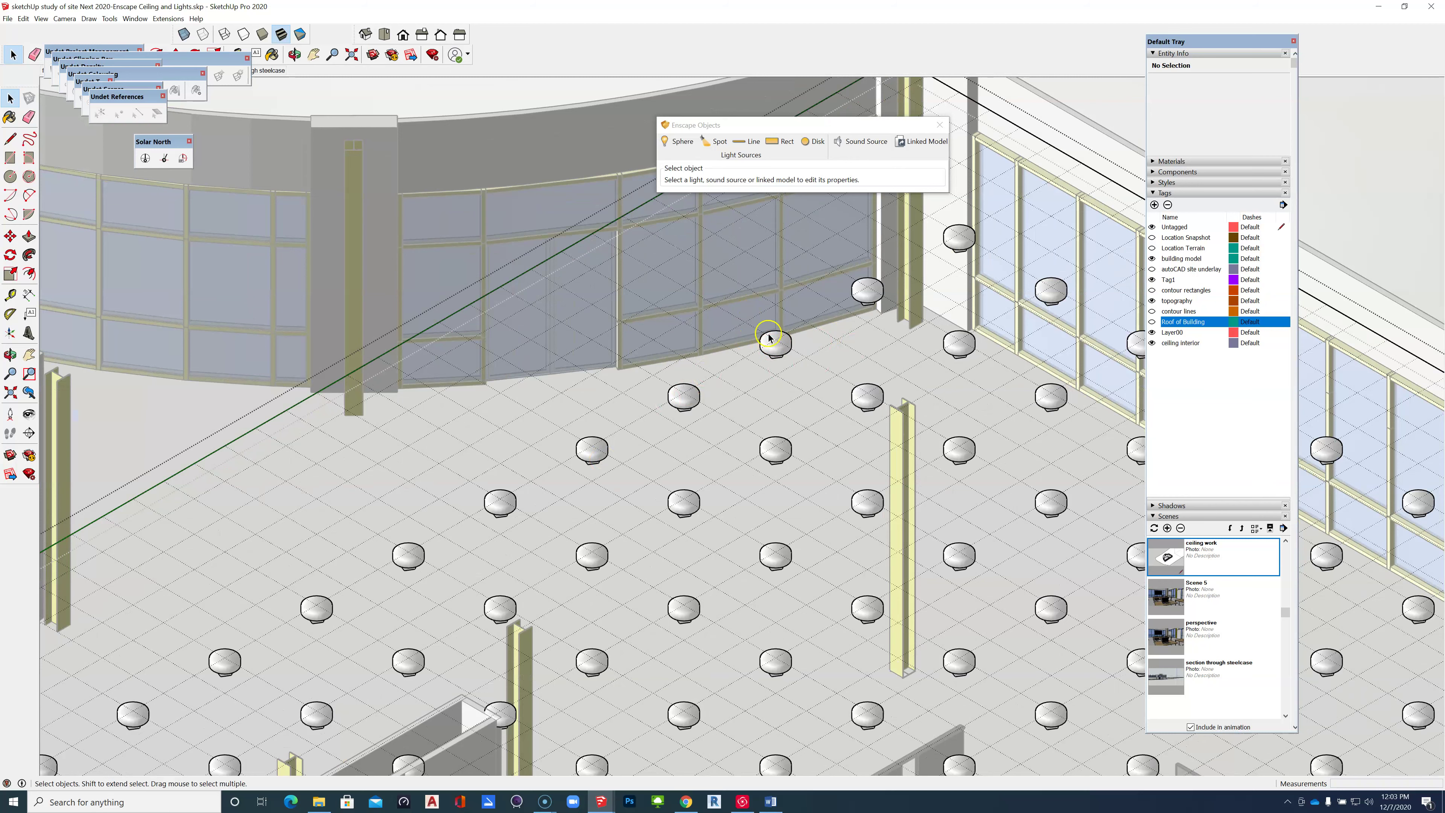
scroll(641, 297, up, 2)
scroll(642, 297, up, 1)
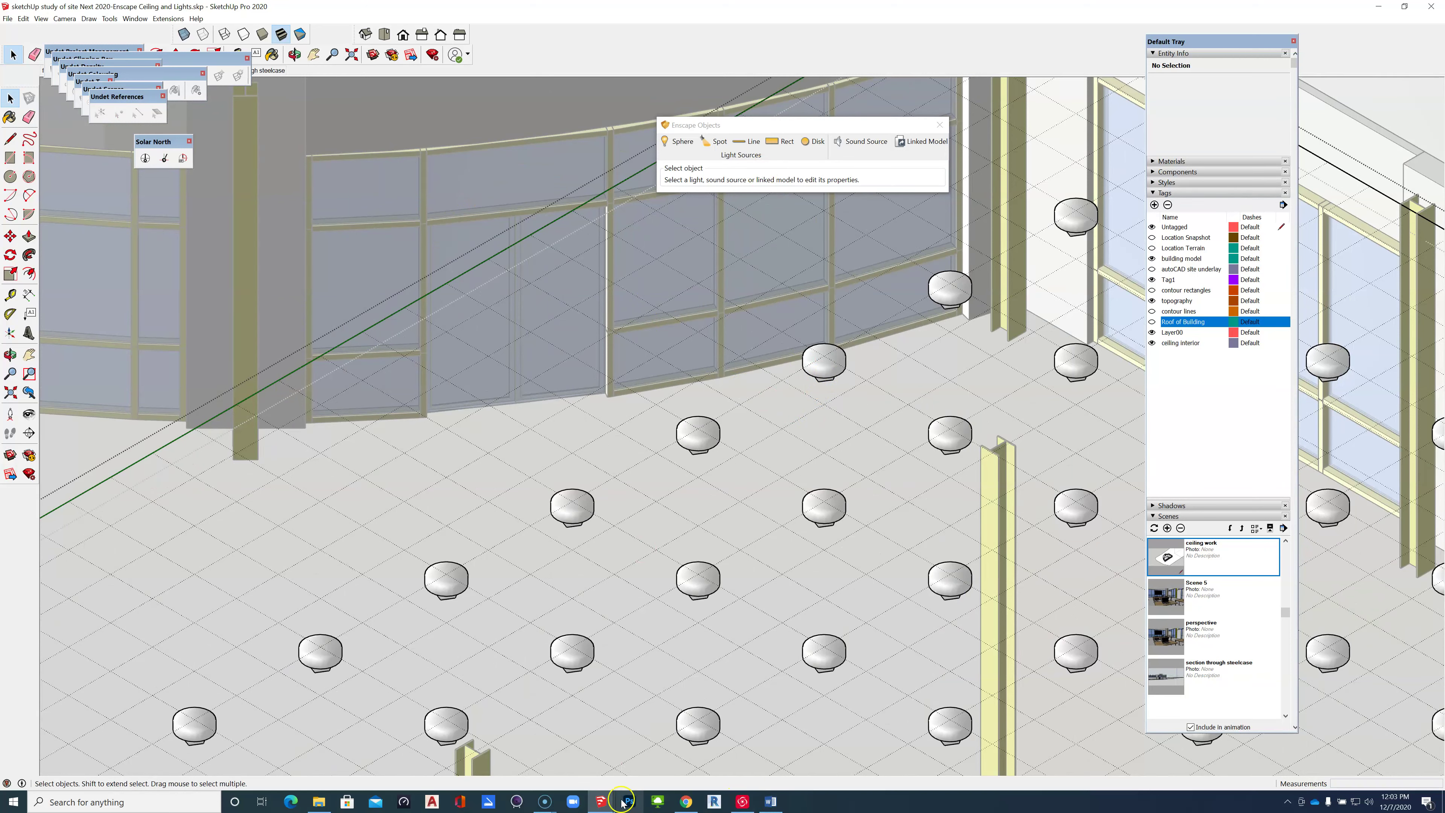
Browse the Enscape asset library for Ceiling Lamp 11, cancel placing it, and close the library.
click(607, 802)
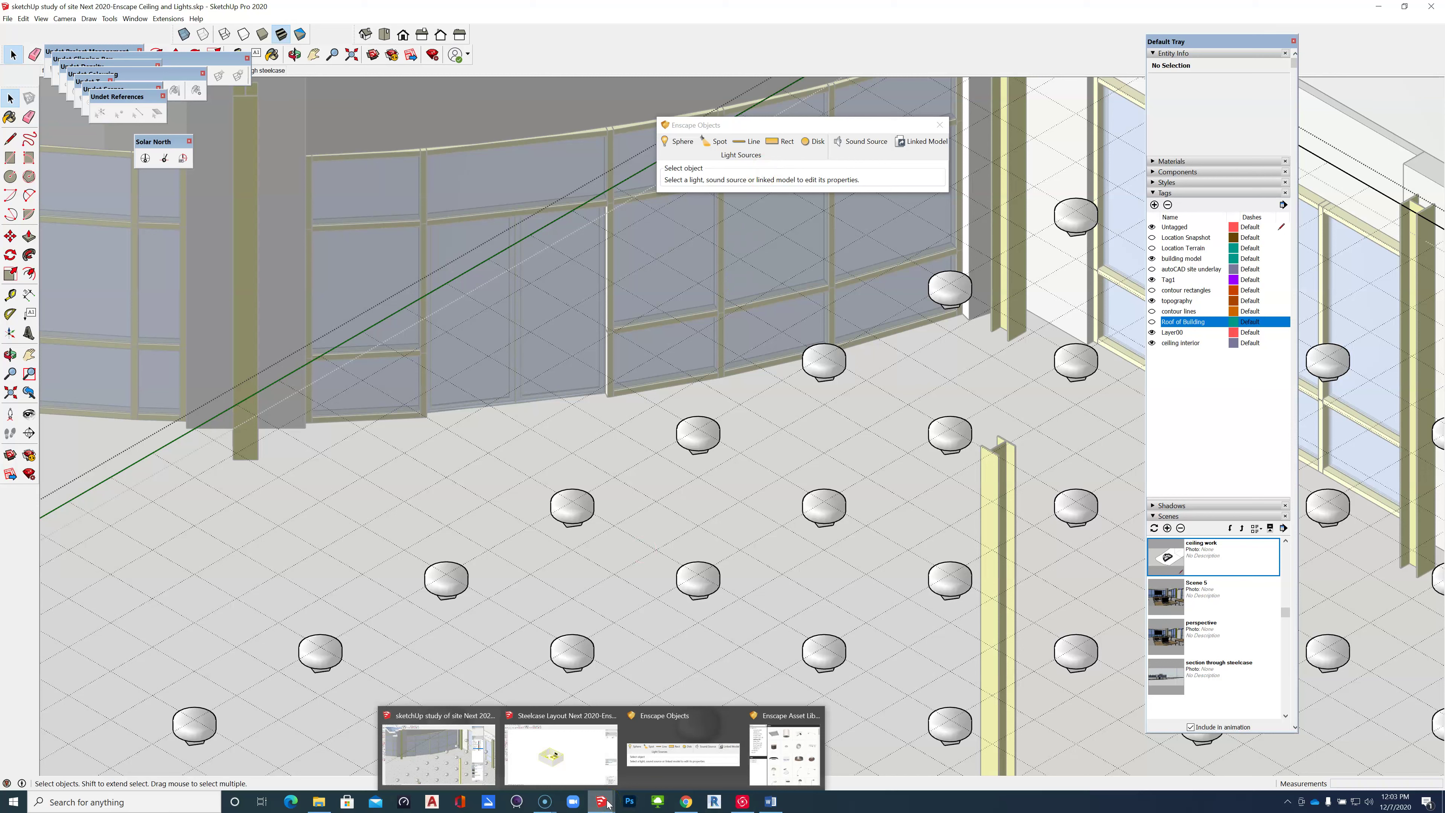
click(779, 746)
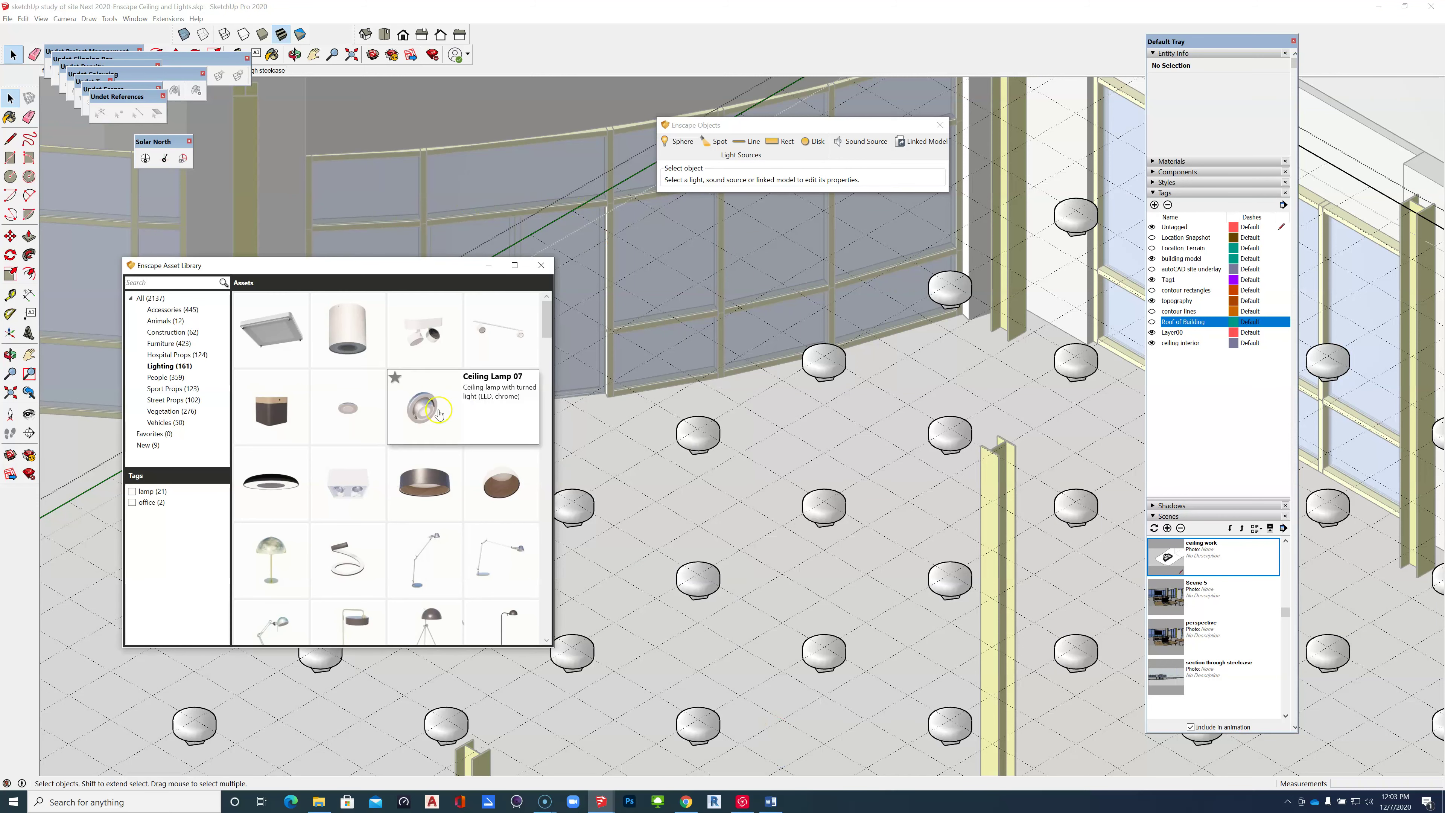
click(437, 484)
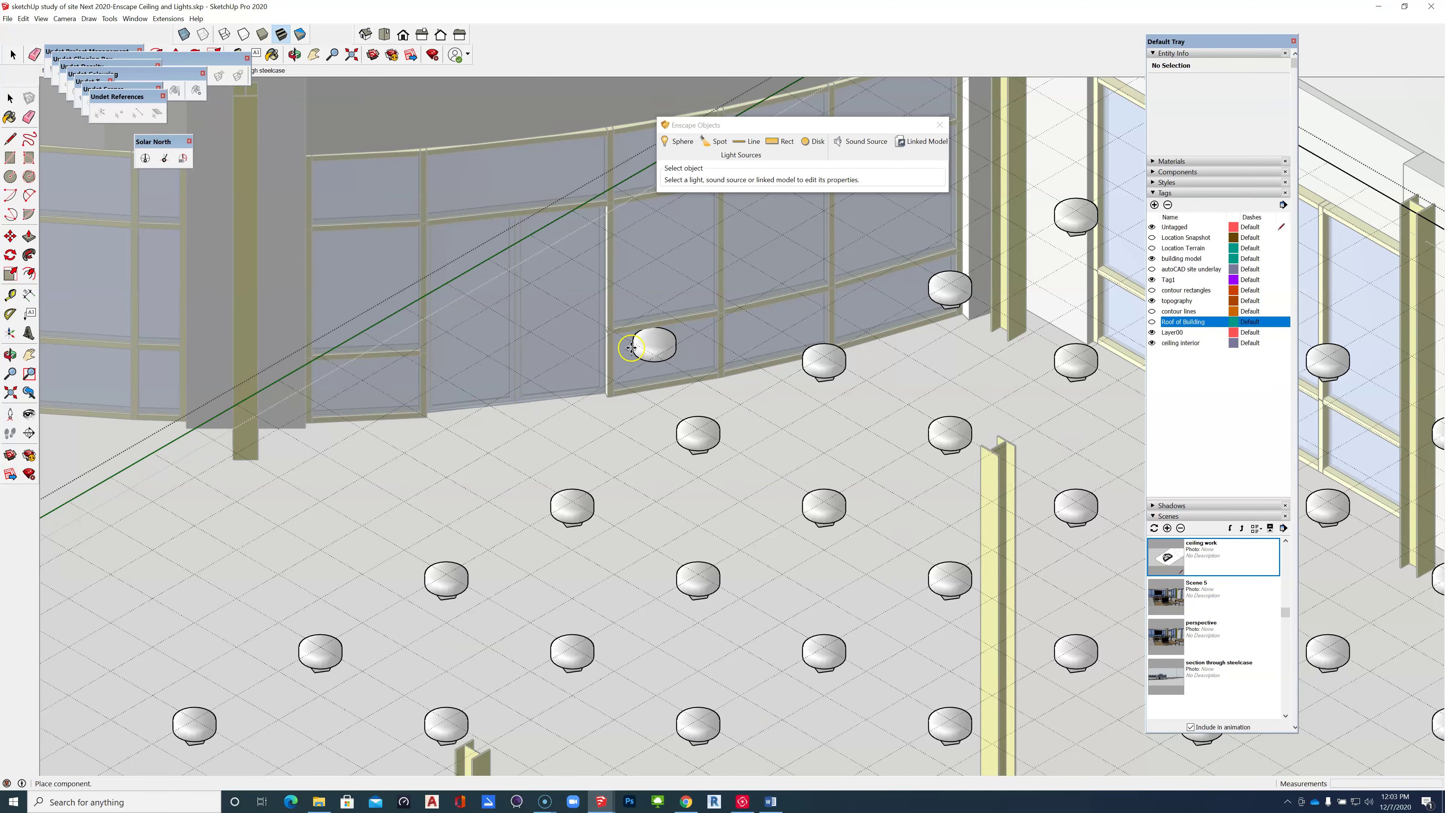
scroll(540, 398, up, 3)
scroll(540, 398, up, 1)
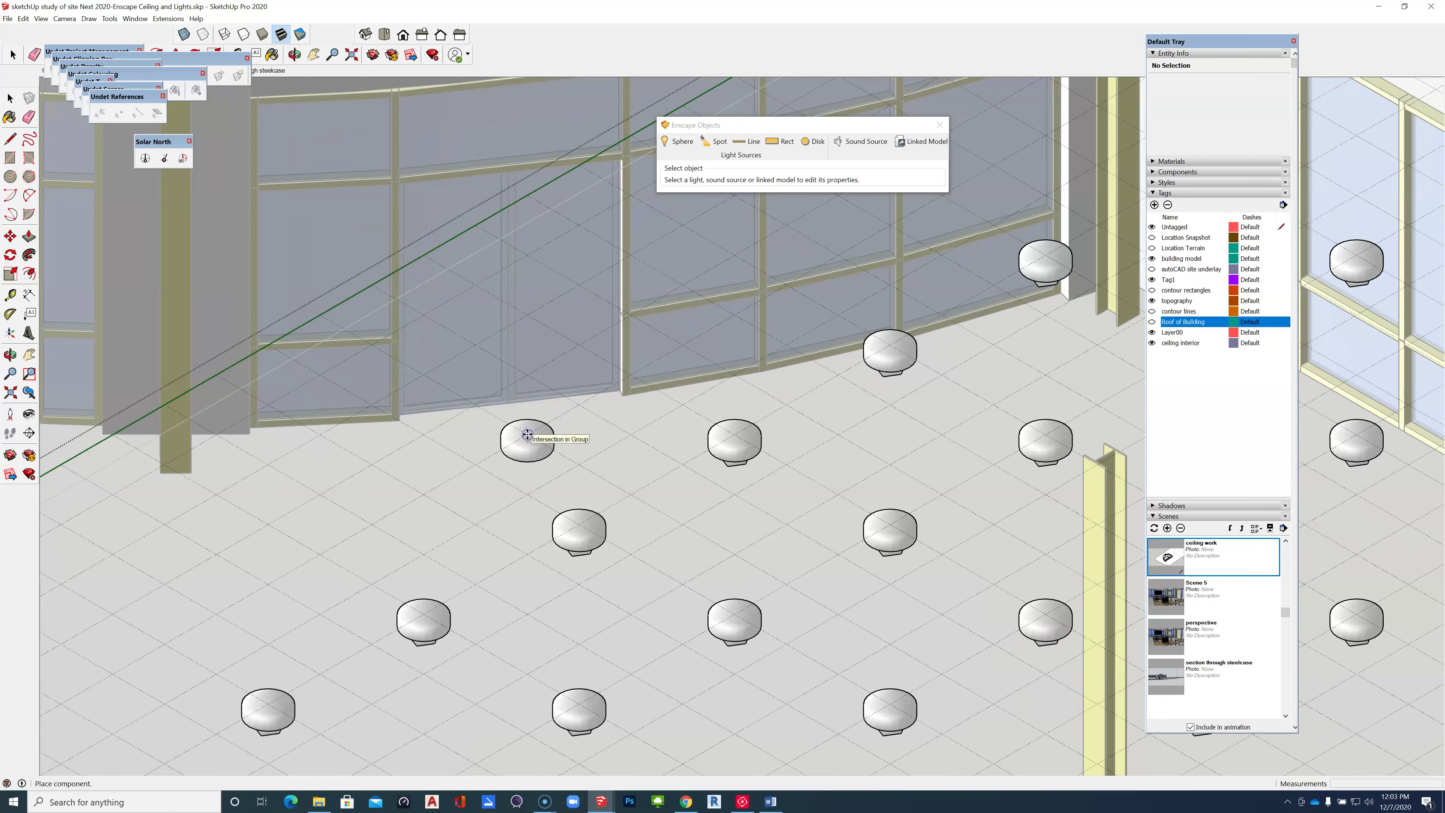
key(Escape)
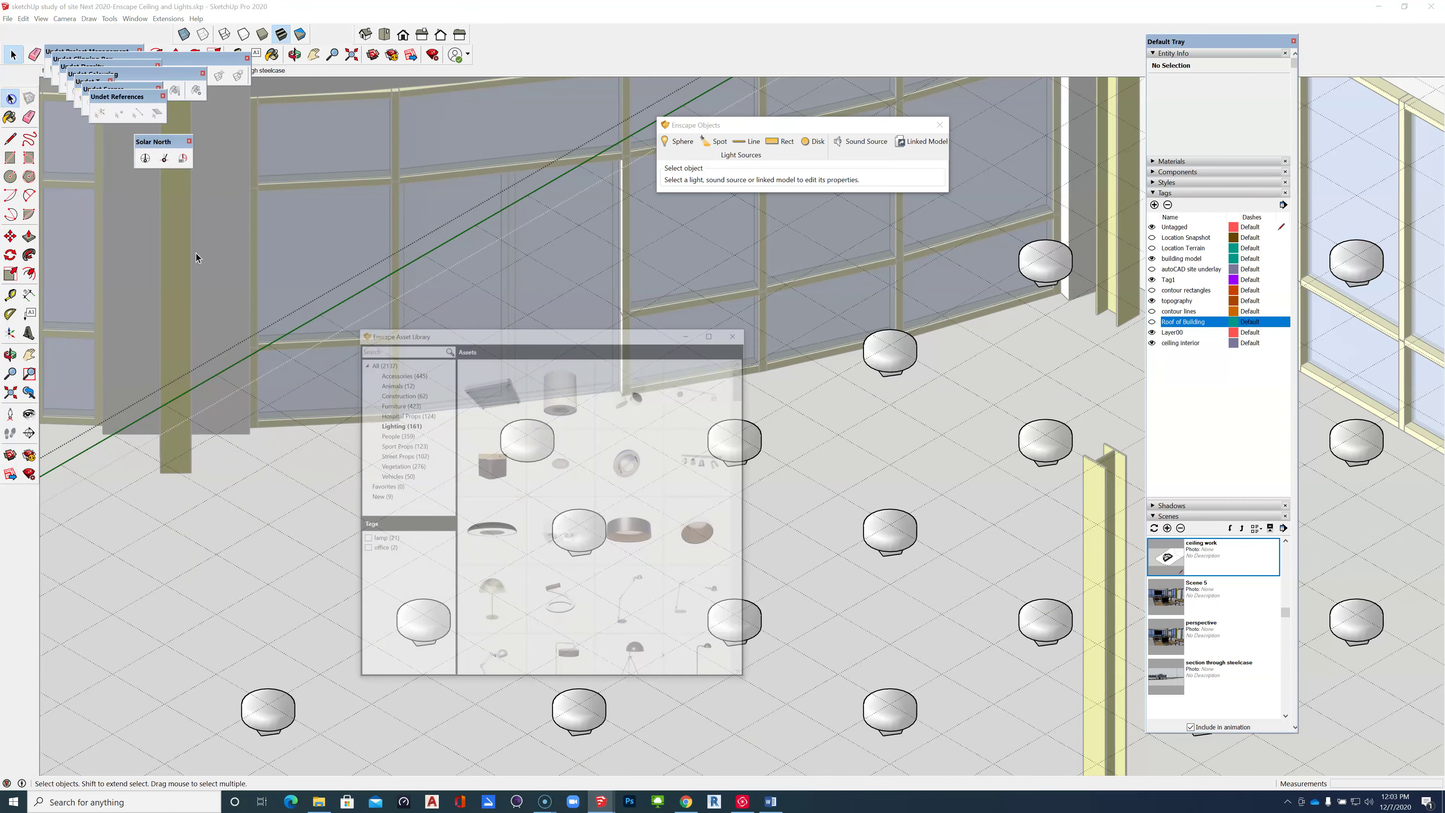
click(360, 354)
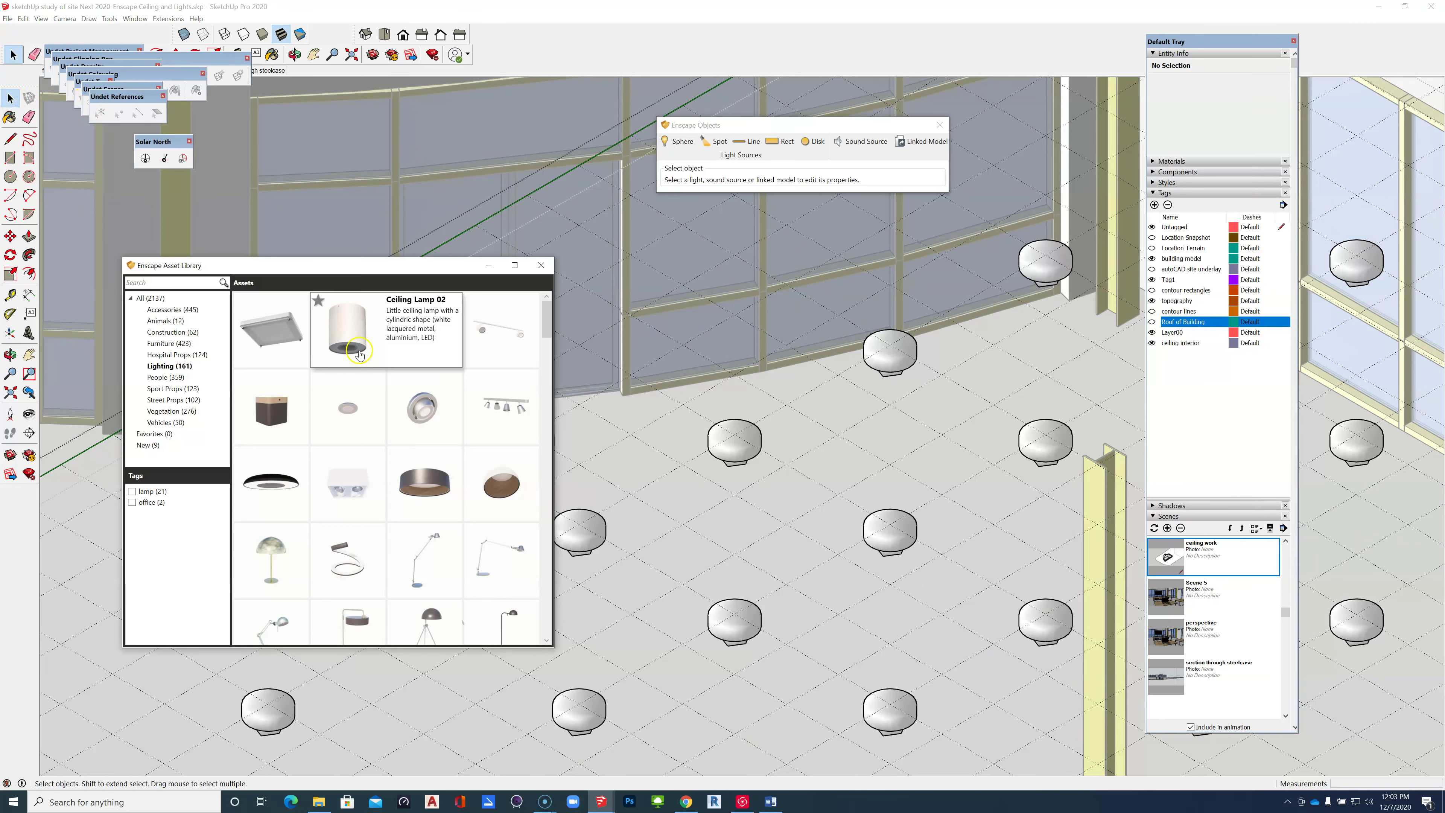
click(539, 265)
click(540, 265)
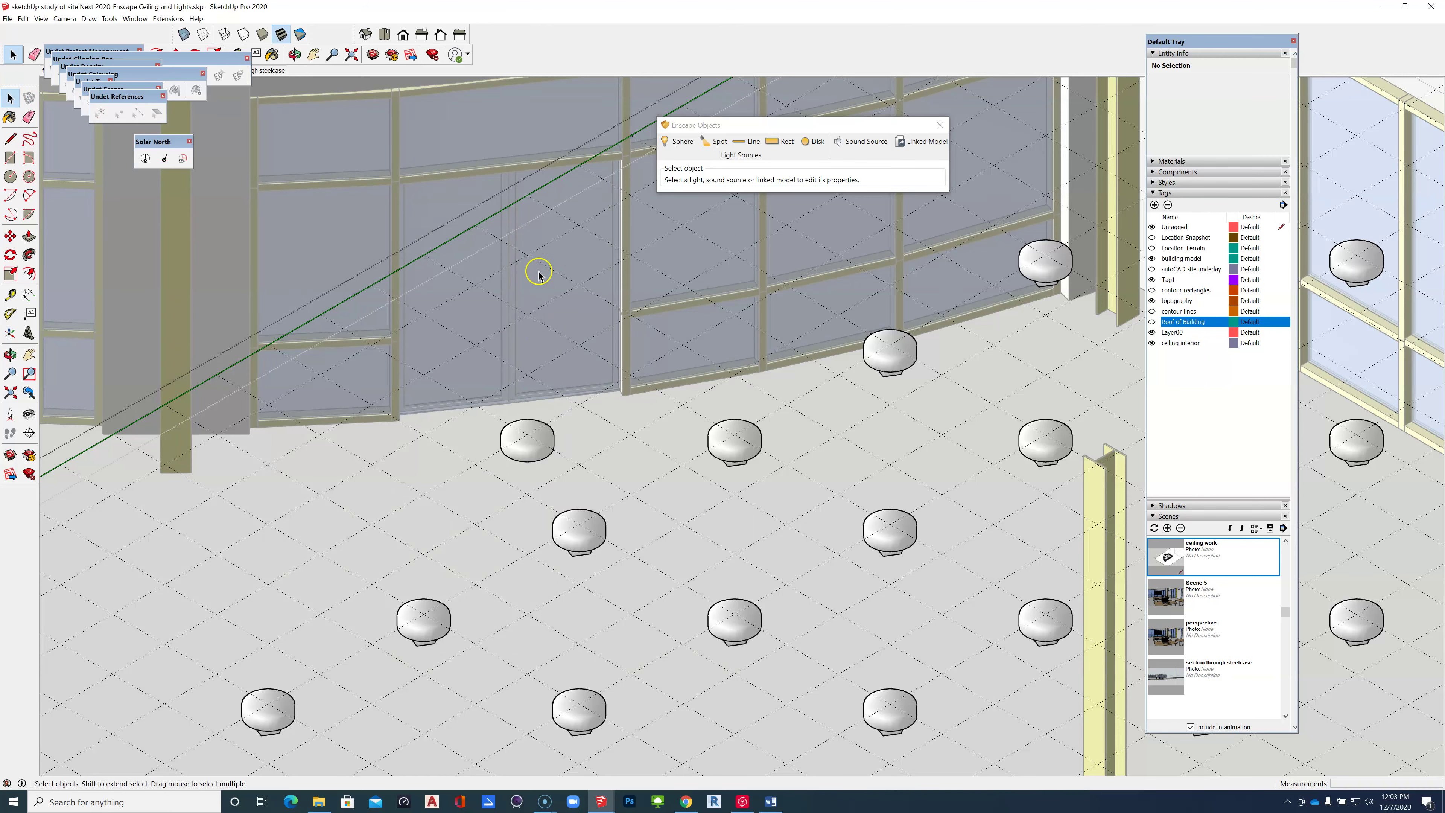
Inside a Ceiling Lamp 11 instance, place a 1,000 cd Enscape sphere light at the lamp origin.
click(530, 456)
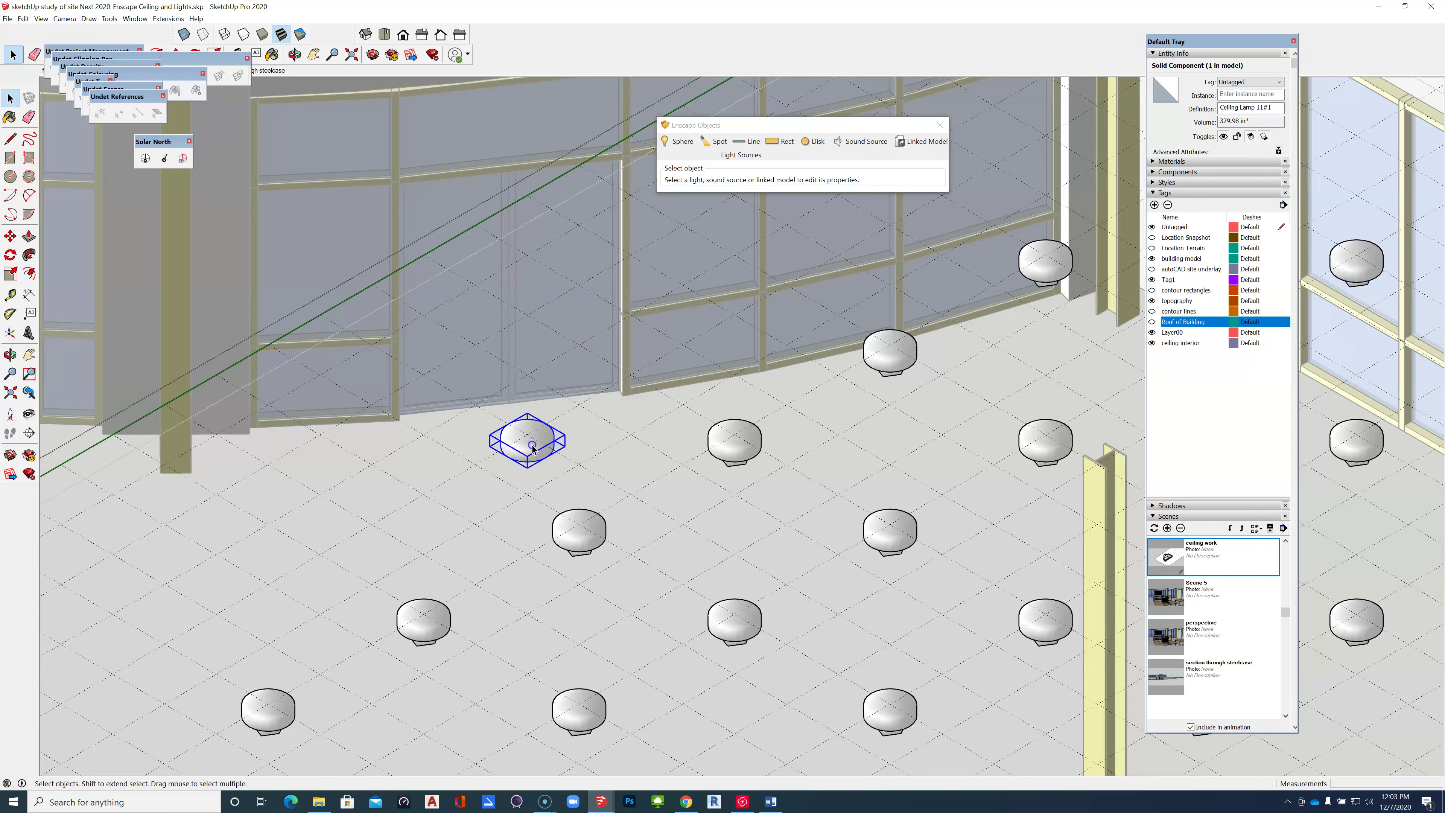
double_click(532, 447)
scroll(533, 448, up, 2)
scroll(533, 447, up, 3)
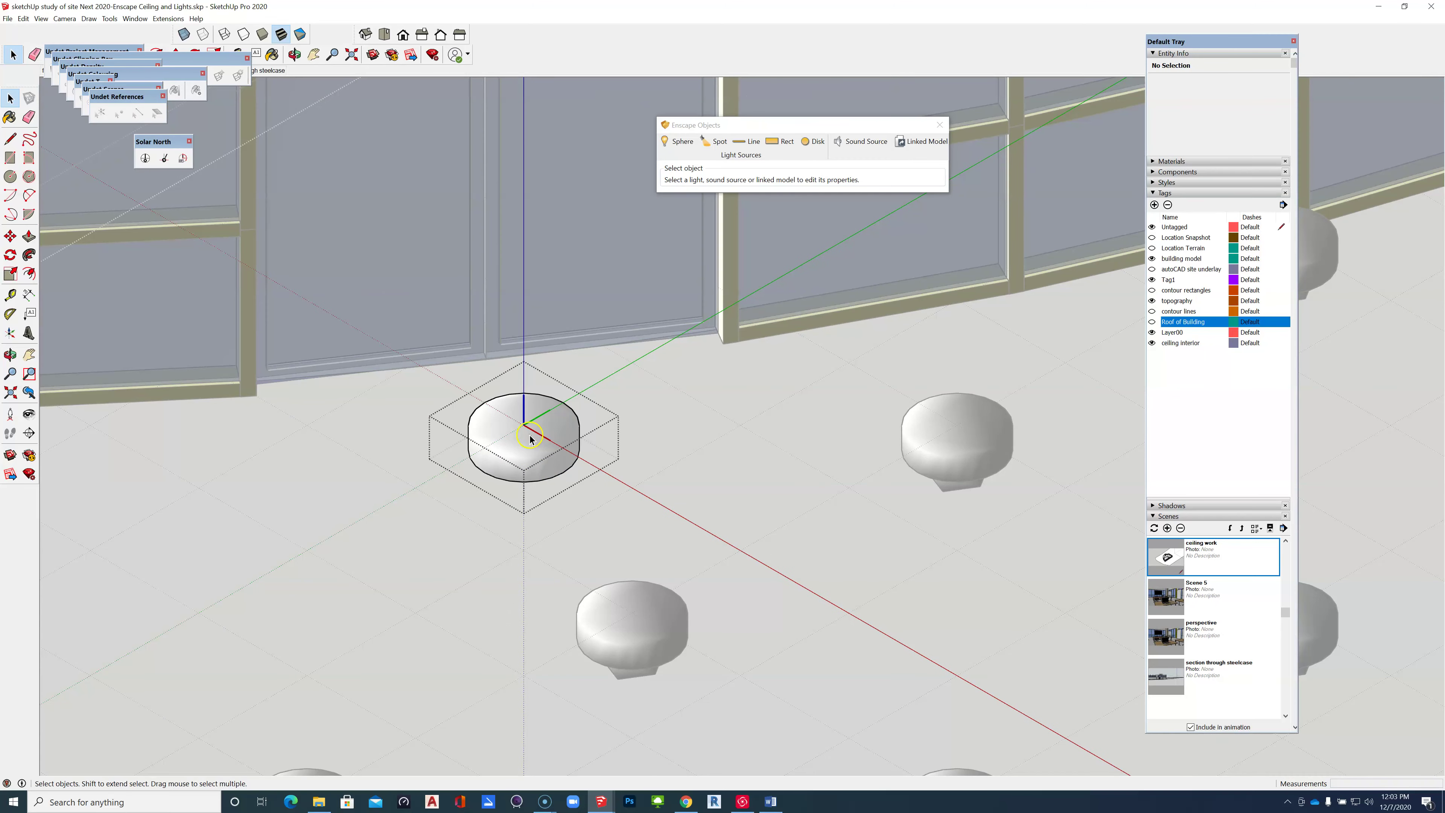
click(691, 139)
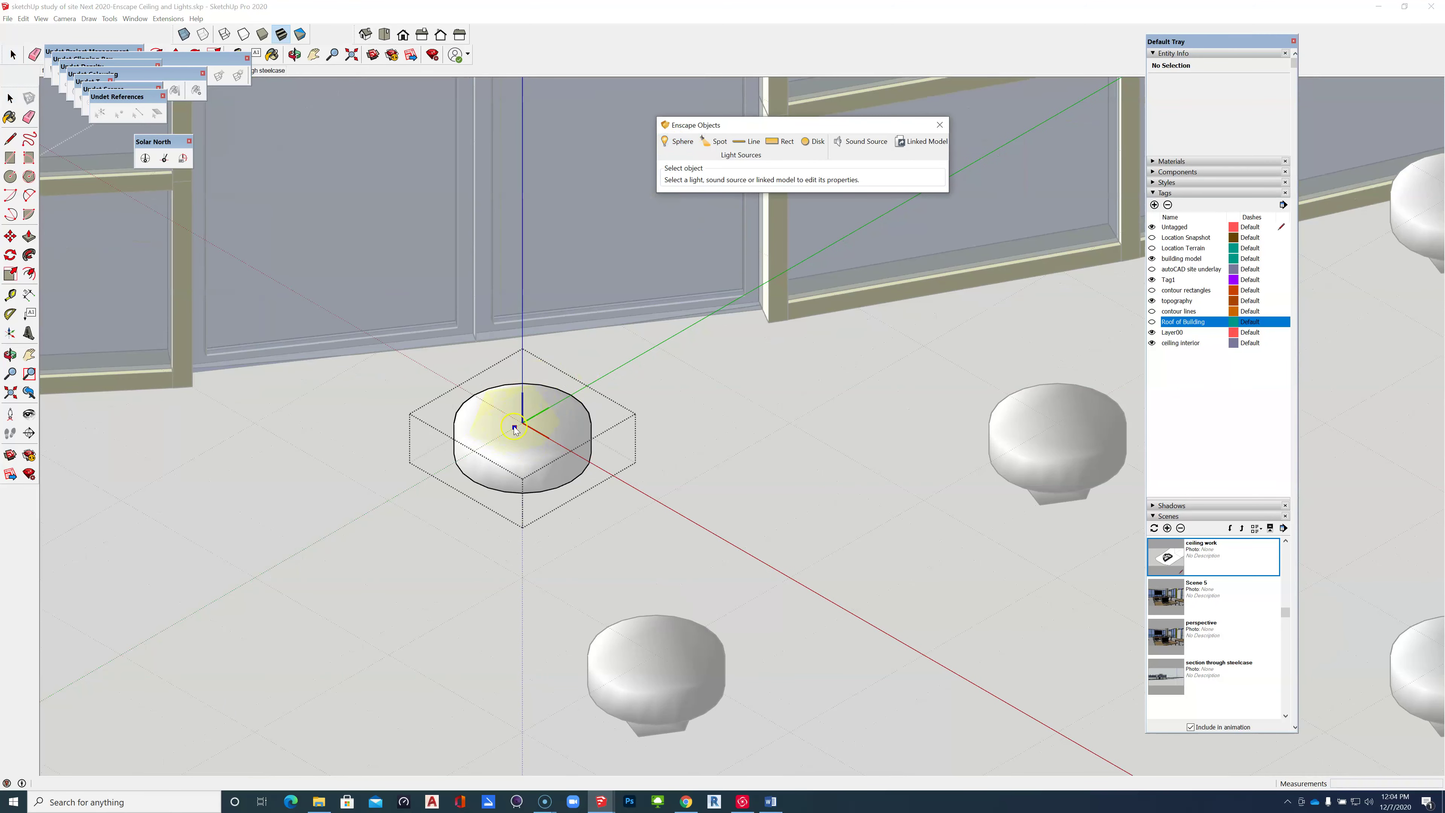
click(522, 424)
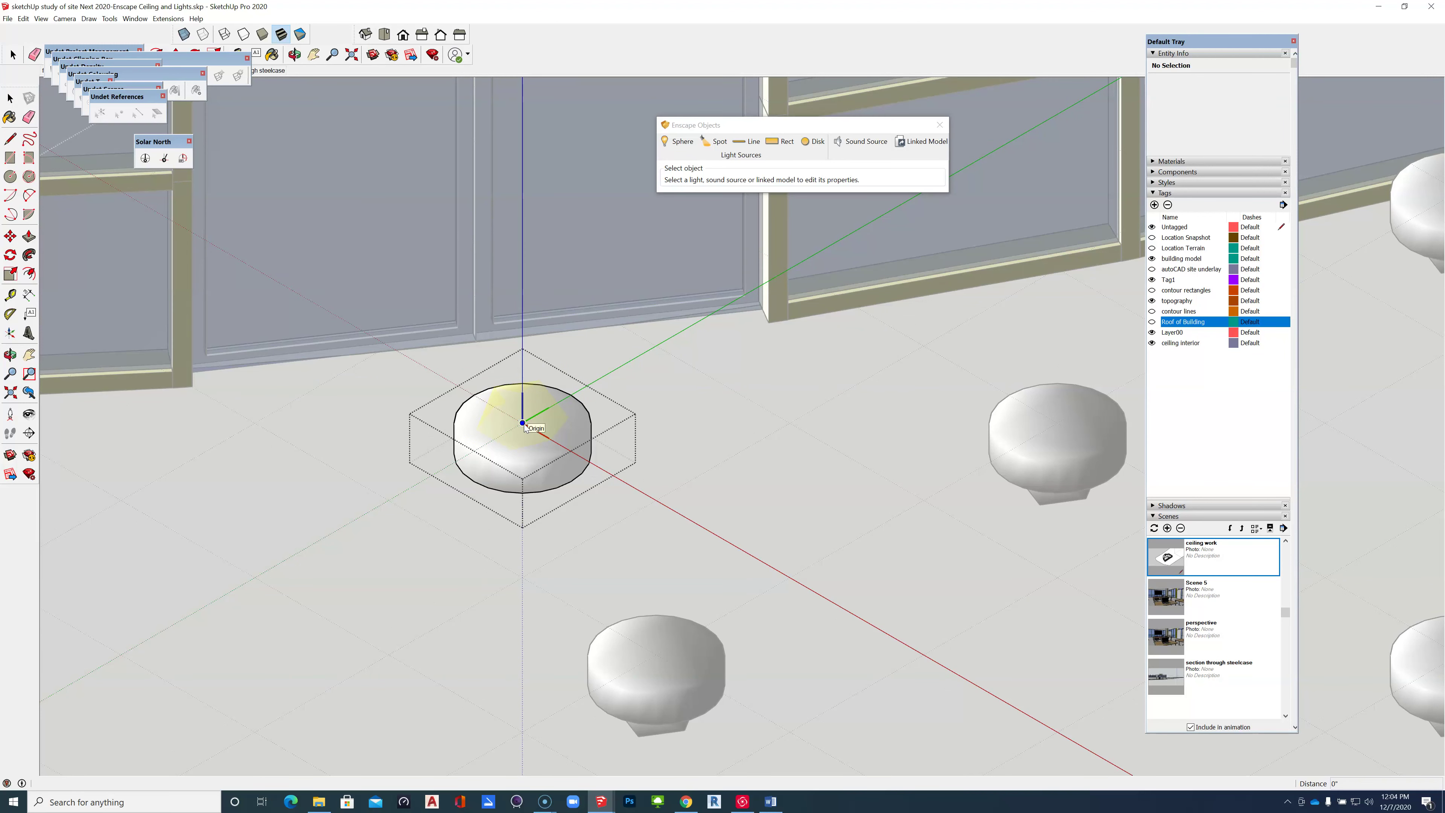
click(524, 423)
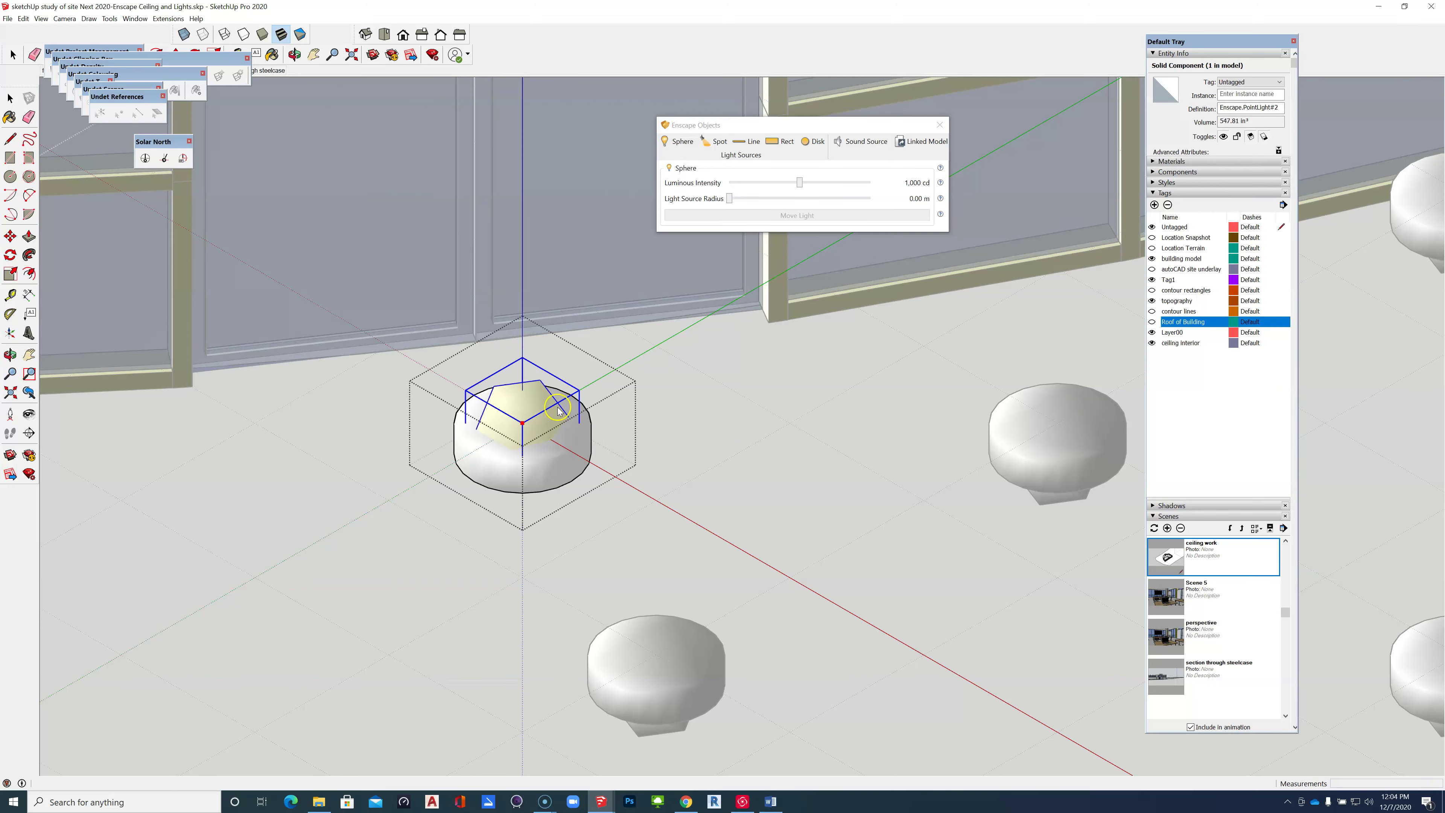
Move the sphere light down along the blue axis and exit the lamp component.
scroll(485, 390, down, 2)
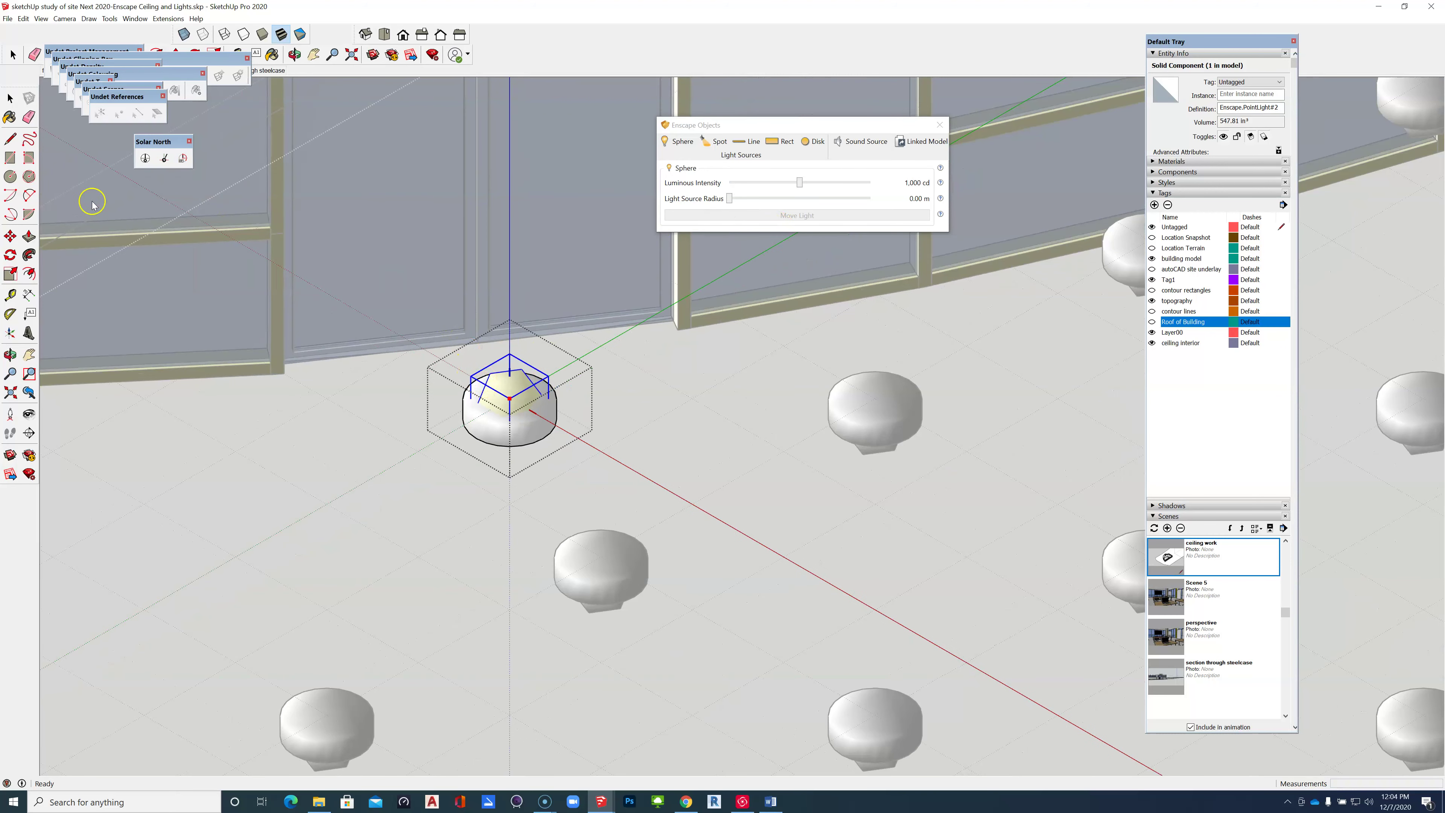
click(10, 236)
click(440, 490)
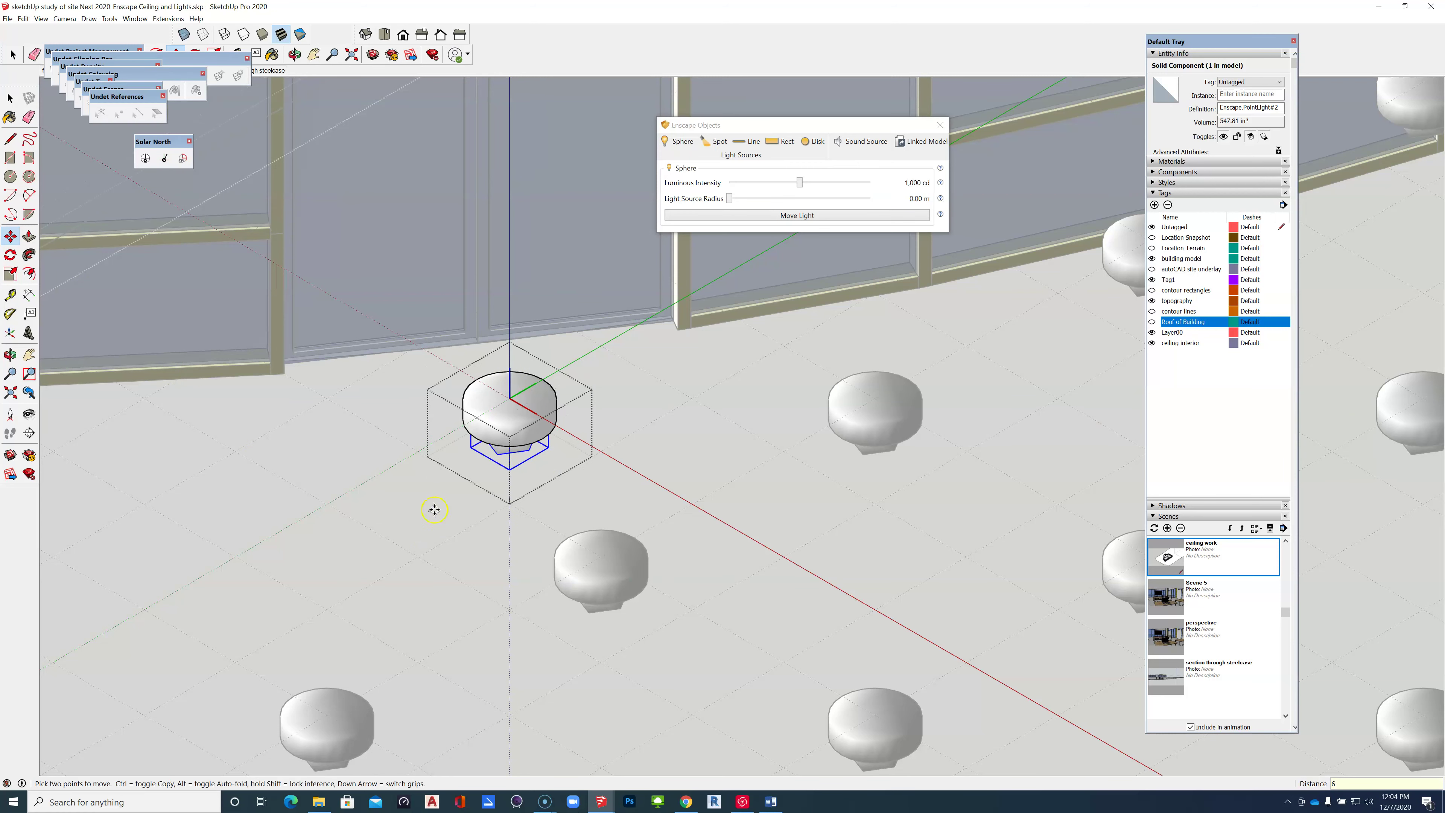
click(9, 99)
scroll(595, 478, down, 6)
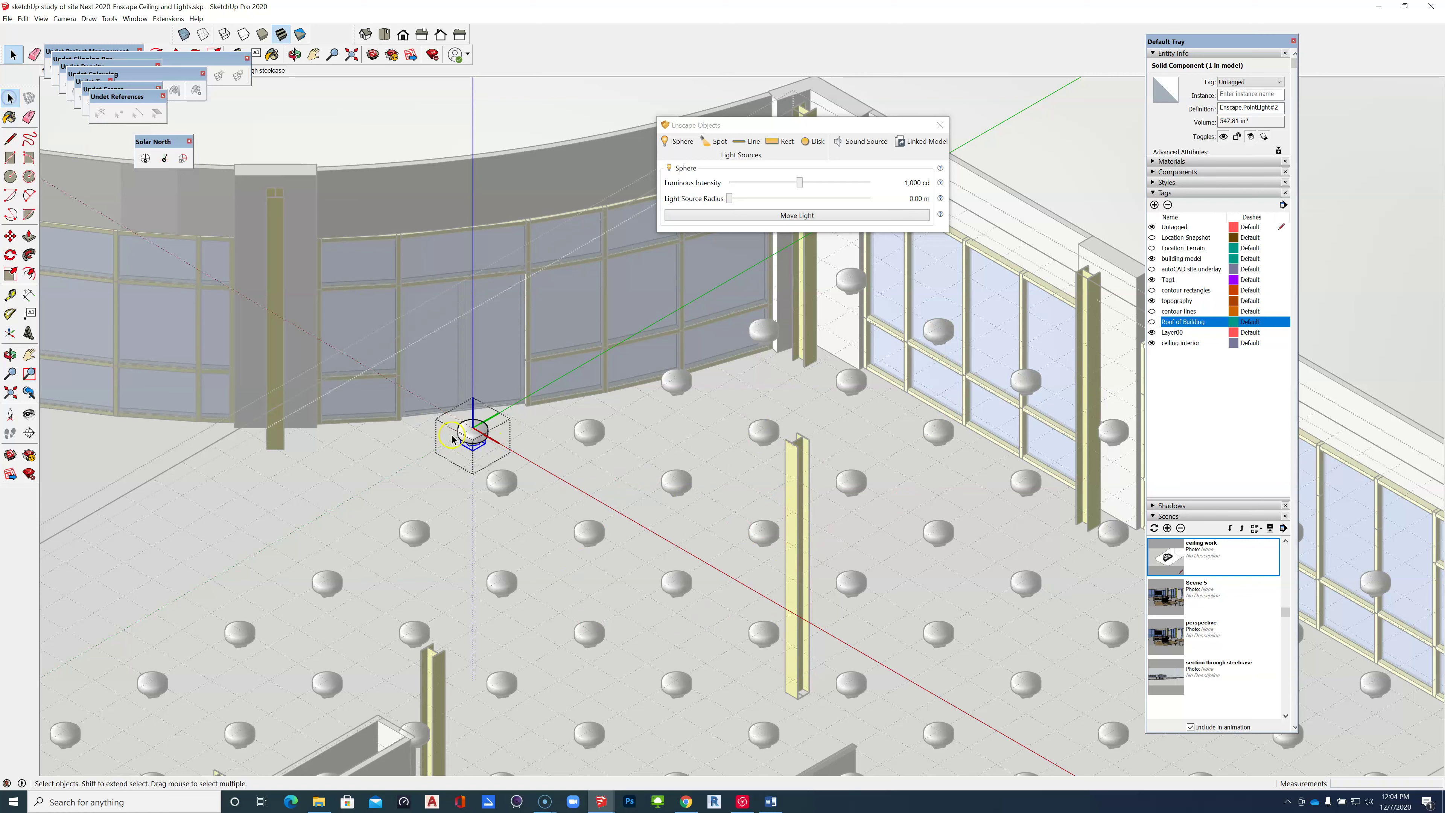
key(Escape)
key(Escape)
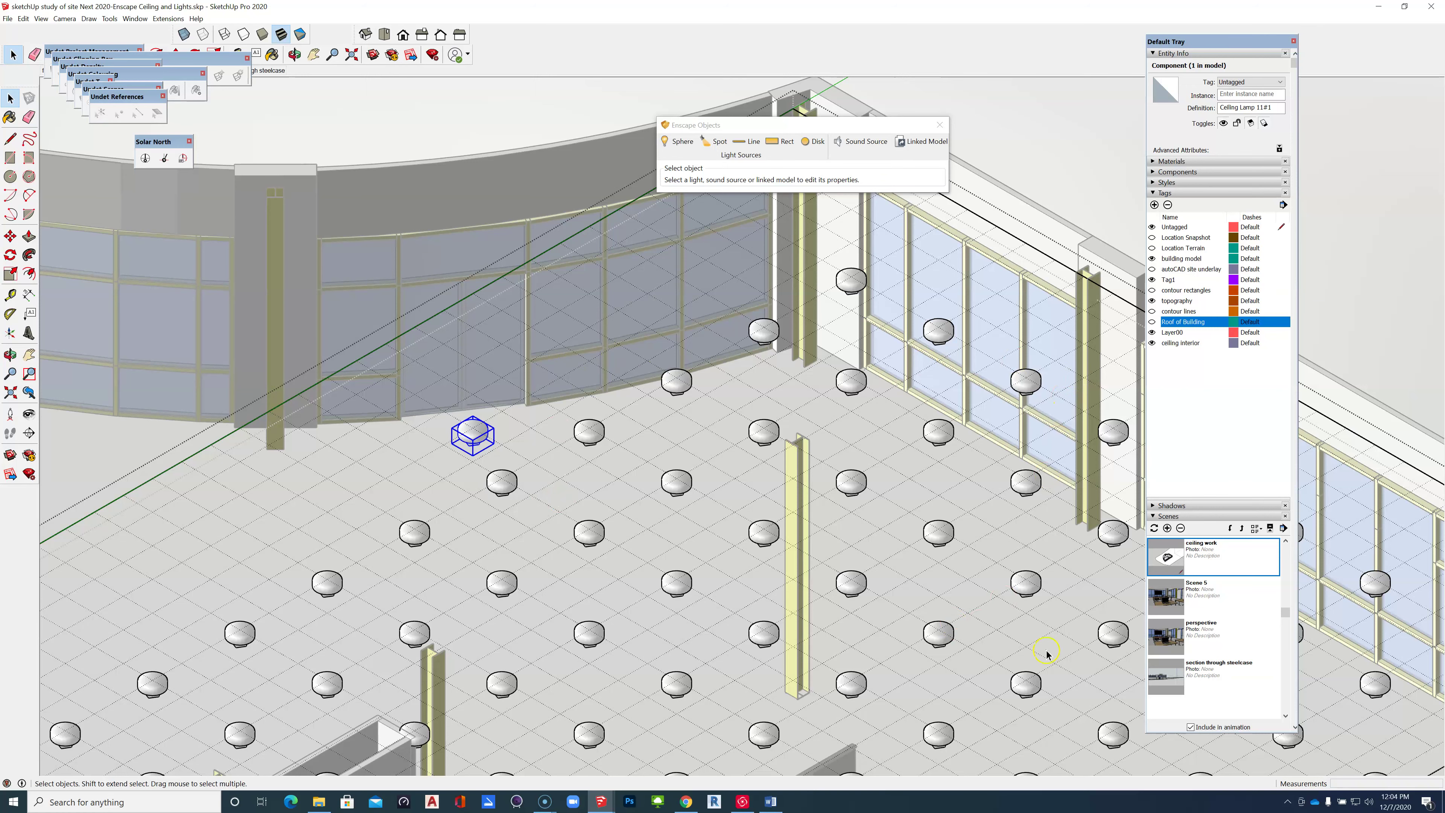
Switch to the perspective scene and launch Enscape via Extensions > Enscape > Start Enscape.
click(1165, 638)
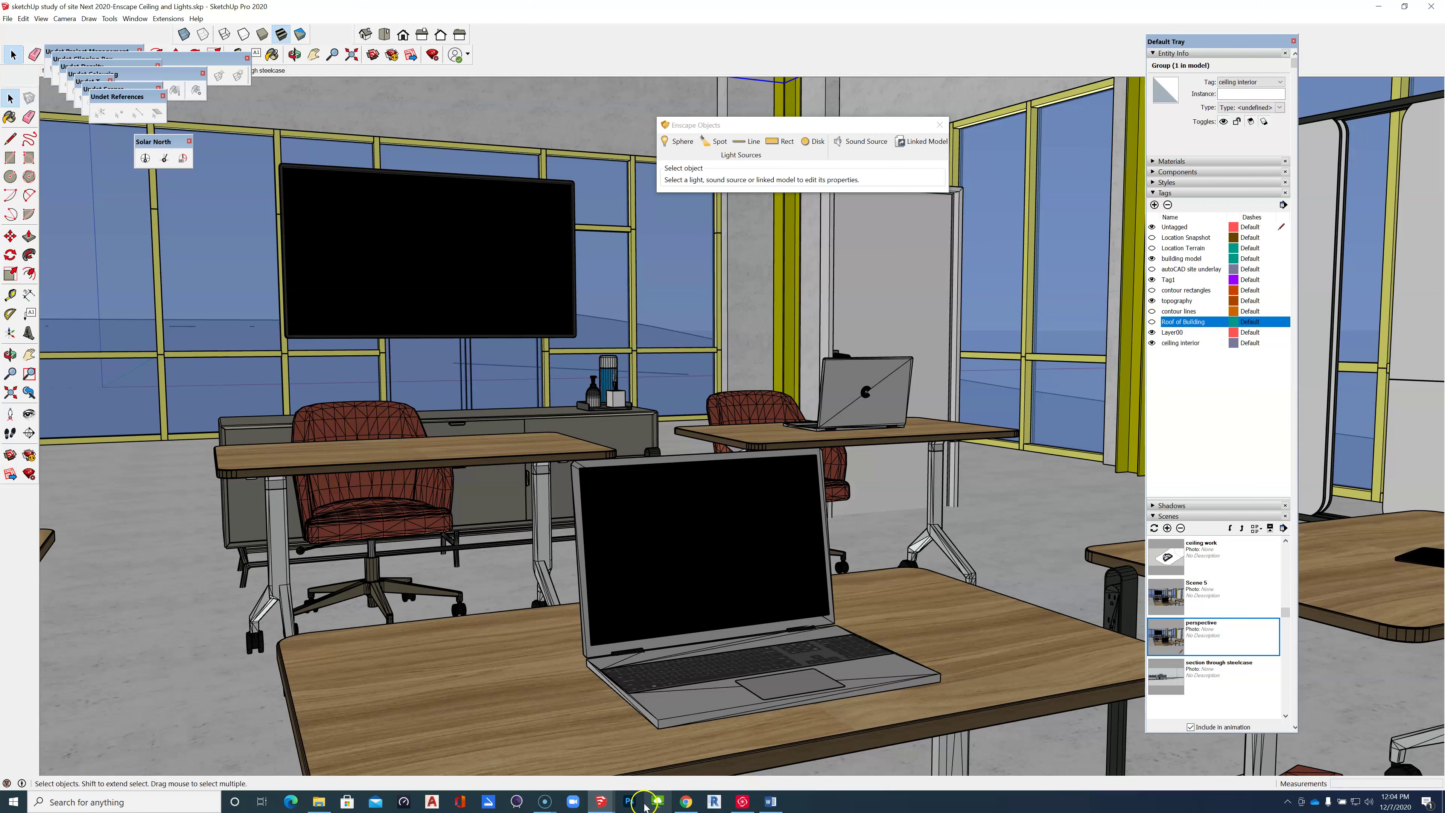
click(604, 802)
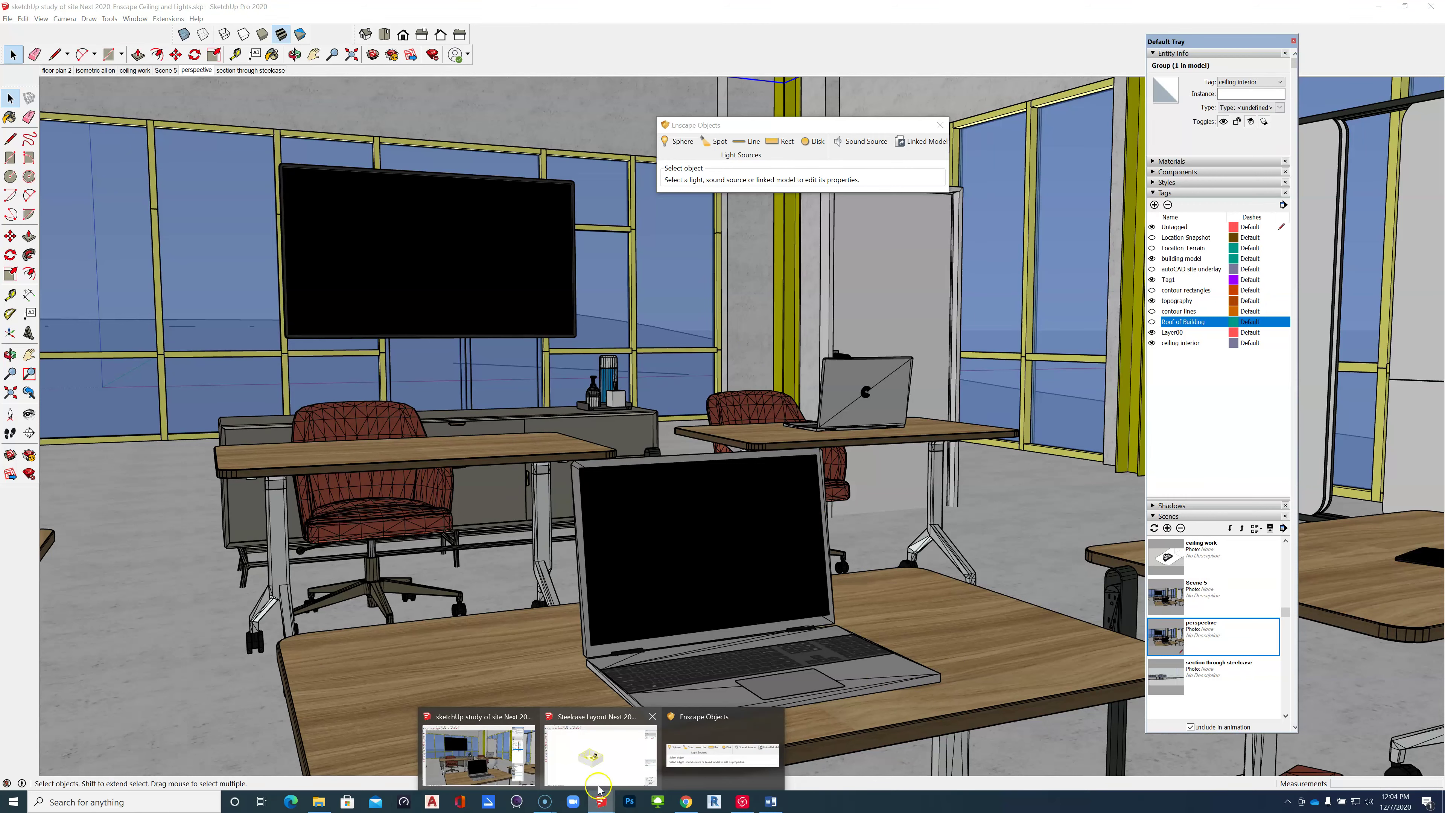
mouse_move(586, 771)
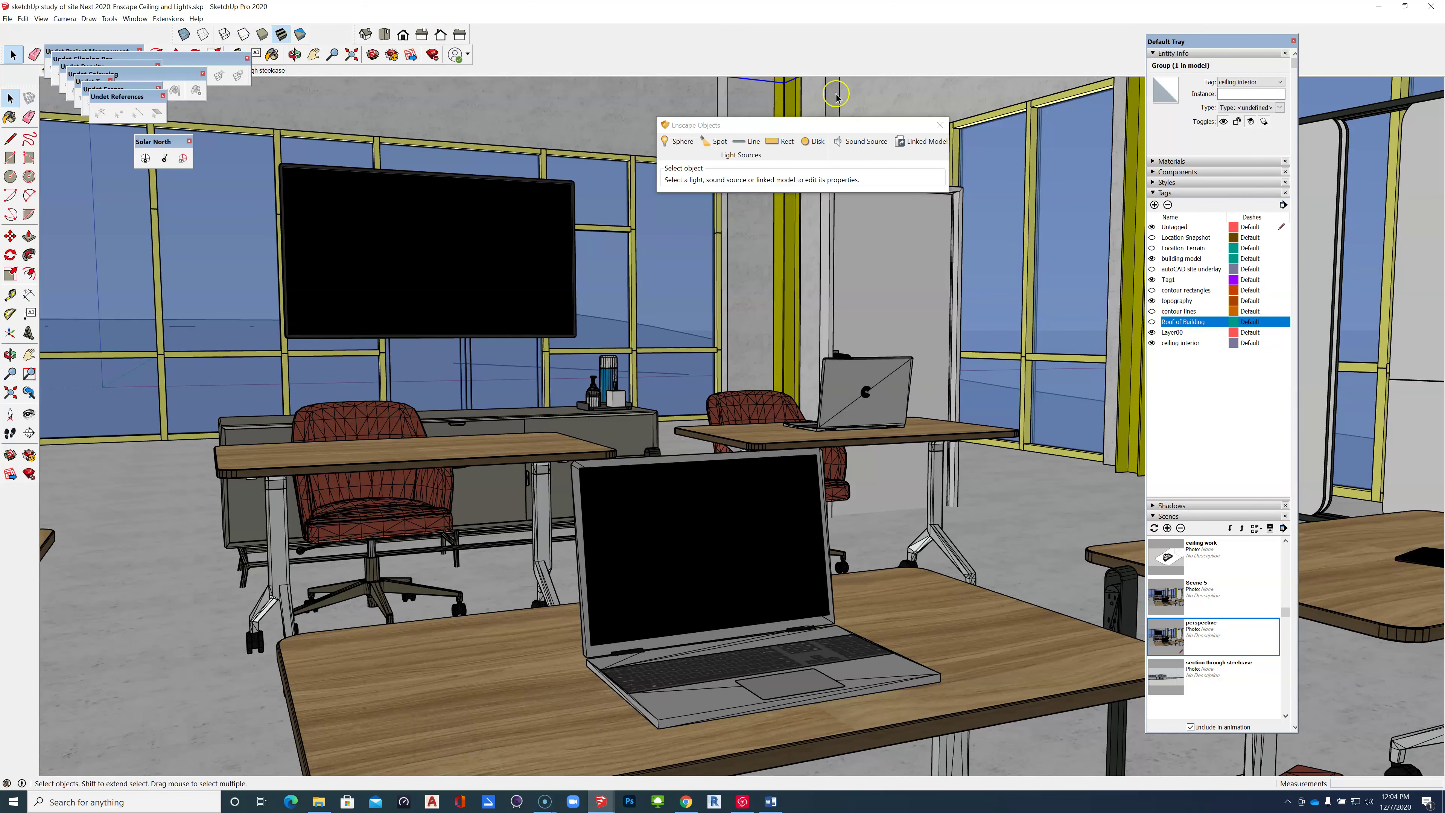
click(137, 18)
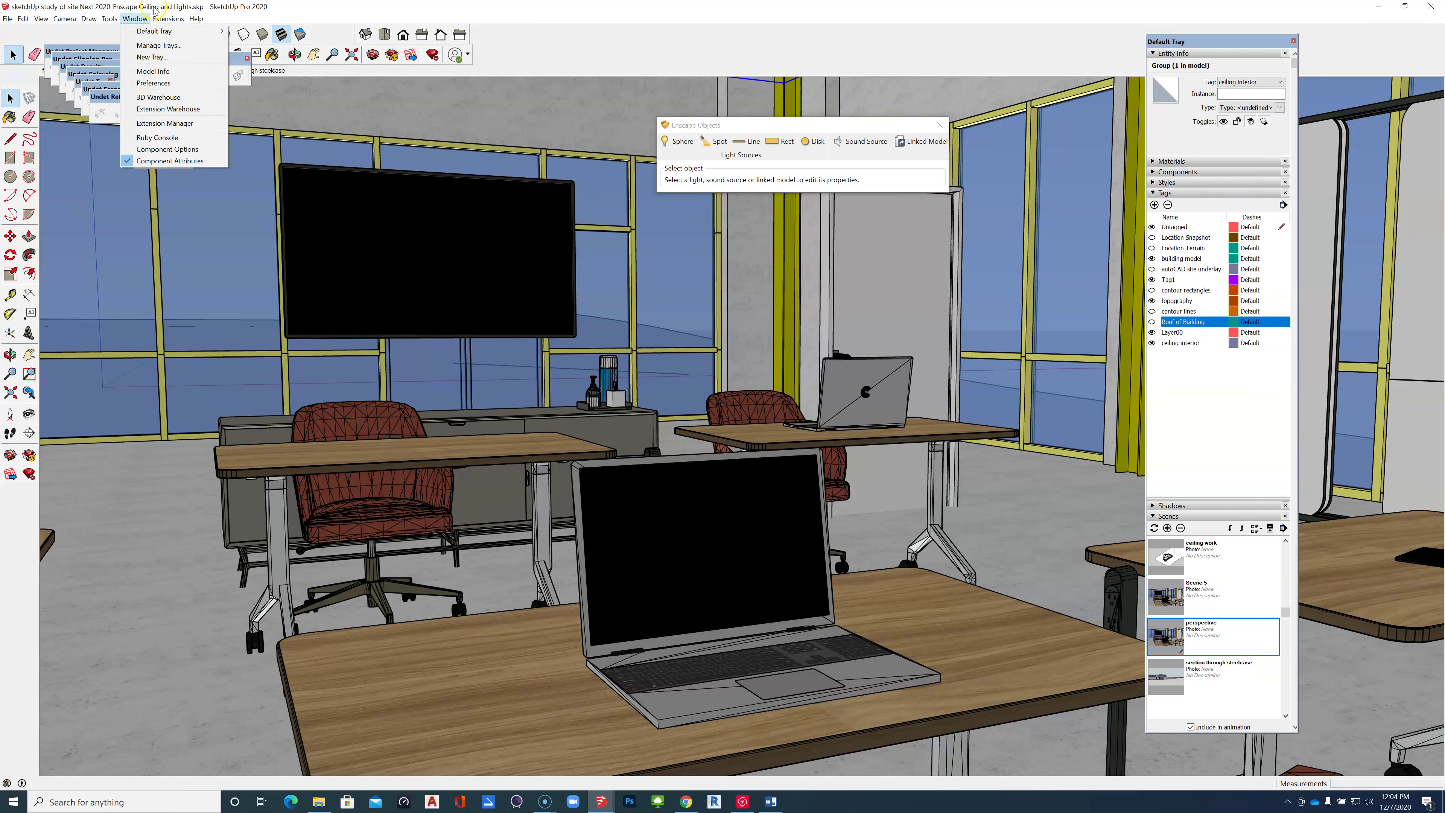
click(167, 19)
mouse_move(179, 50)
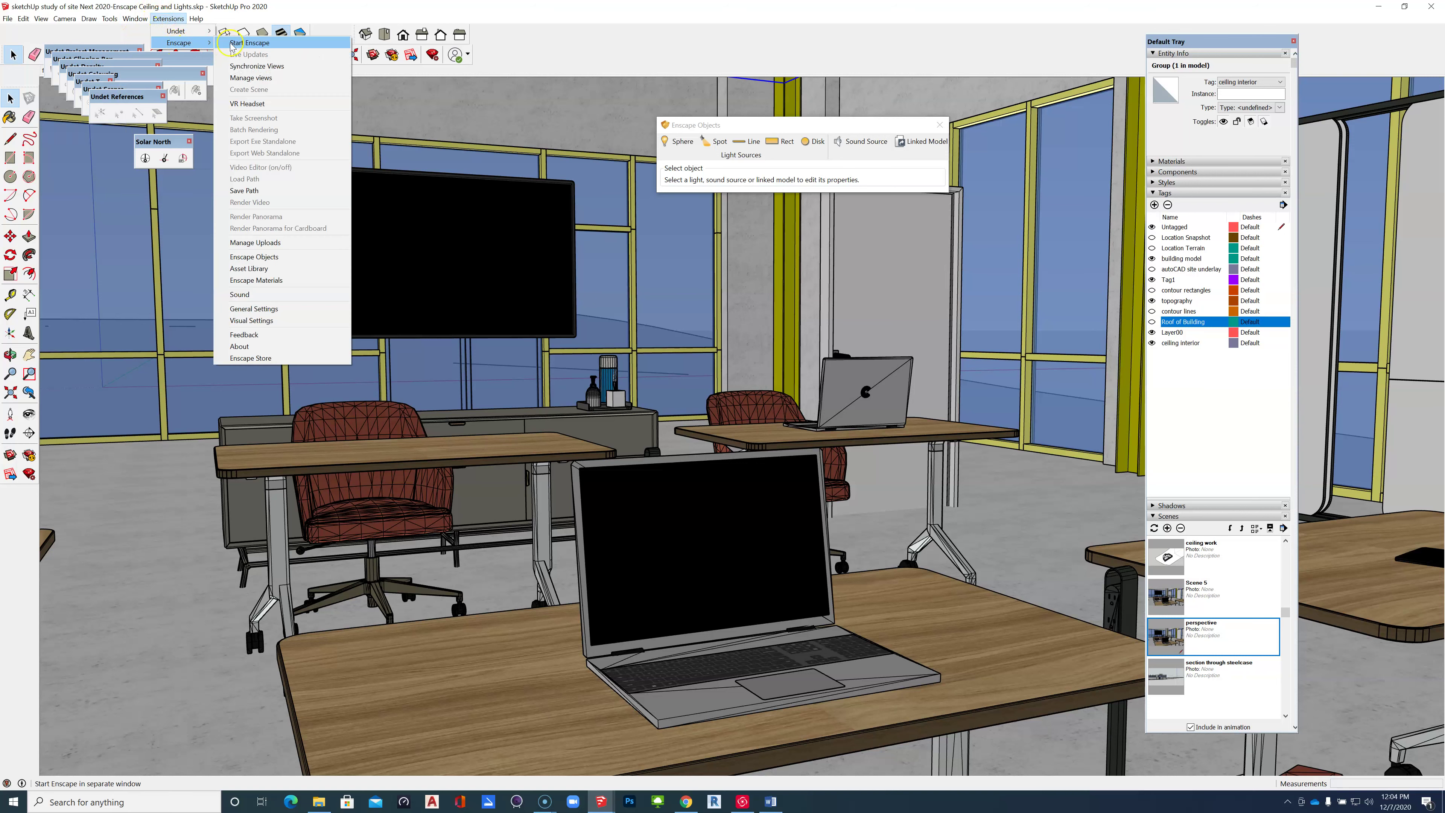
click(239, 42)
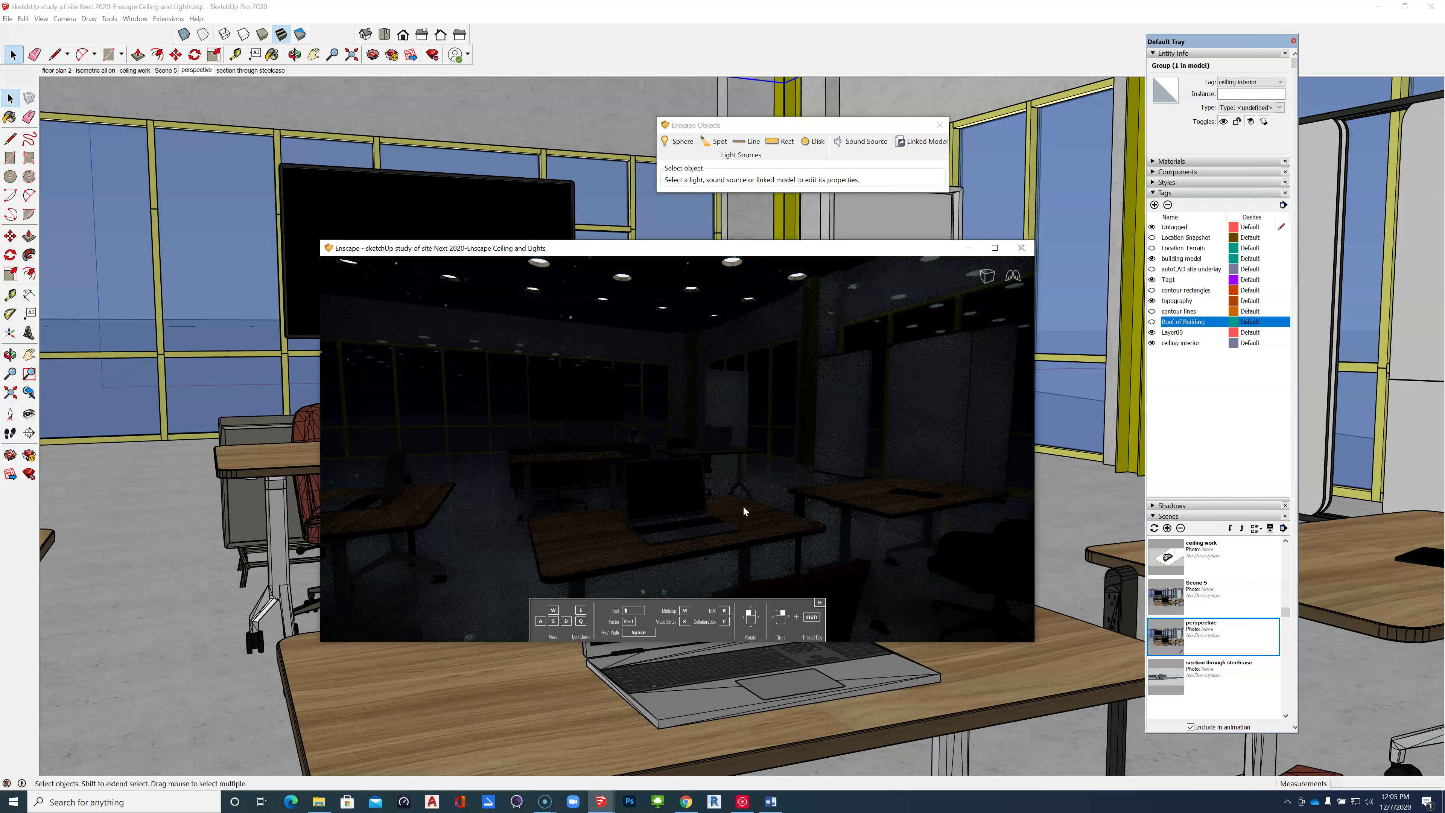
Orbit the Enscape render up to the glowing ceiling lamps, then return SketchUp to the ceiling work scene.
drag(743, 506, 714, 598)
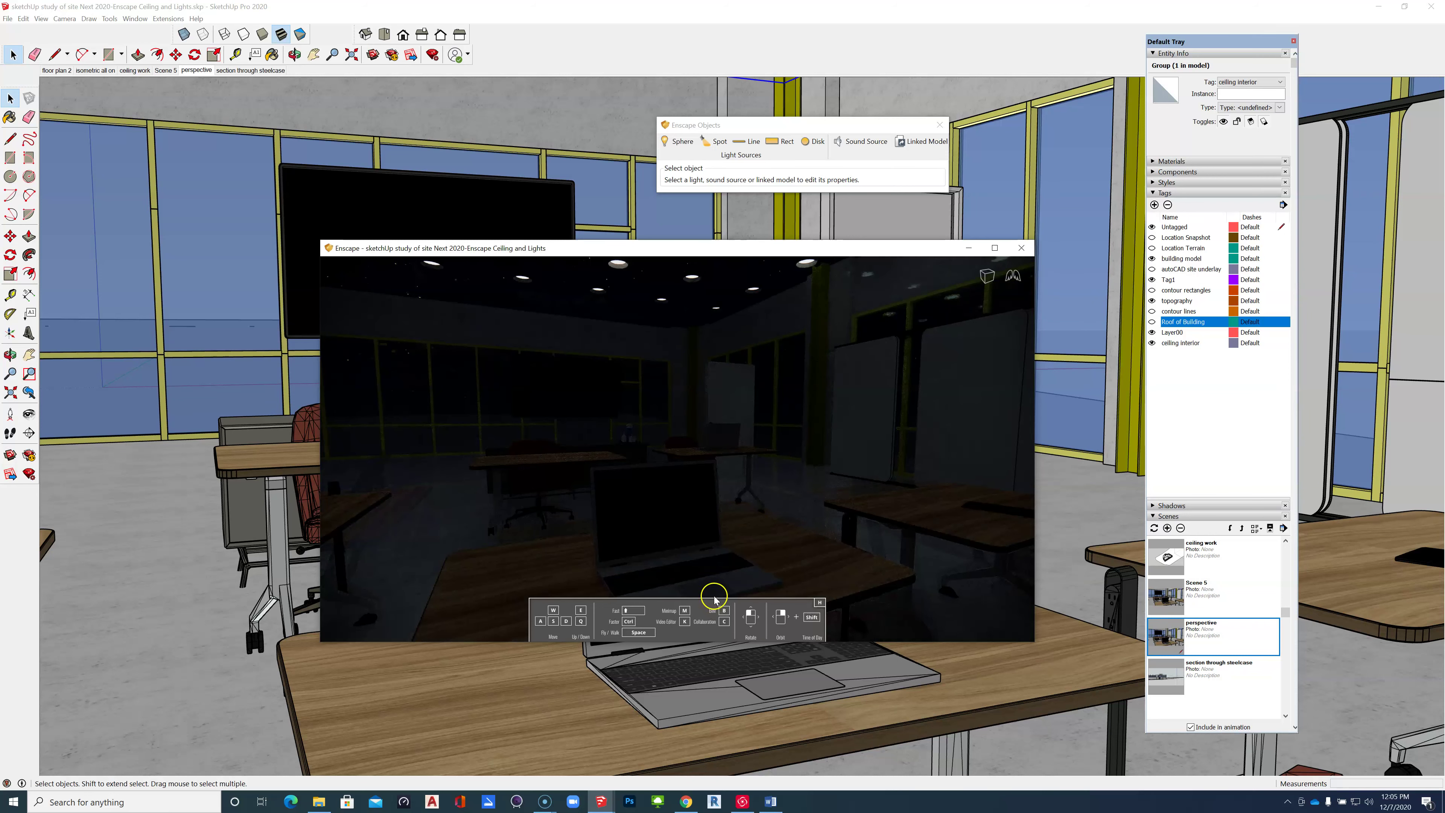
drag(645, 313, 636, 366)
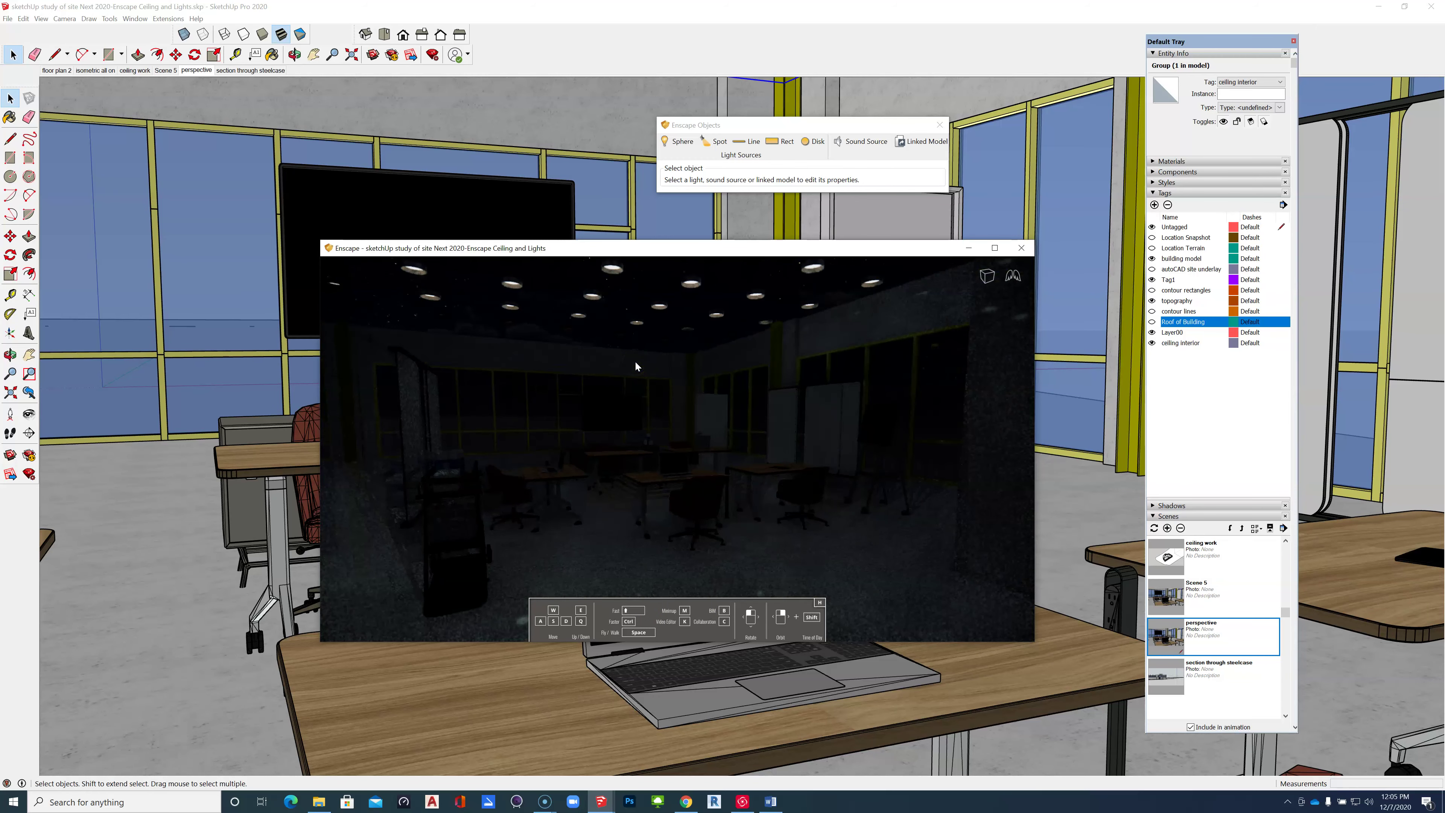
click(635, 363)
click(688, 342)
click(1175, 633)
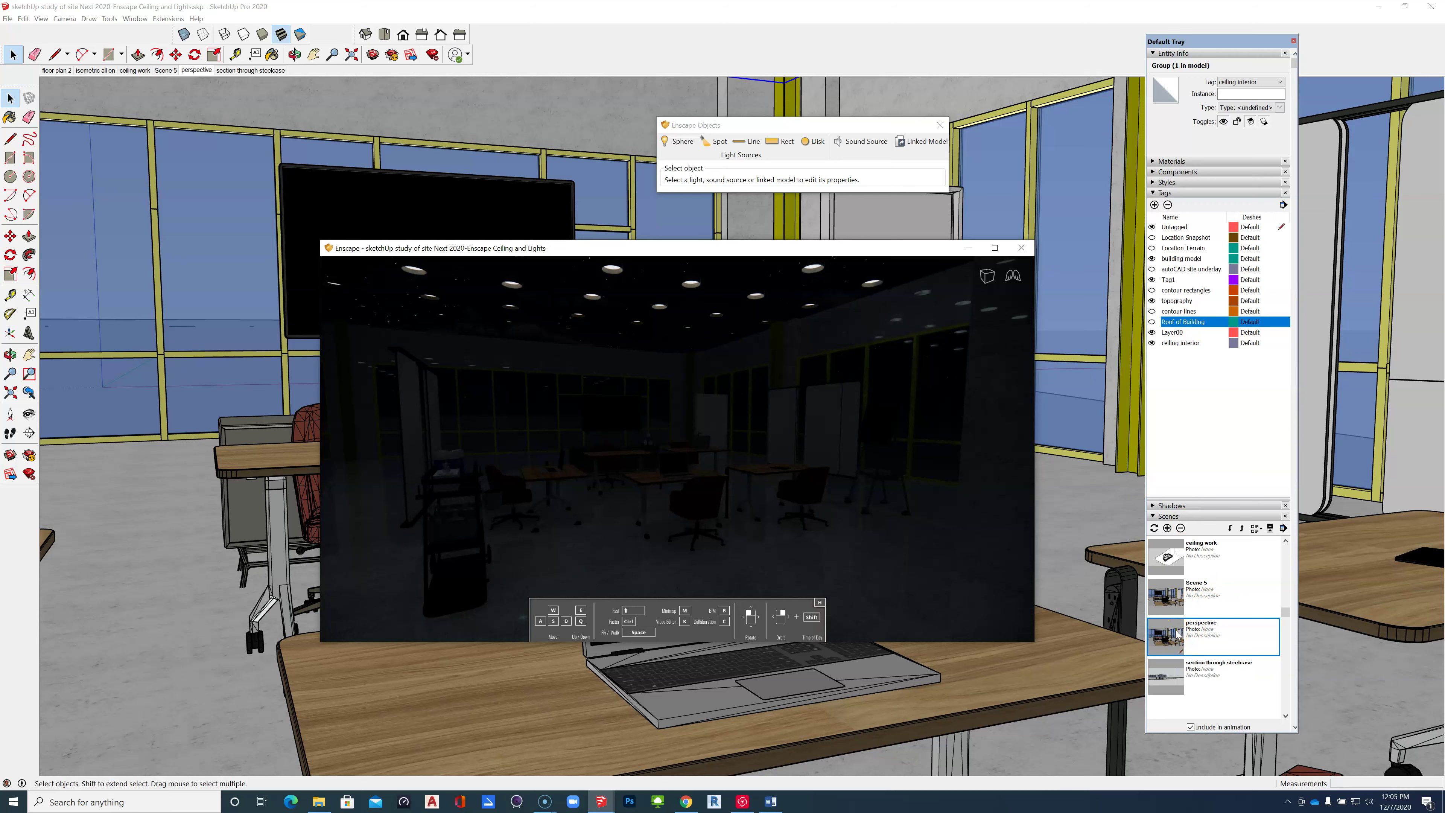
click(1168, 557)
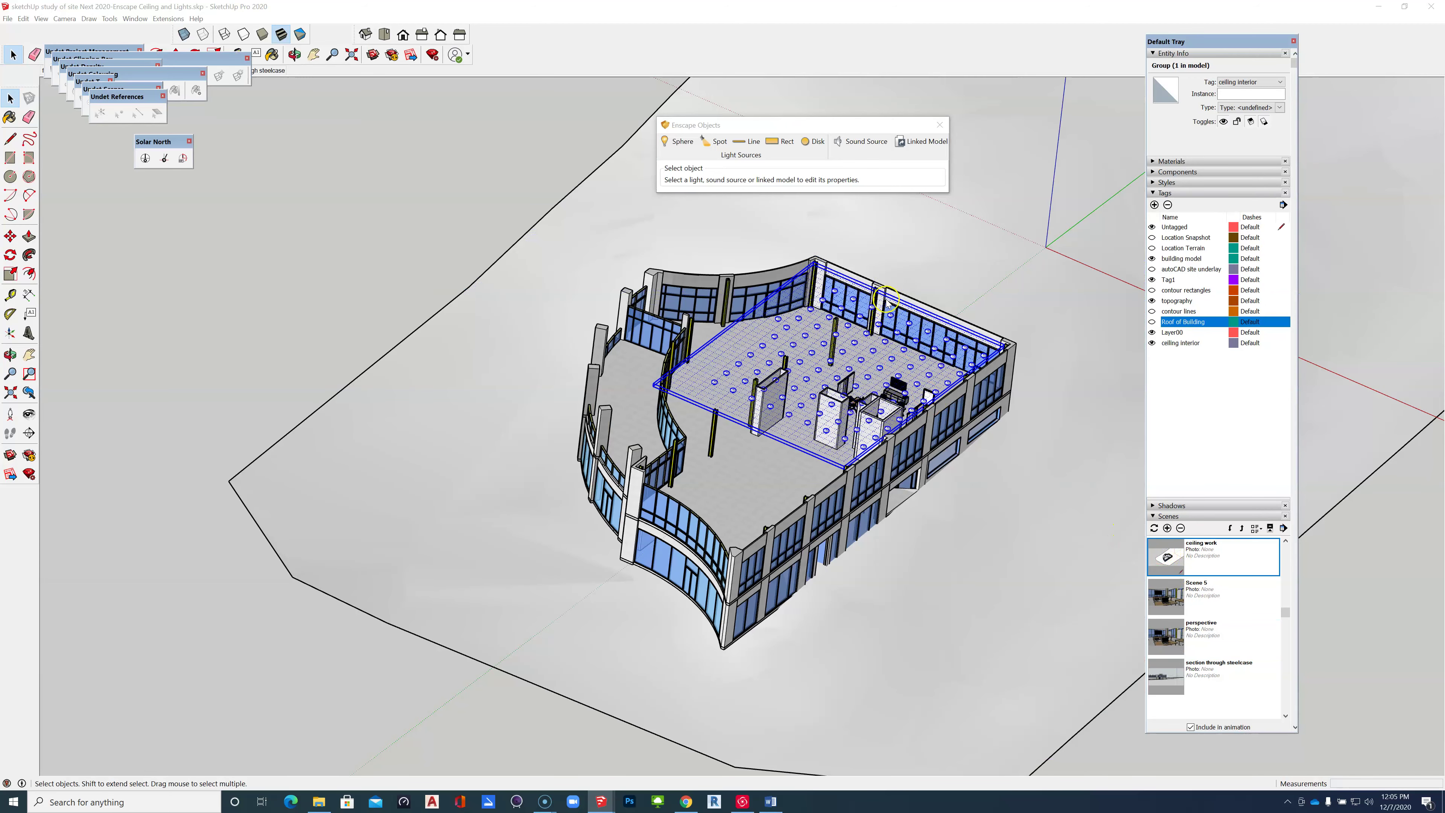
Zoom in, open Ceiling Lamp 11 inside the ceiling group, and select its sphere light.
click(831, 359)
scroll(830, 360, up, 5)
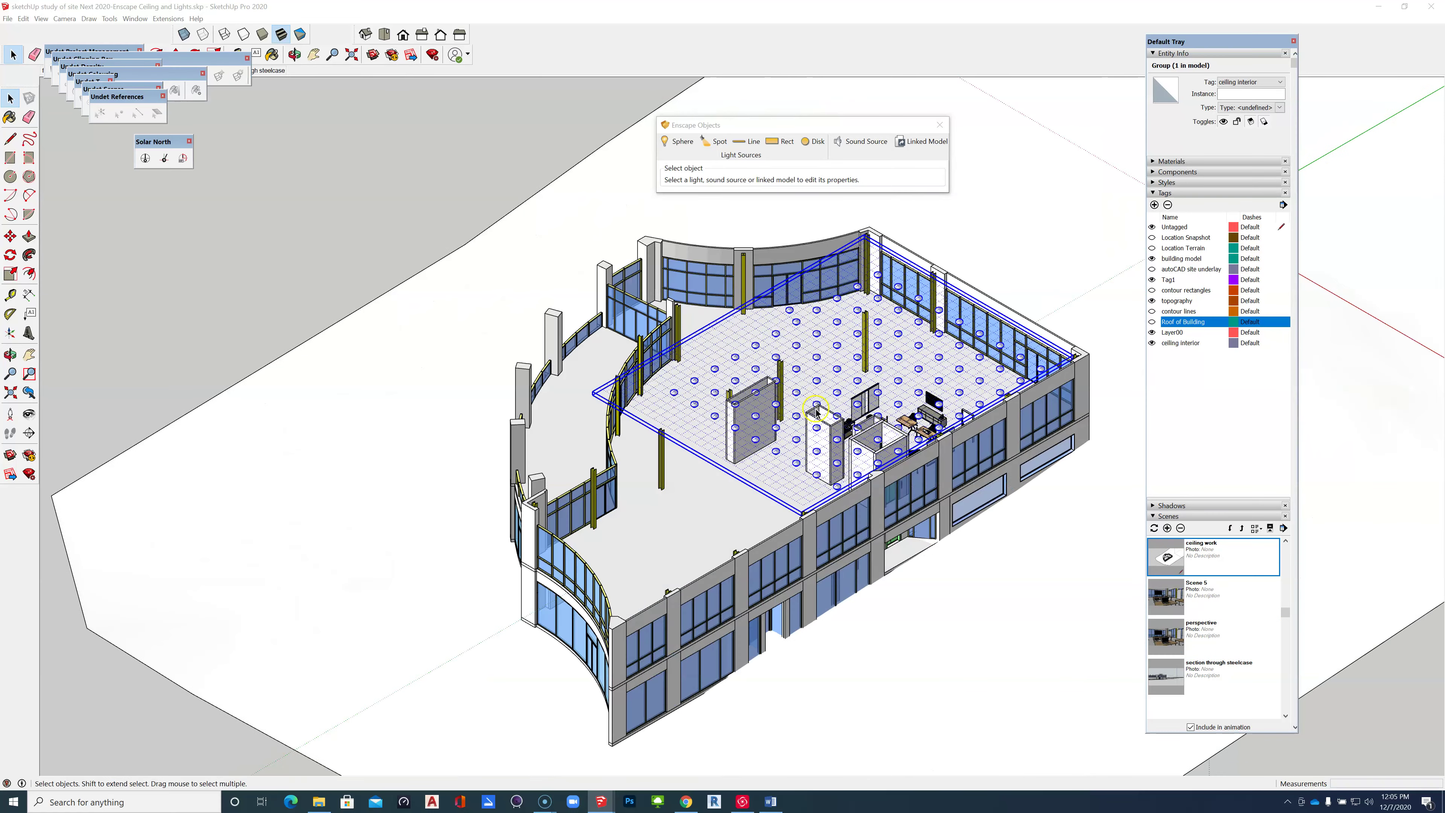
scroll(831, 276, up, 3)
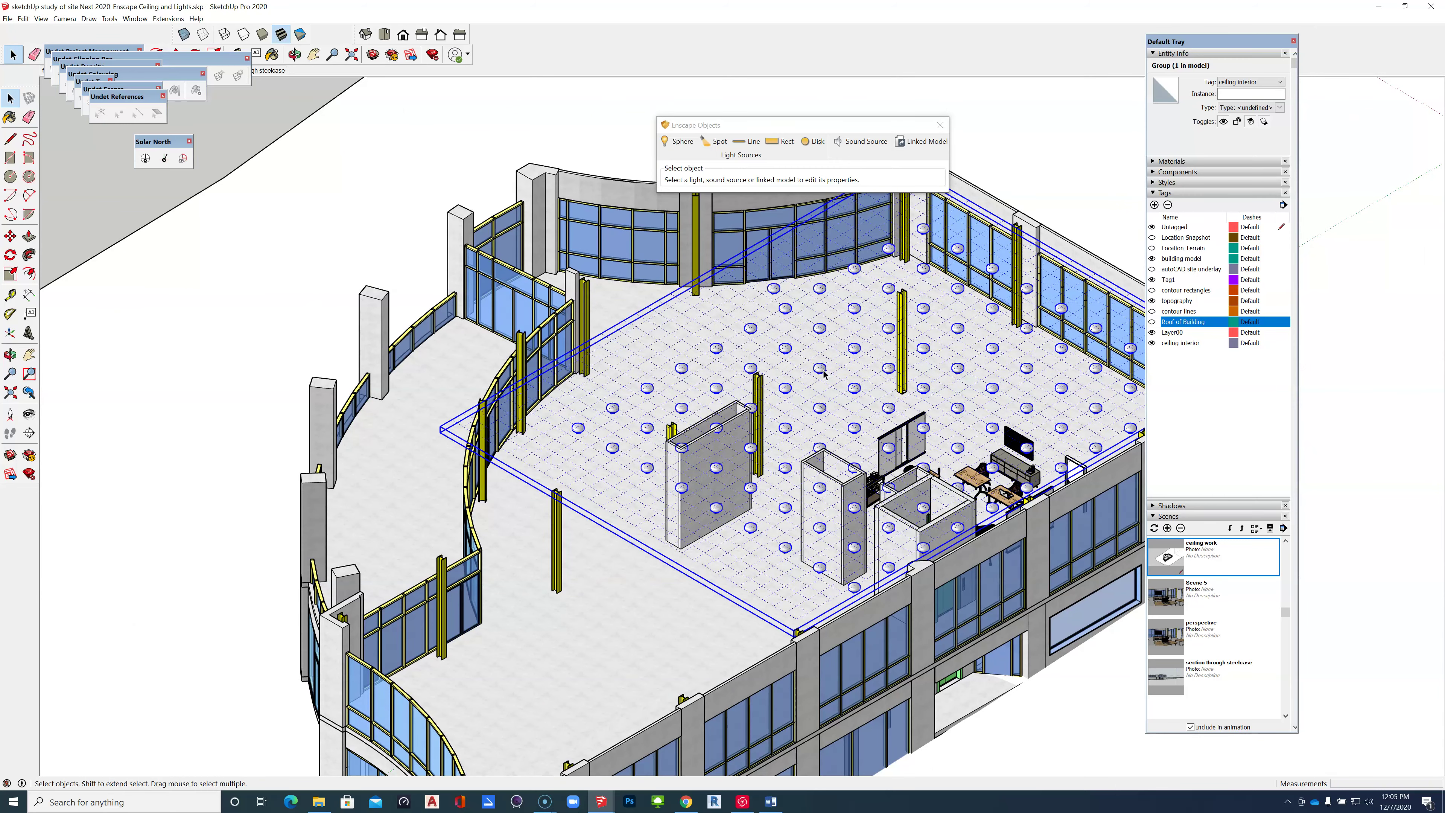
scroll(823, 373, up, 5)
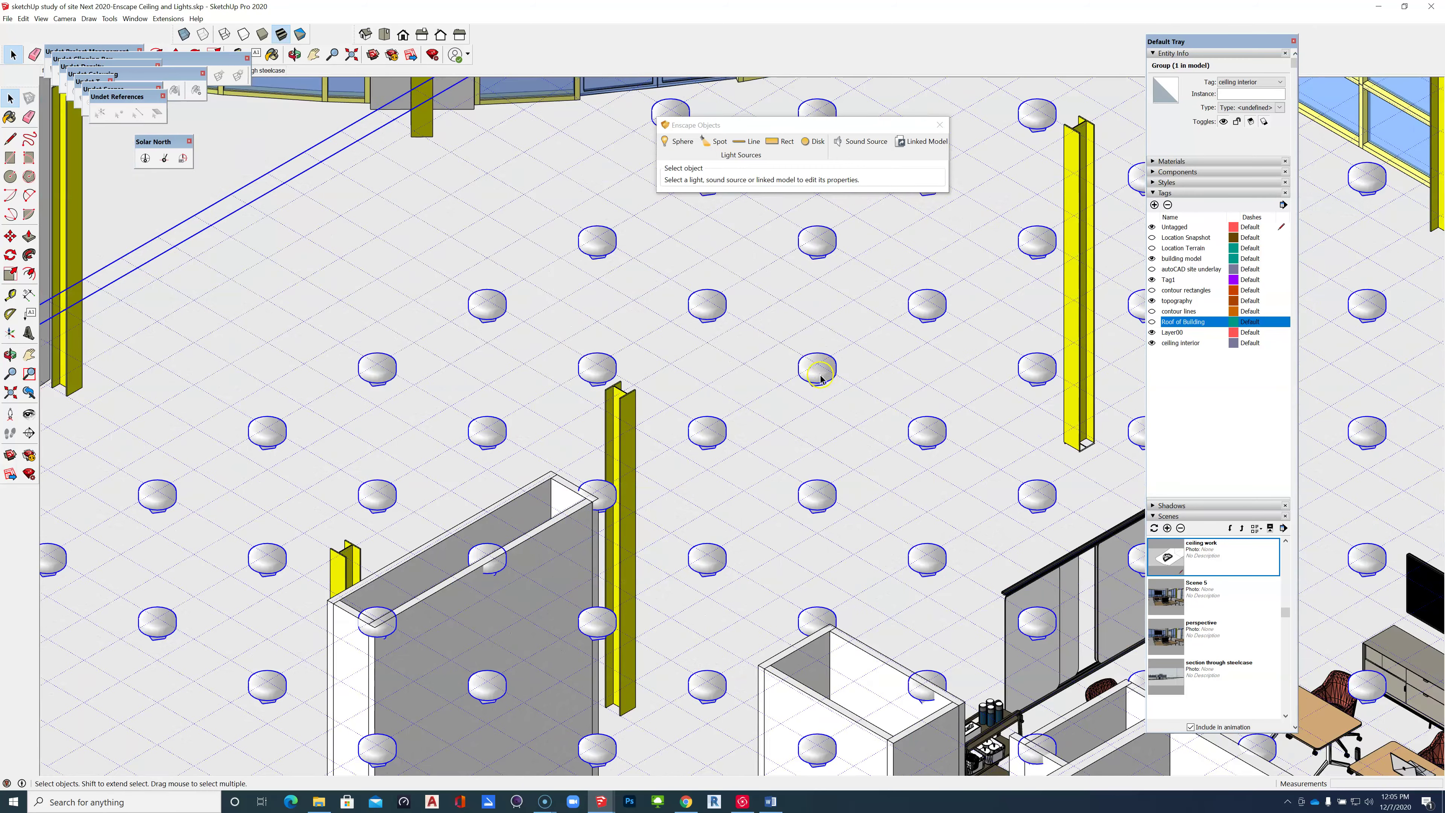
double_click(821, 376)
scroll(821, 379, up, 3)
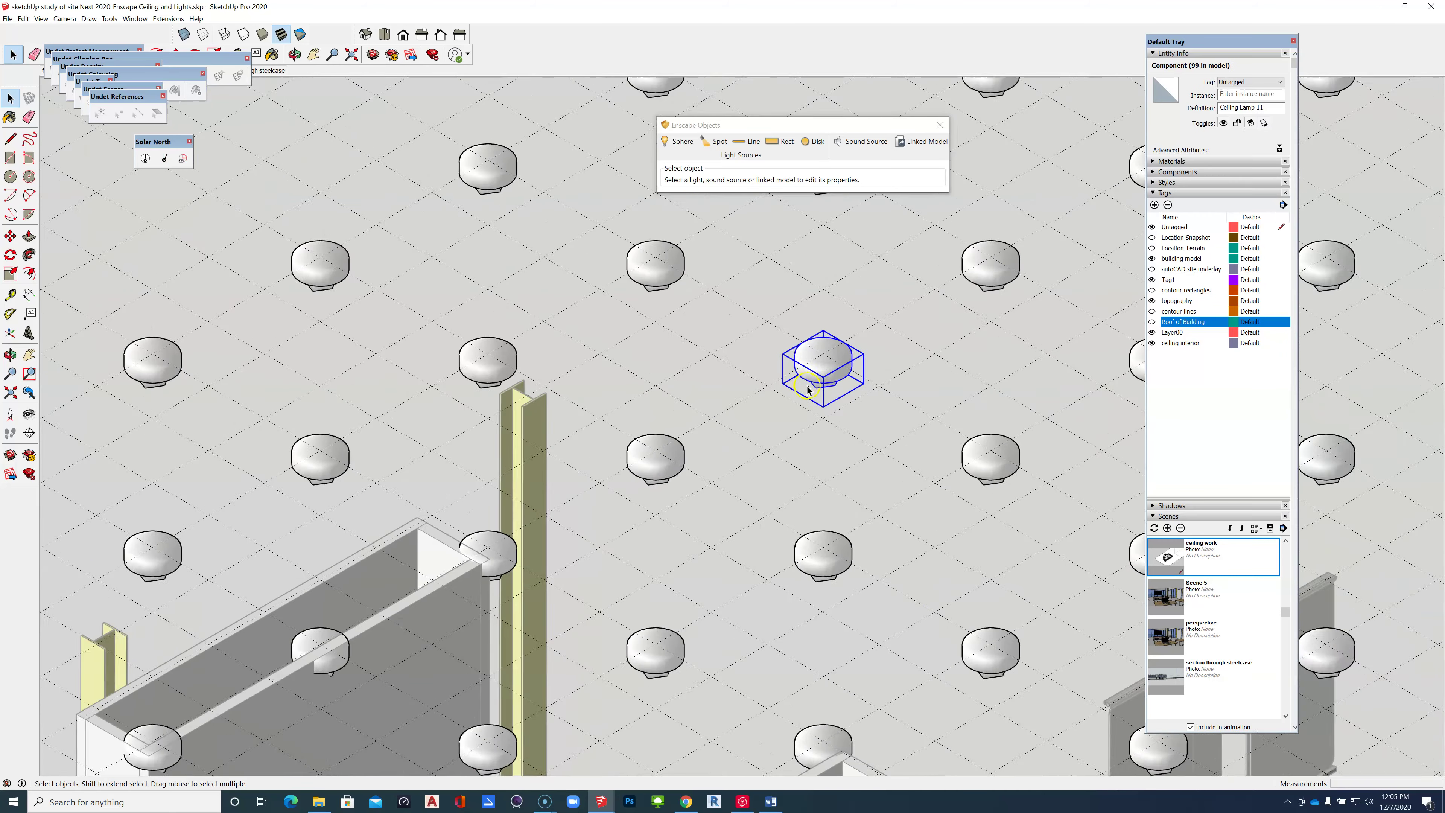
scroll(807, 389, up, 3)
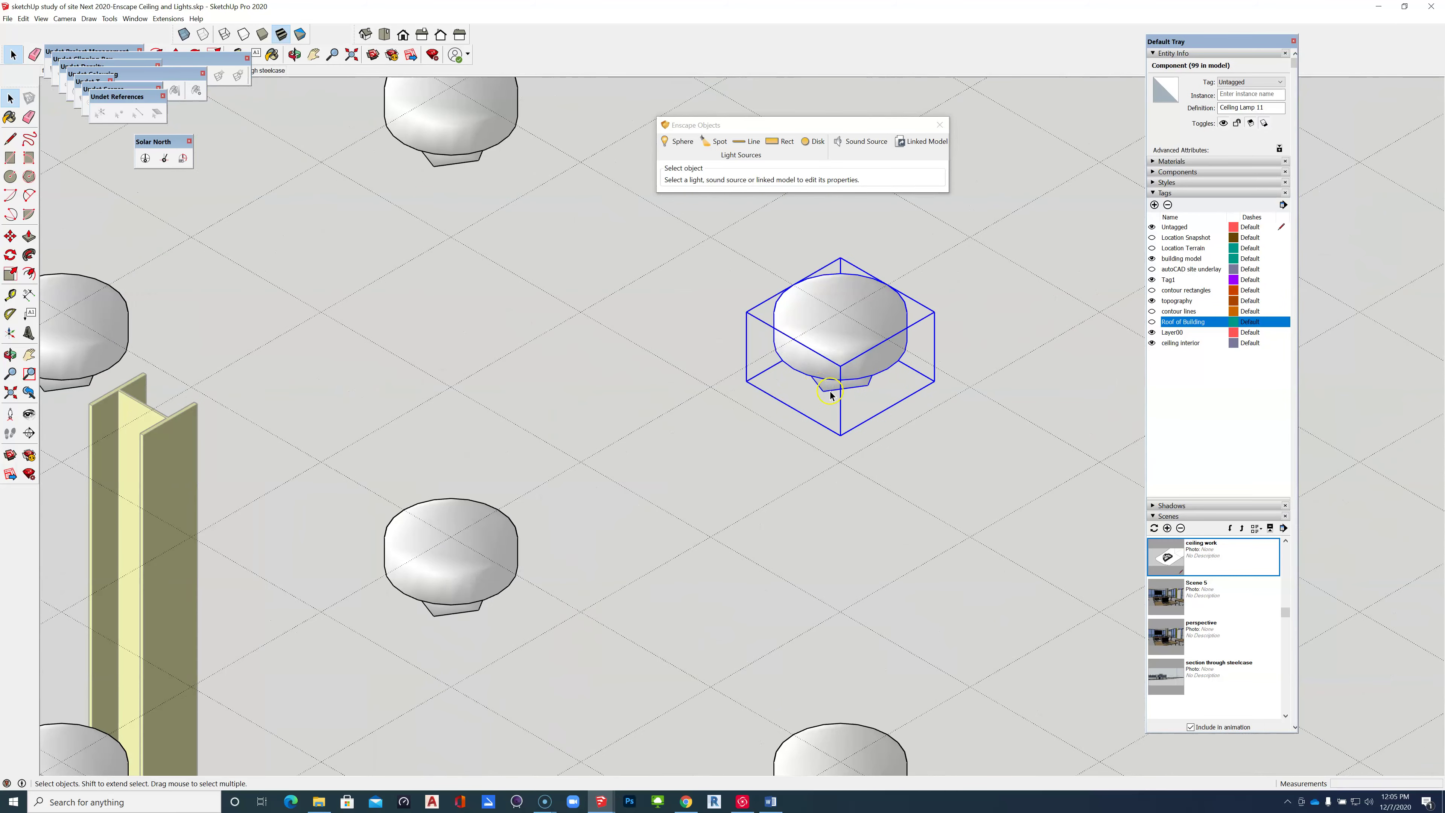
double_click(829, 392)
click(829, 391)
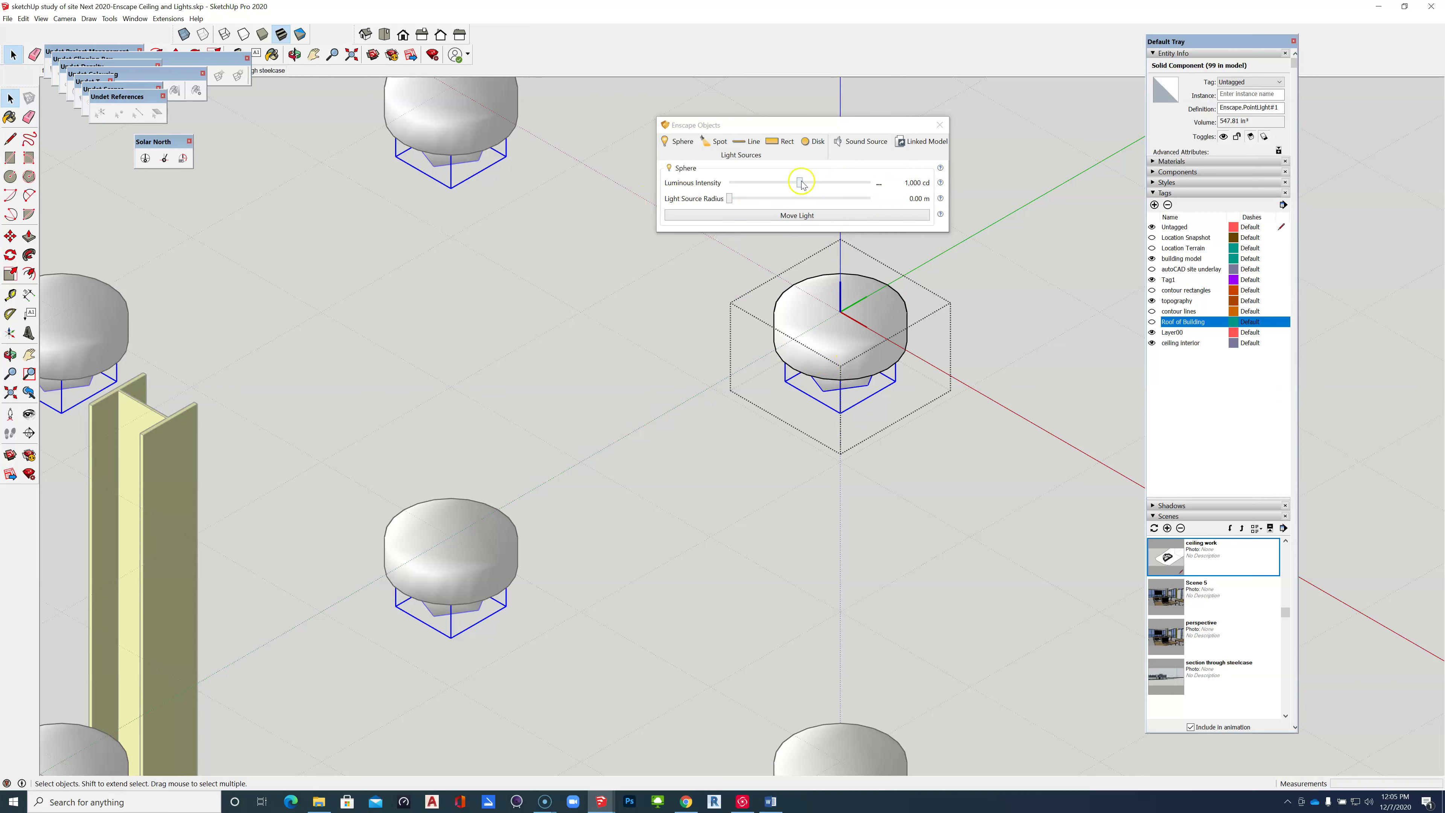
Set the sphere light's Luminous Intensity to 3000 cd.
click(879, 184)
click(922, 206)
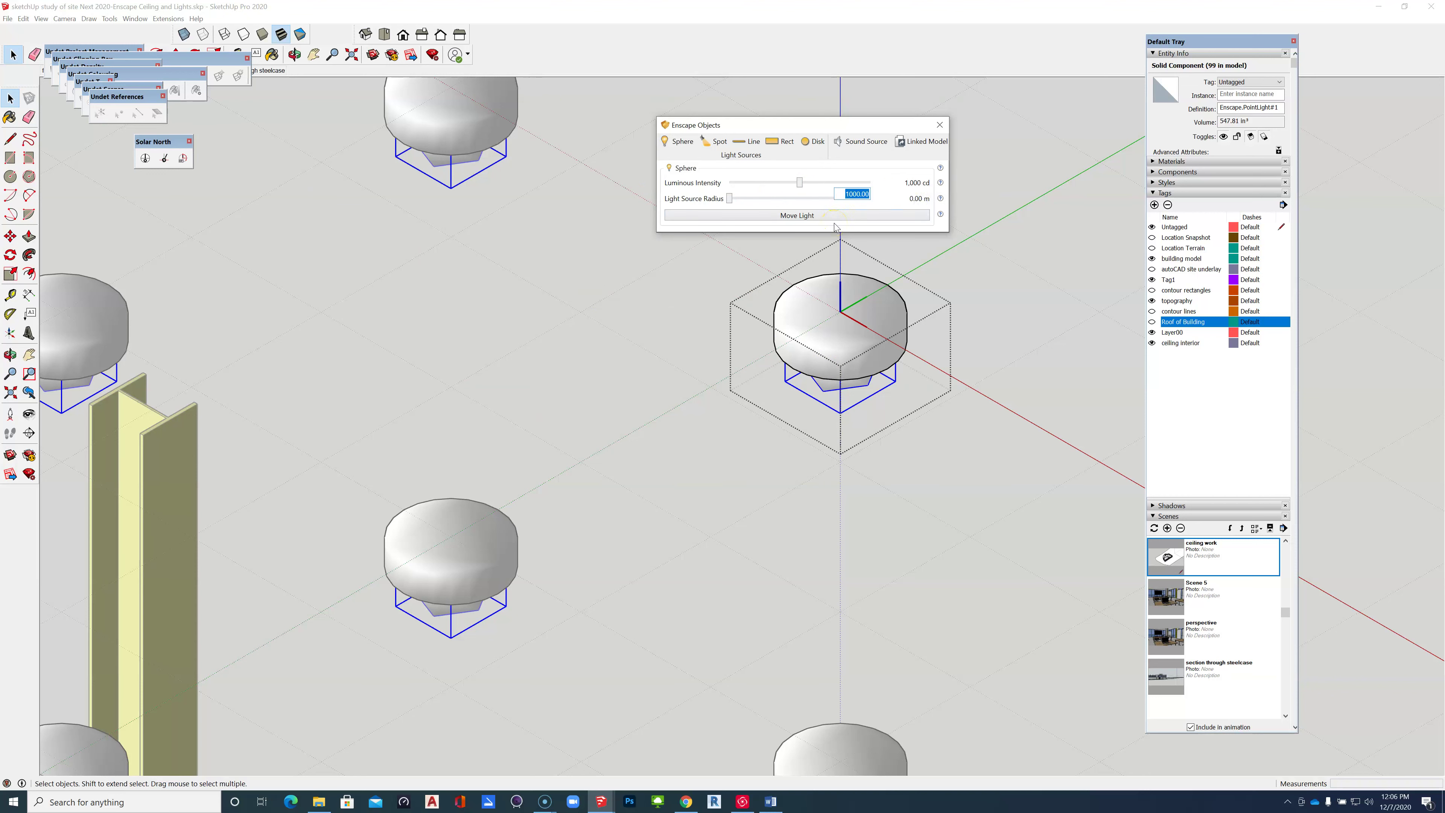
text(3000)
key(Return)
Close the lamp component and ceiling group, returning to the perspective office scene.
right_click(688, 288)
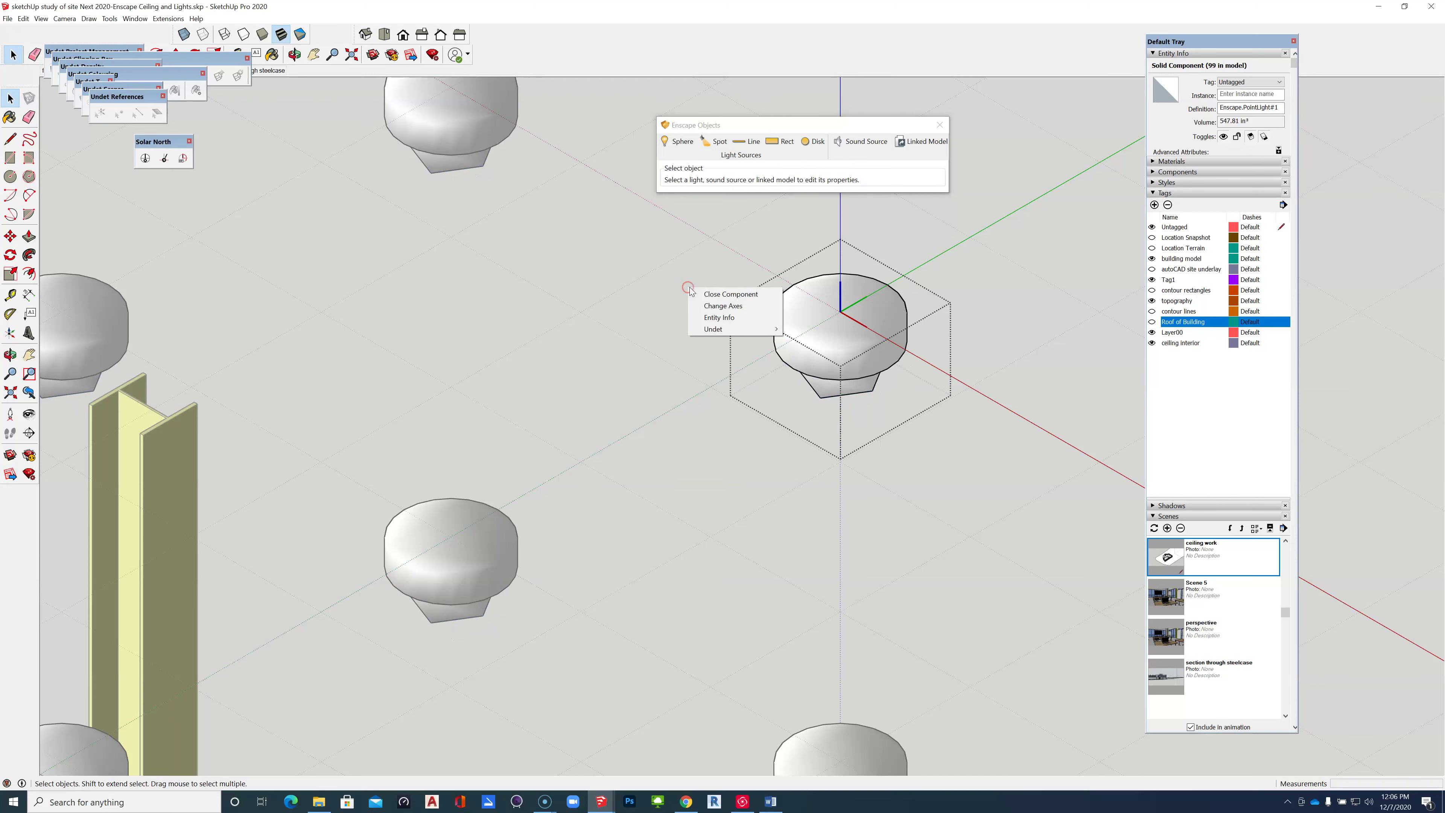
click(723, 294)
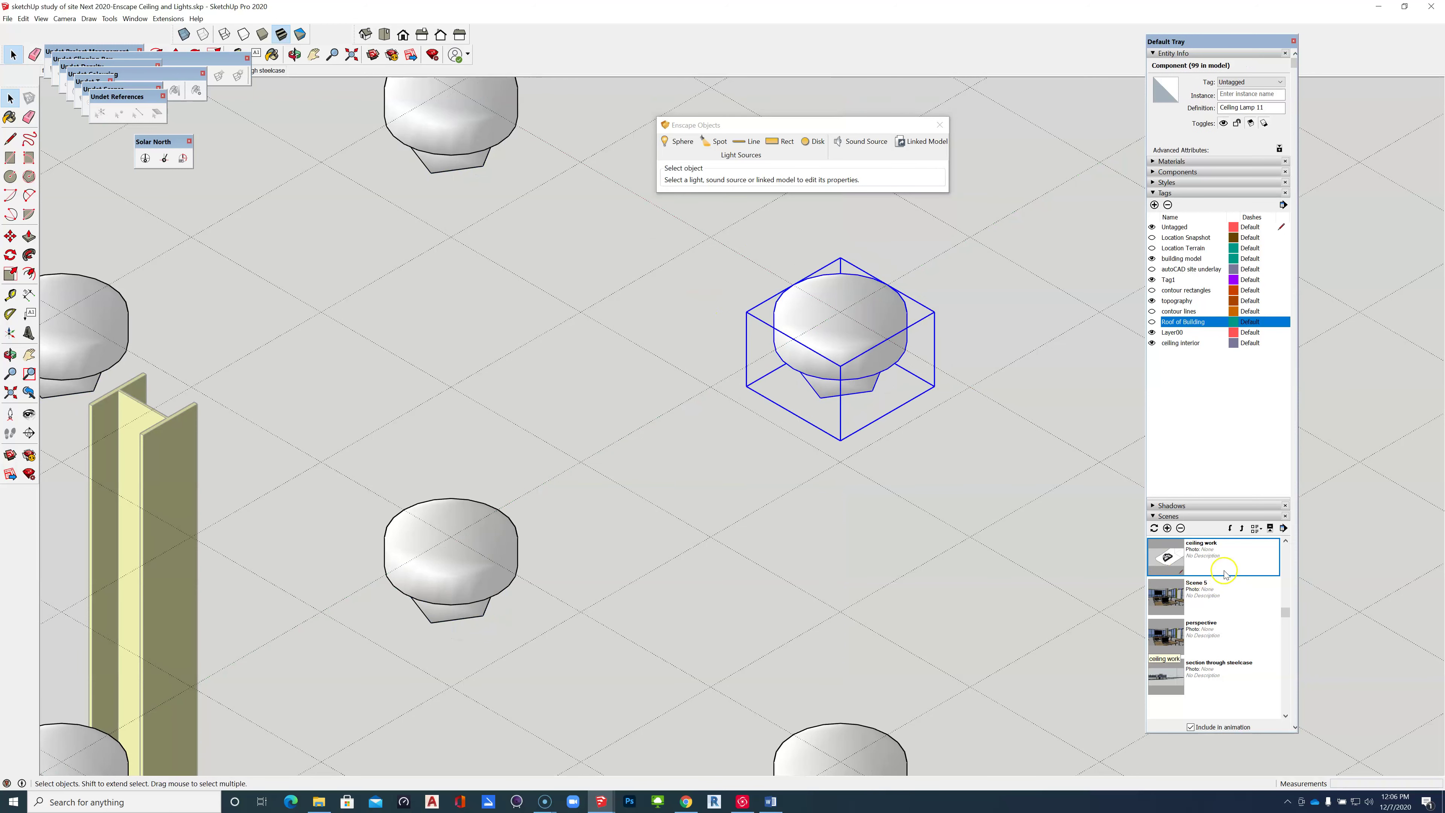
double_click(1178, 632)
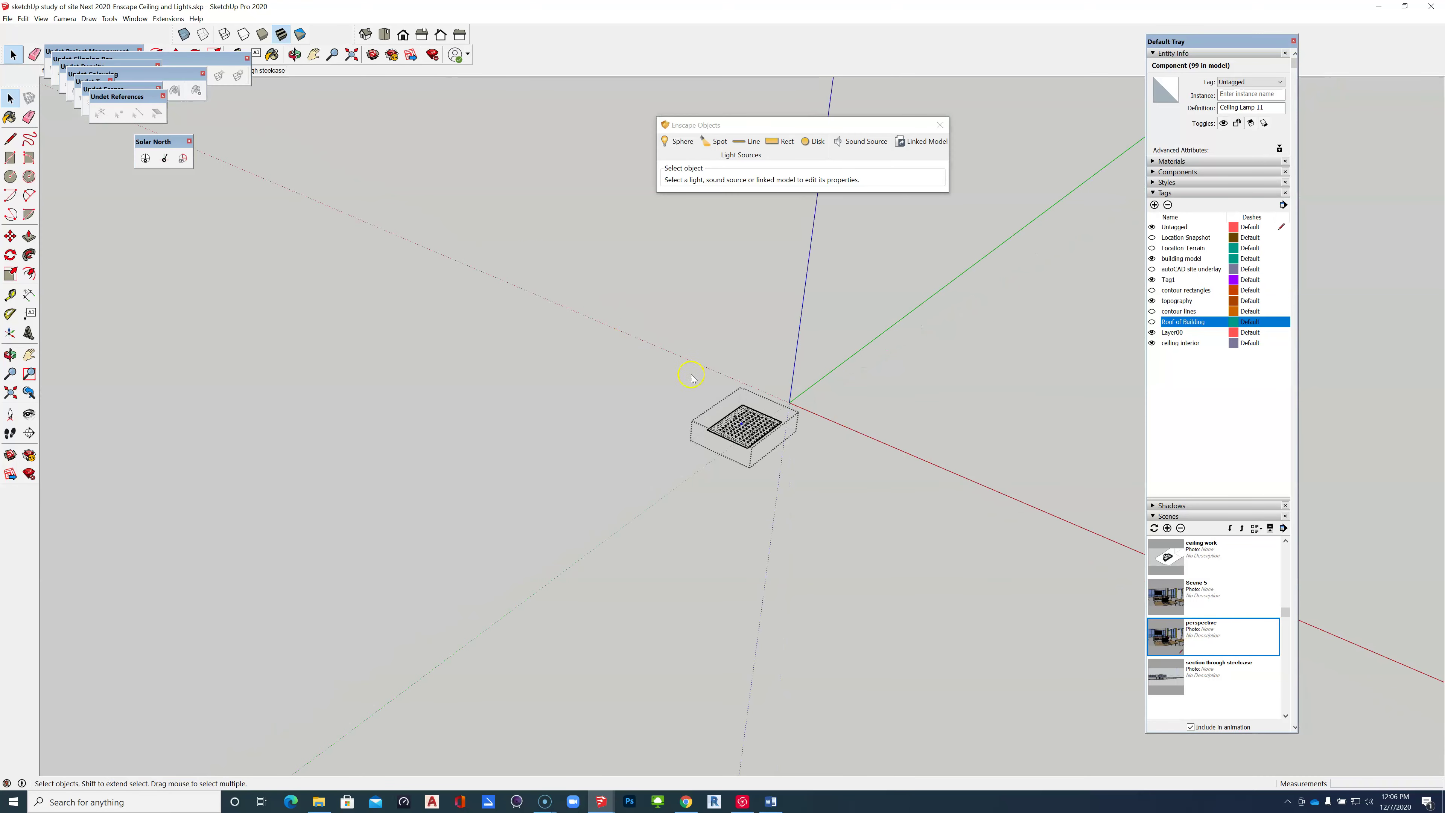
click(882, 346)
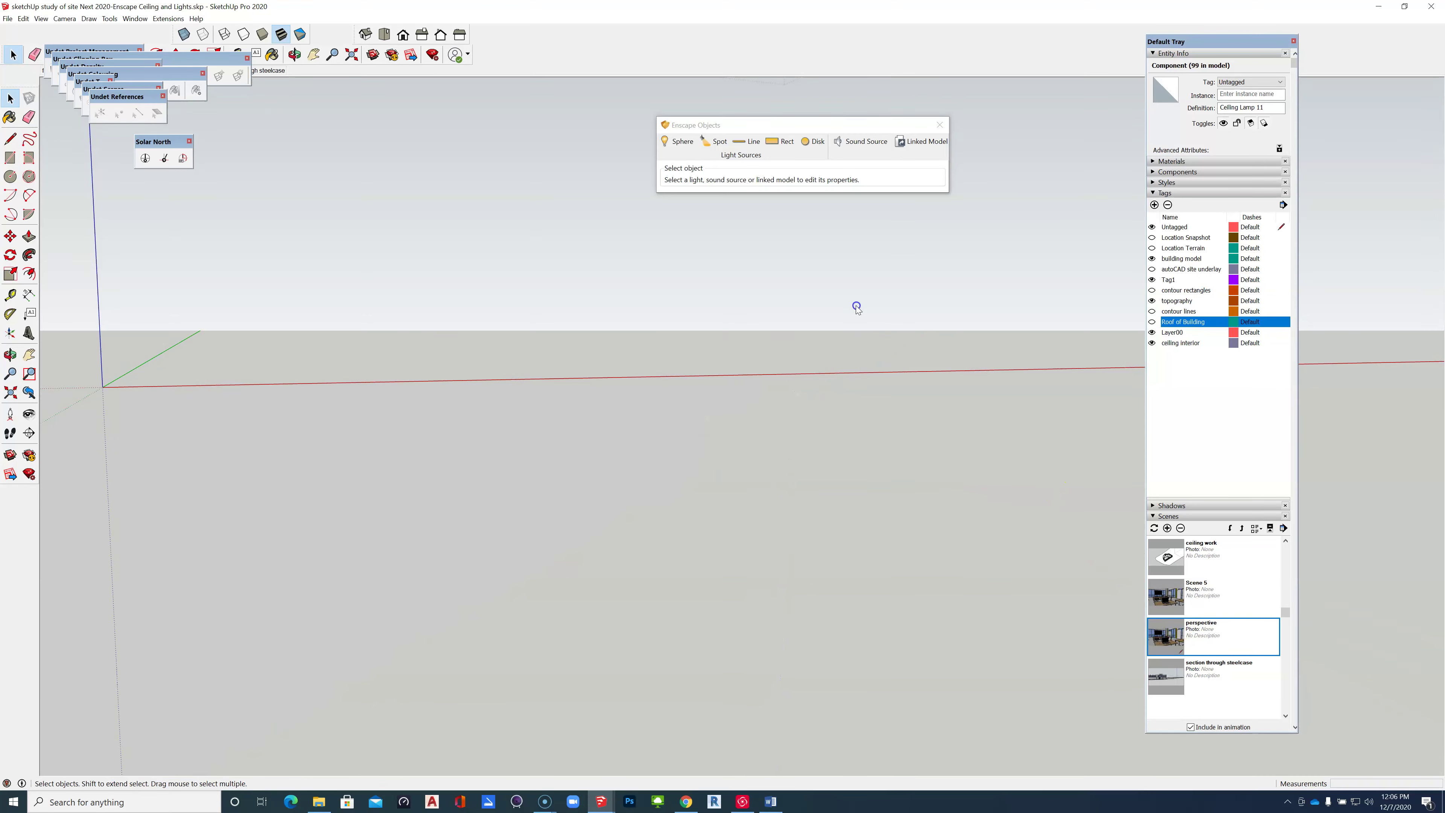
right_click(855, 307)
click(885, 313)
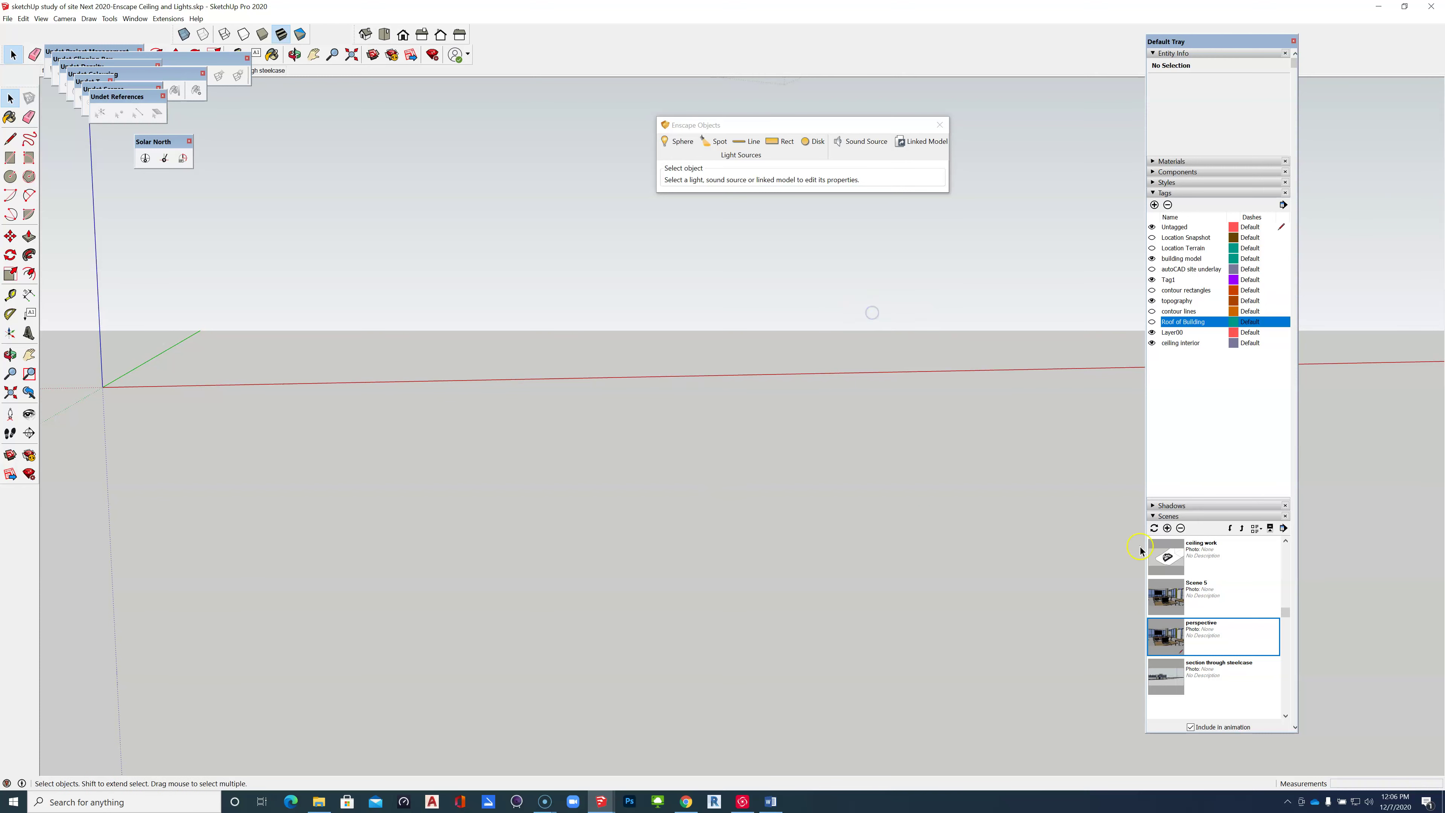
double_click(1195, 637)
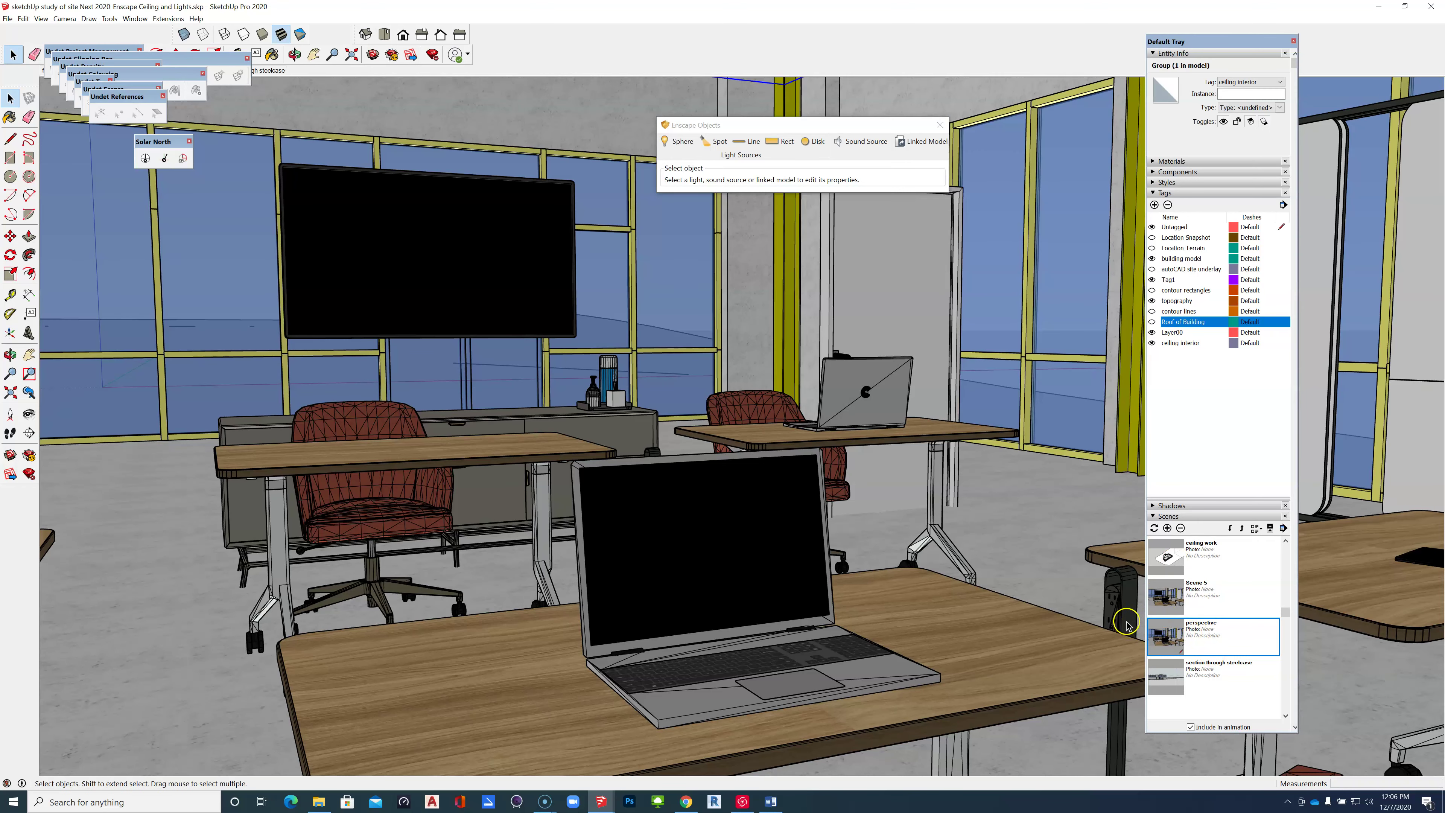
Launch the Enscape live render from Extensions > Enscape > Start Enscape.
click(167, 19)
mouse_move(187, 43)
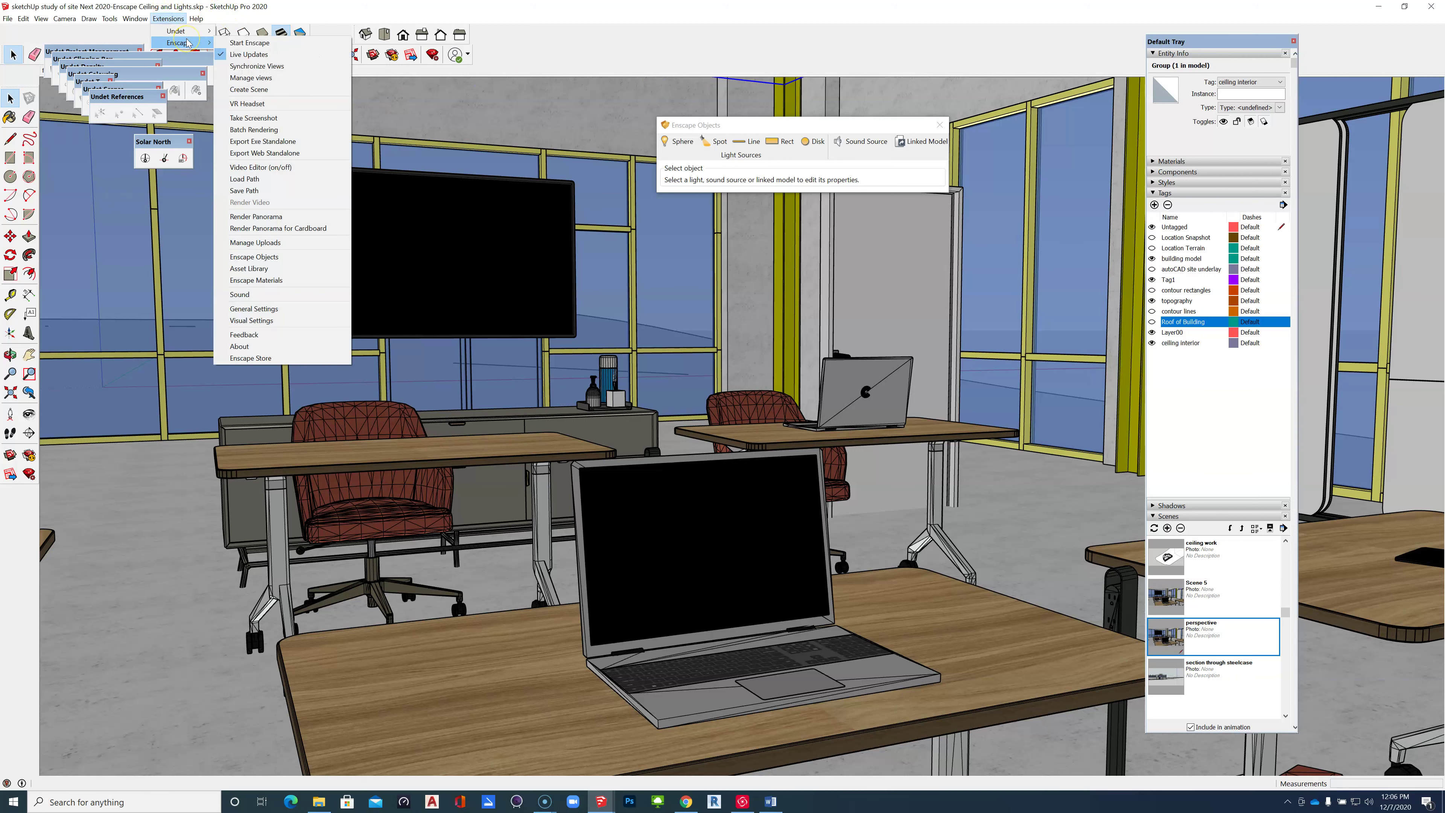
click(264, 43)
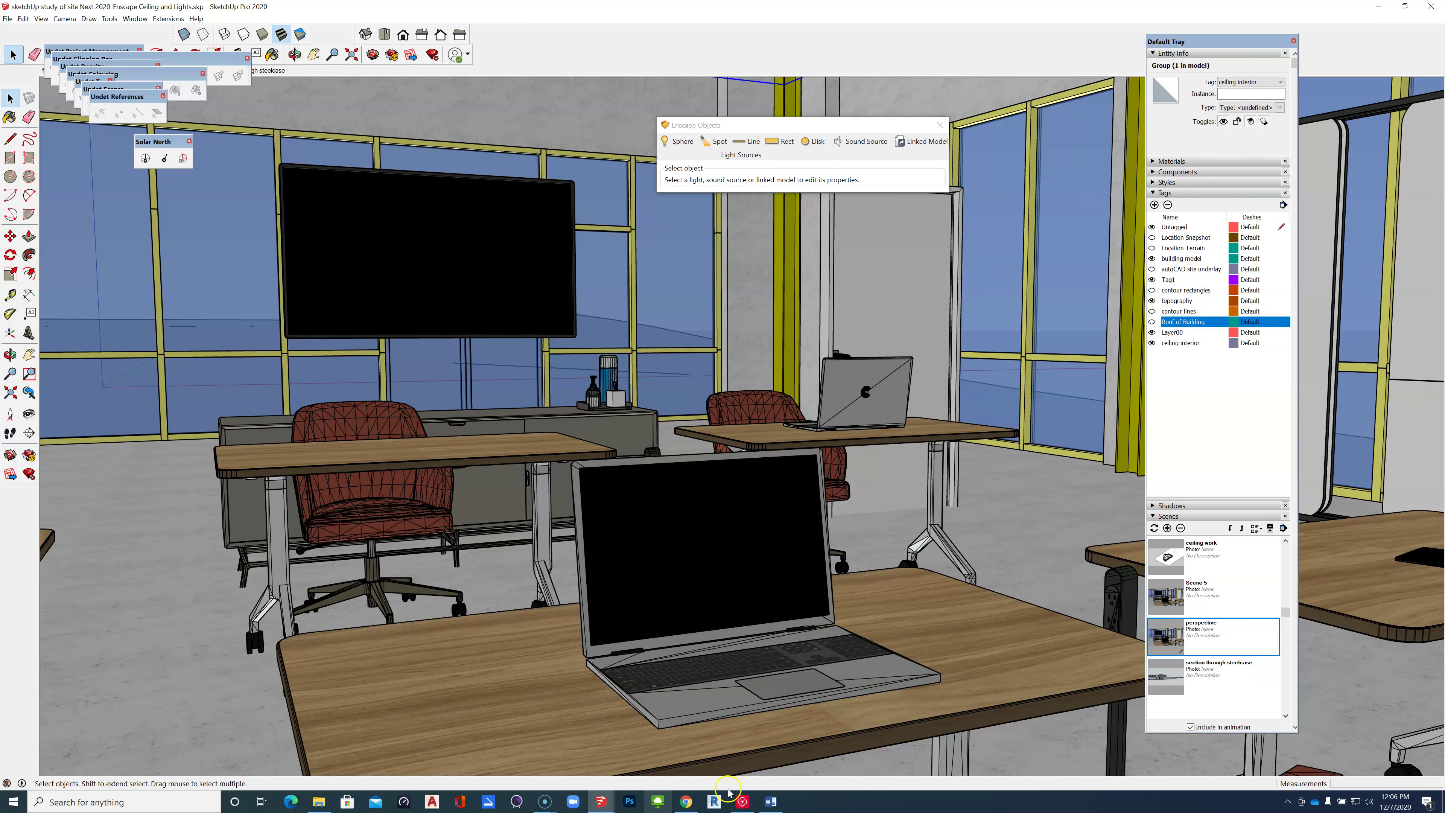
Bring the Enscape render forward, move and enlarge its window for review, then close it.
mouse_move(600, 802)
click(787, 761)
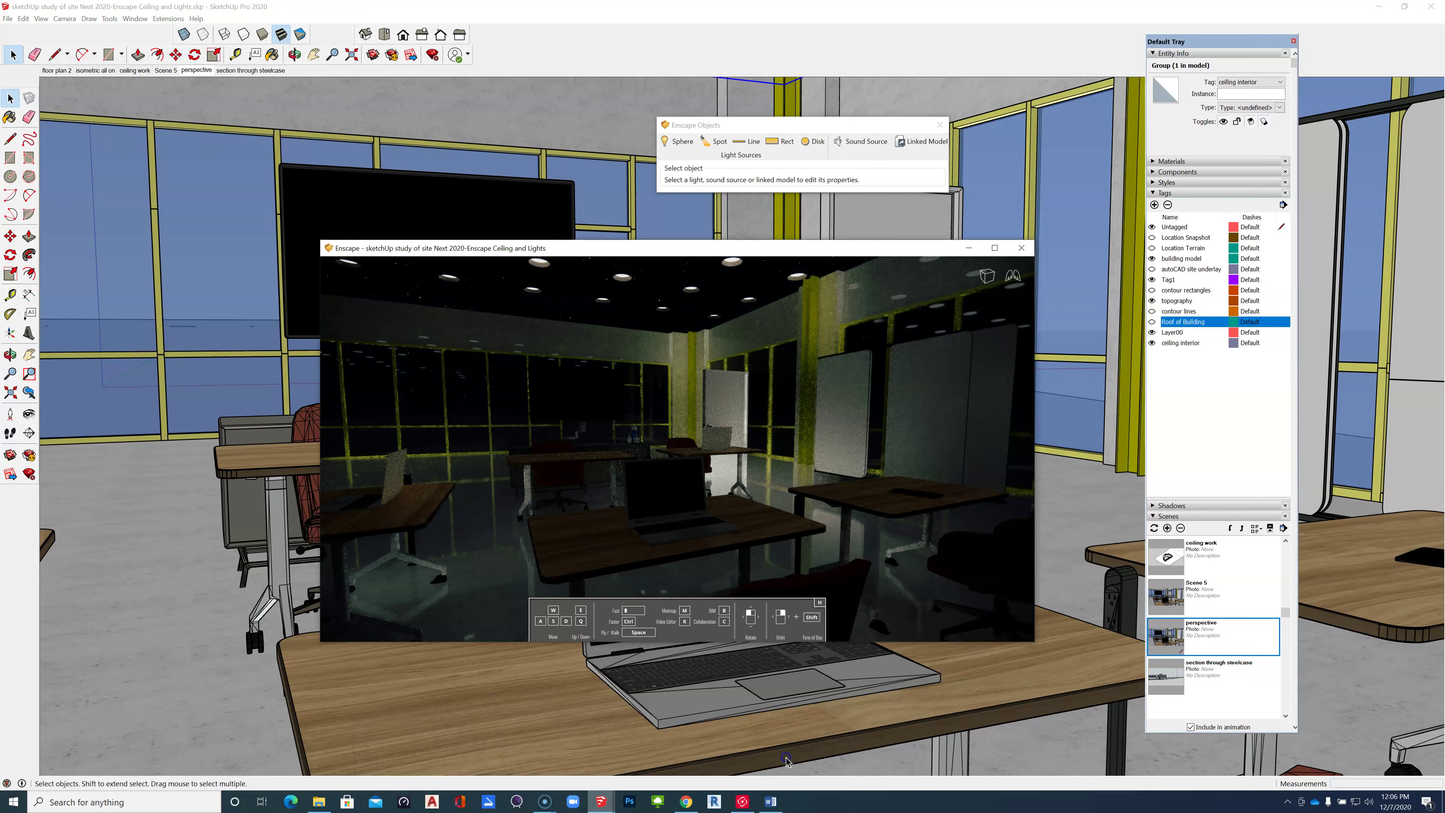
scroll(589, 468, up, 2)
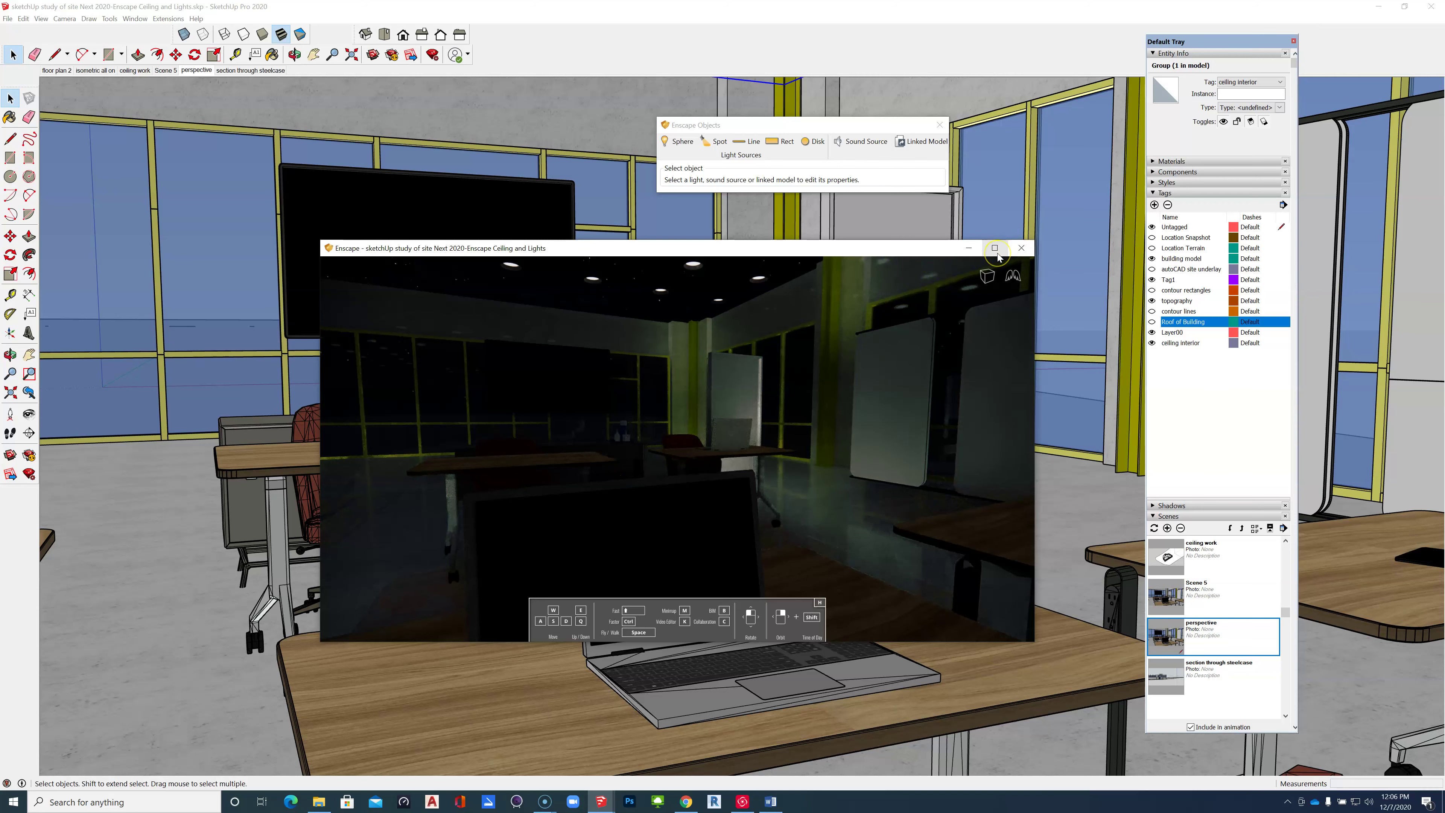
drag(846, 248, 763, 67)
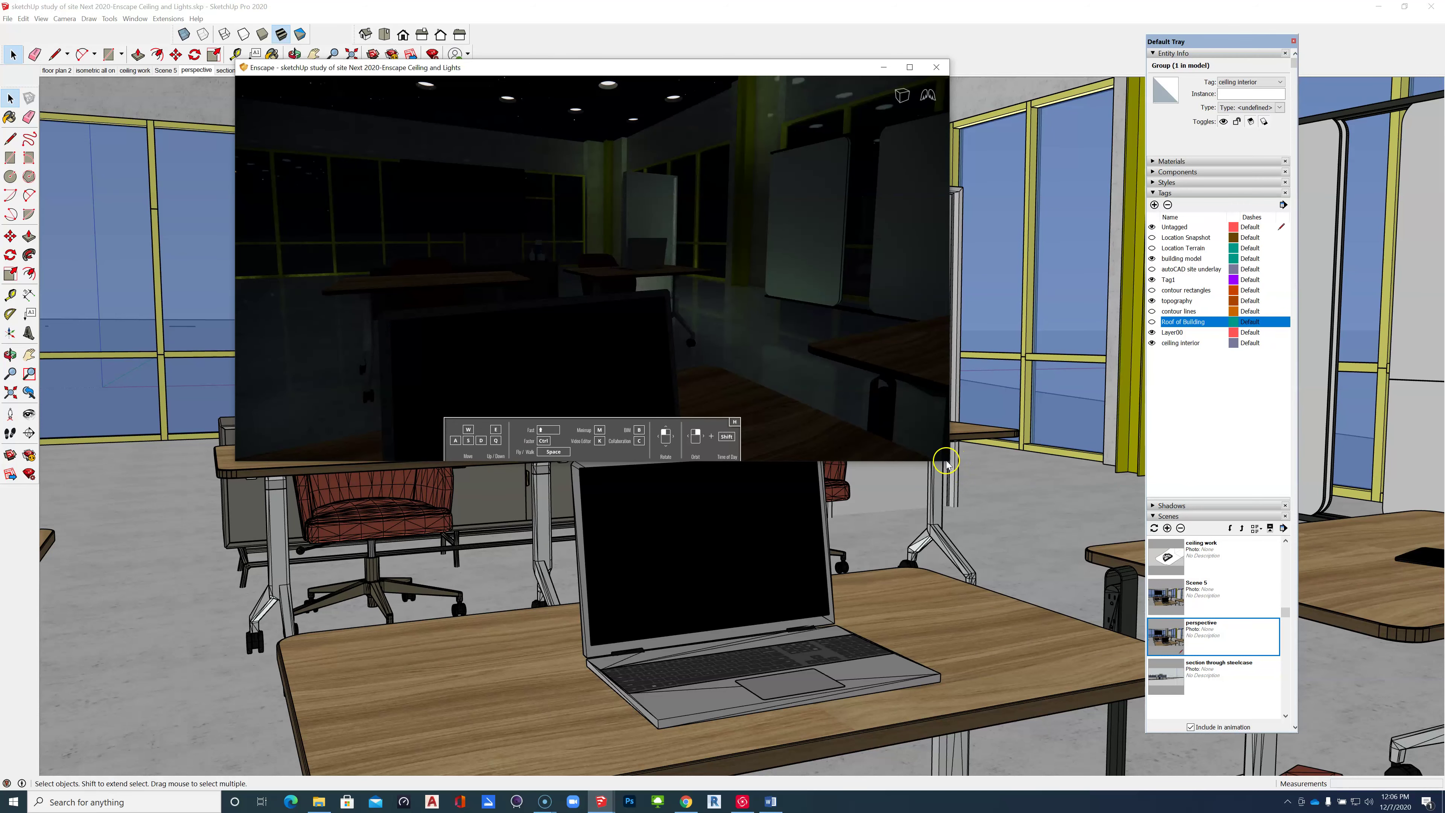
drag(949, 462, 1269, 687)
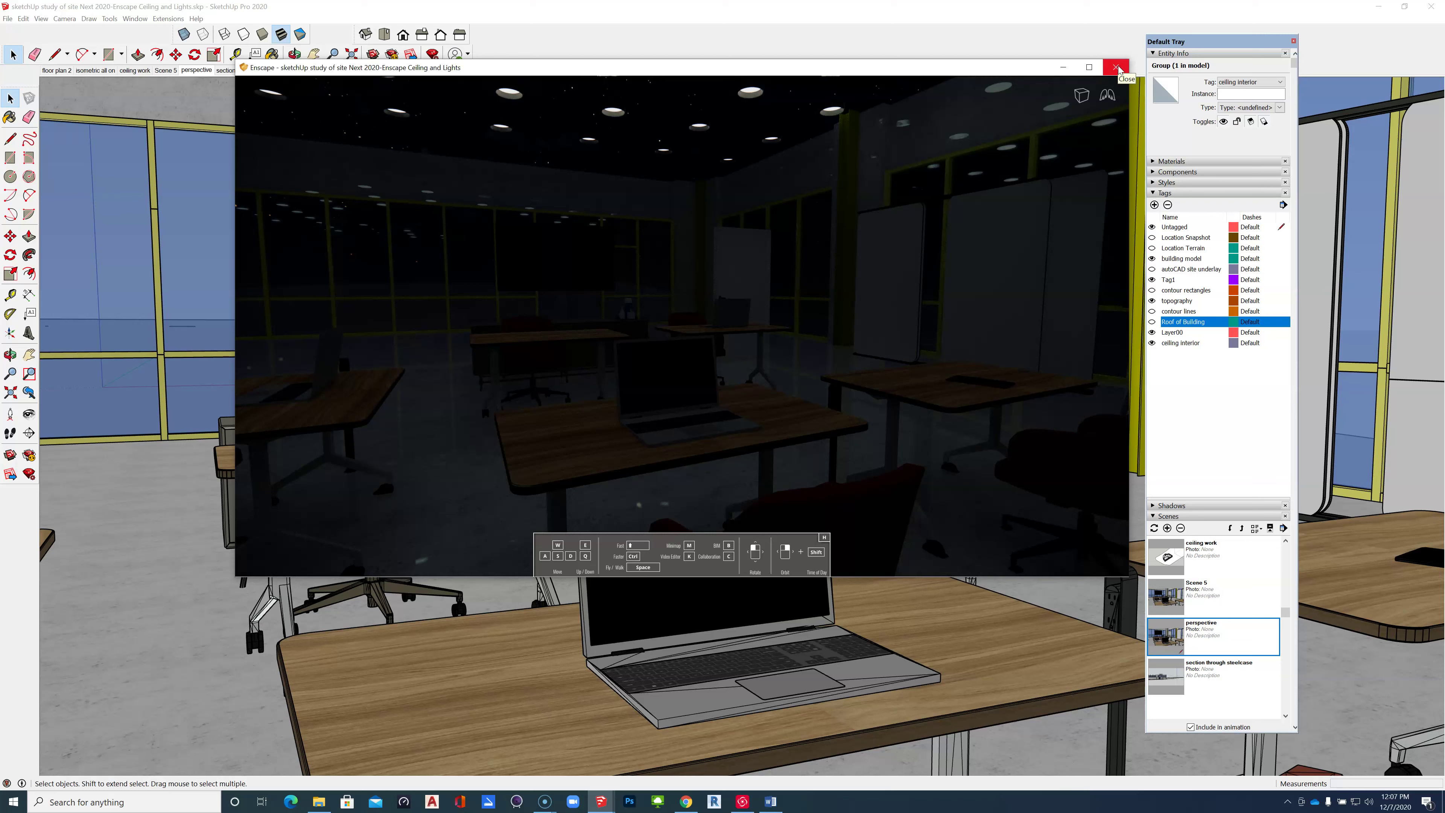
click(1117, 67)
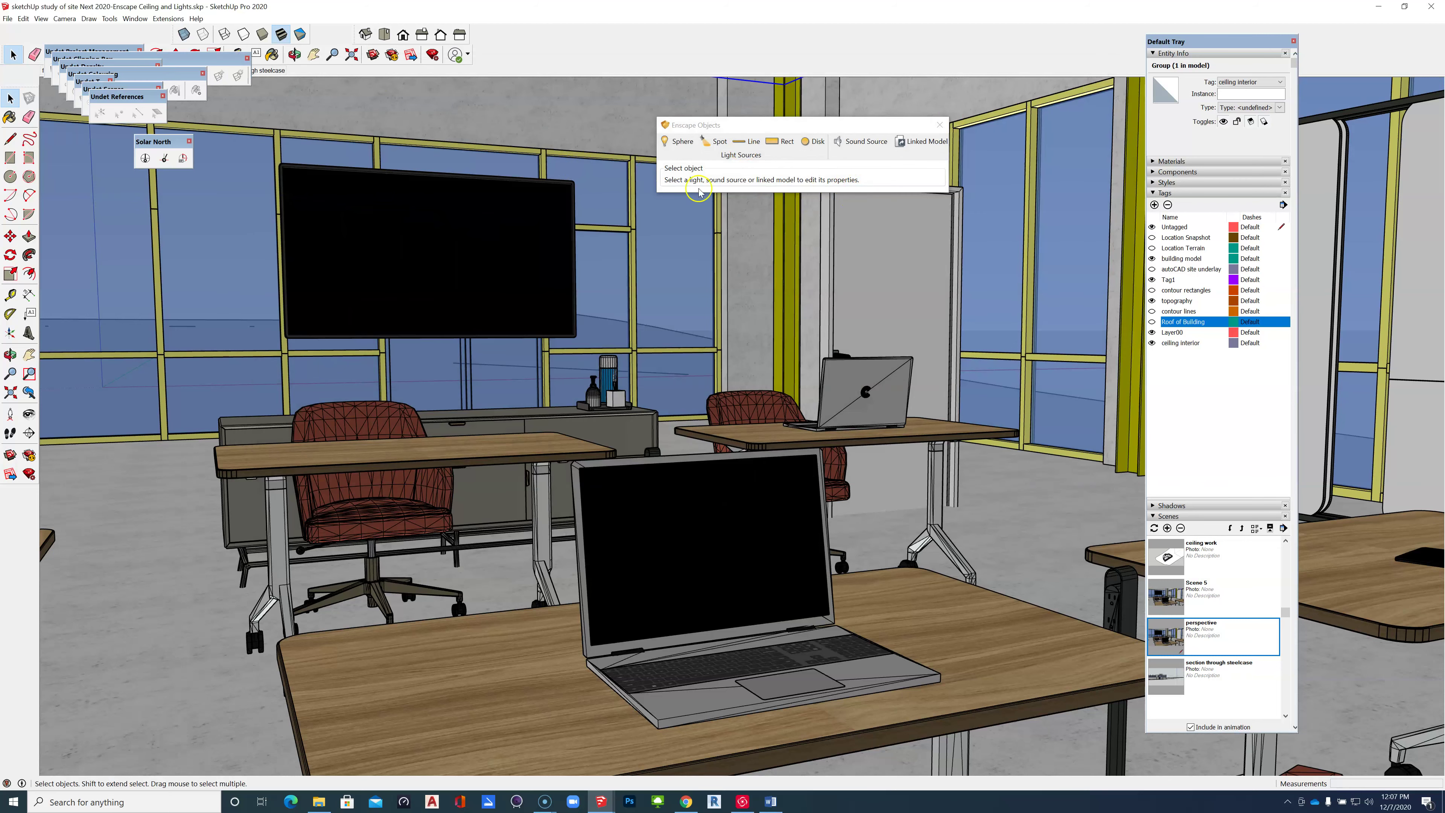
Start Enscape from the Extensions menu and let its live render window finish loading.
click(168, 19)
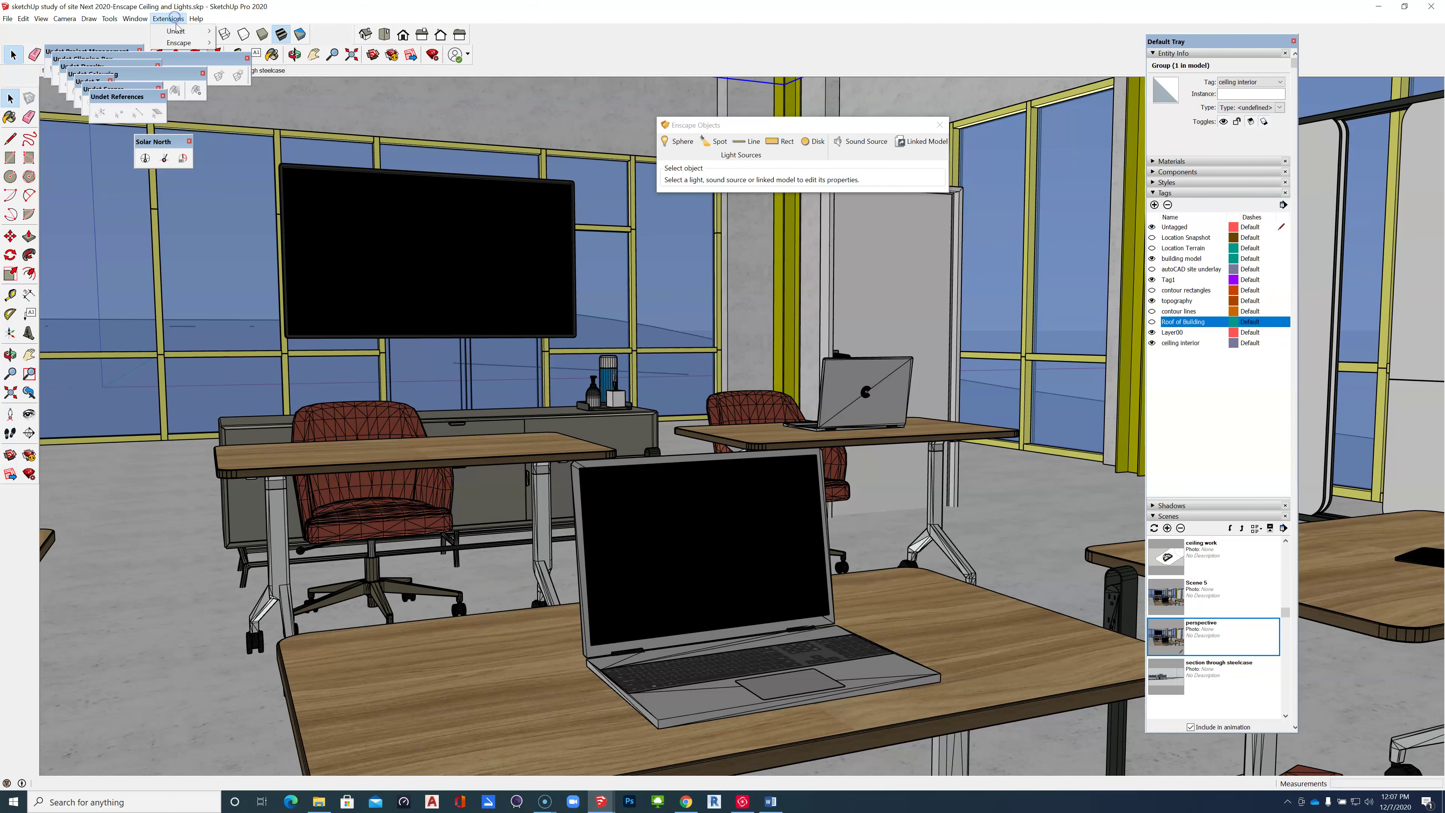
mouse_move(178, 43)
click(282, 41)
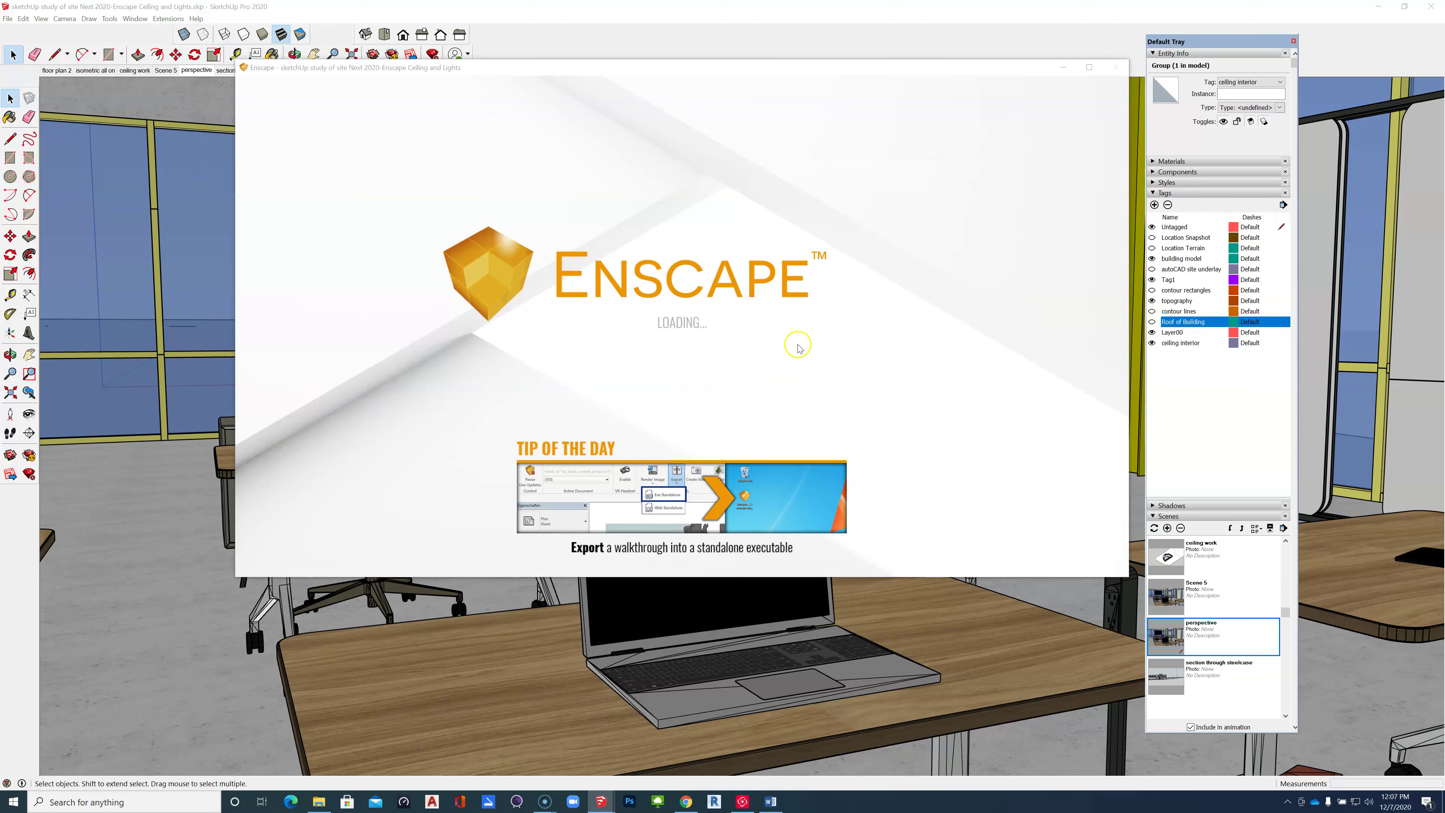
click(817, 337)
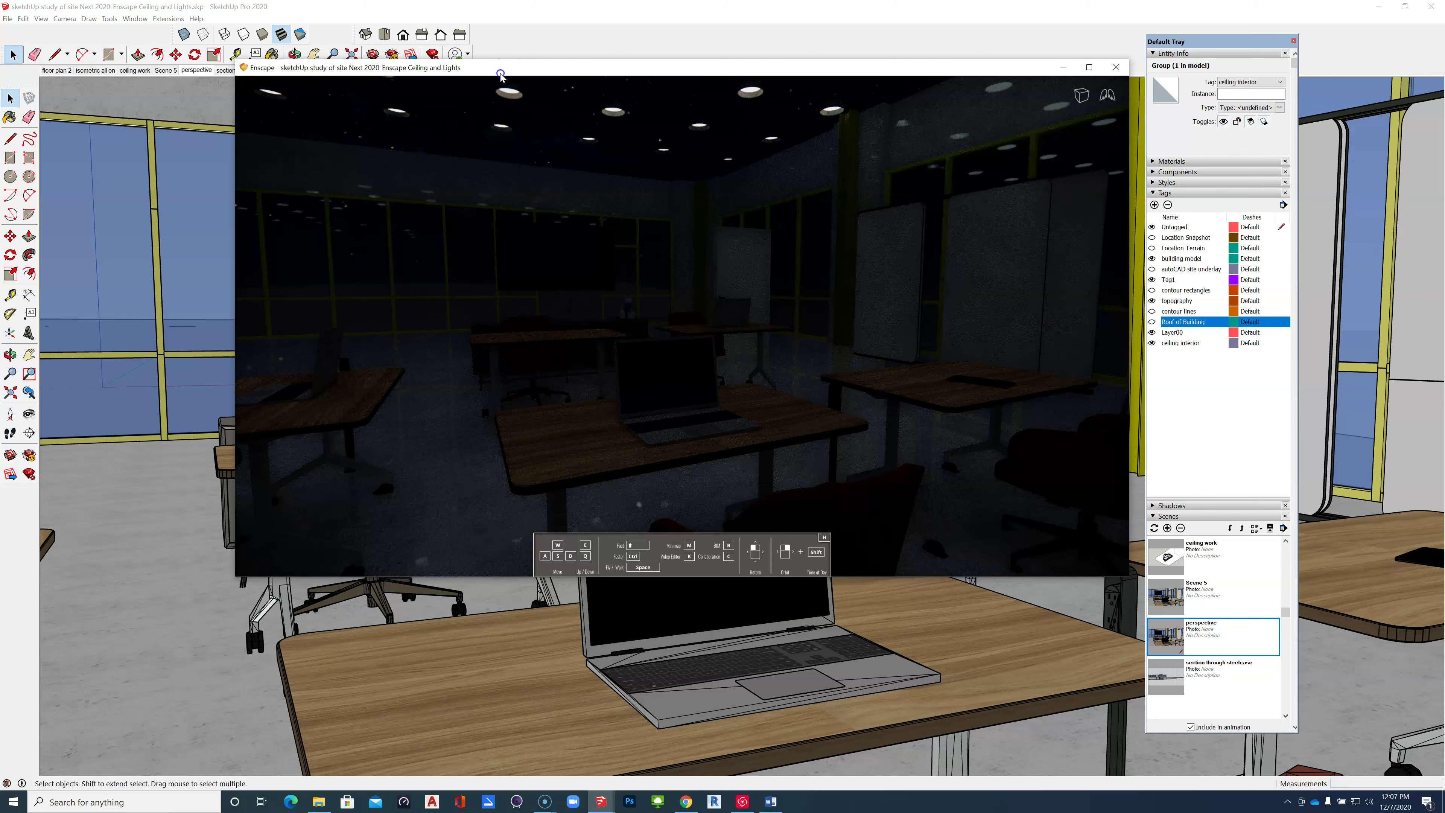
Move the Enscape render aside and restore SketchUp to a narrower window at the top left.
mouse_move(500, 70)
mouse_down()
mouse_move(651, 152)
mouse_move(781, 264)
mouse_up()
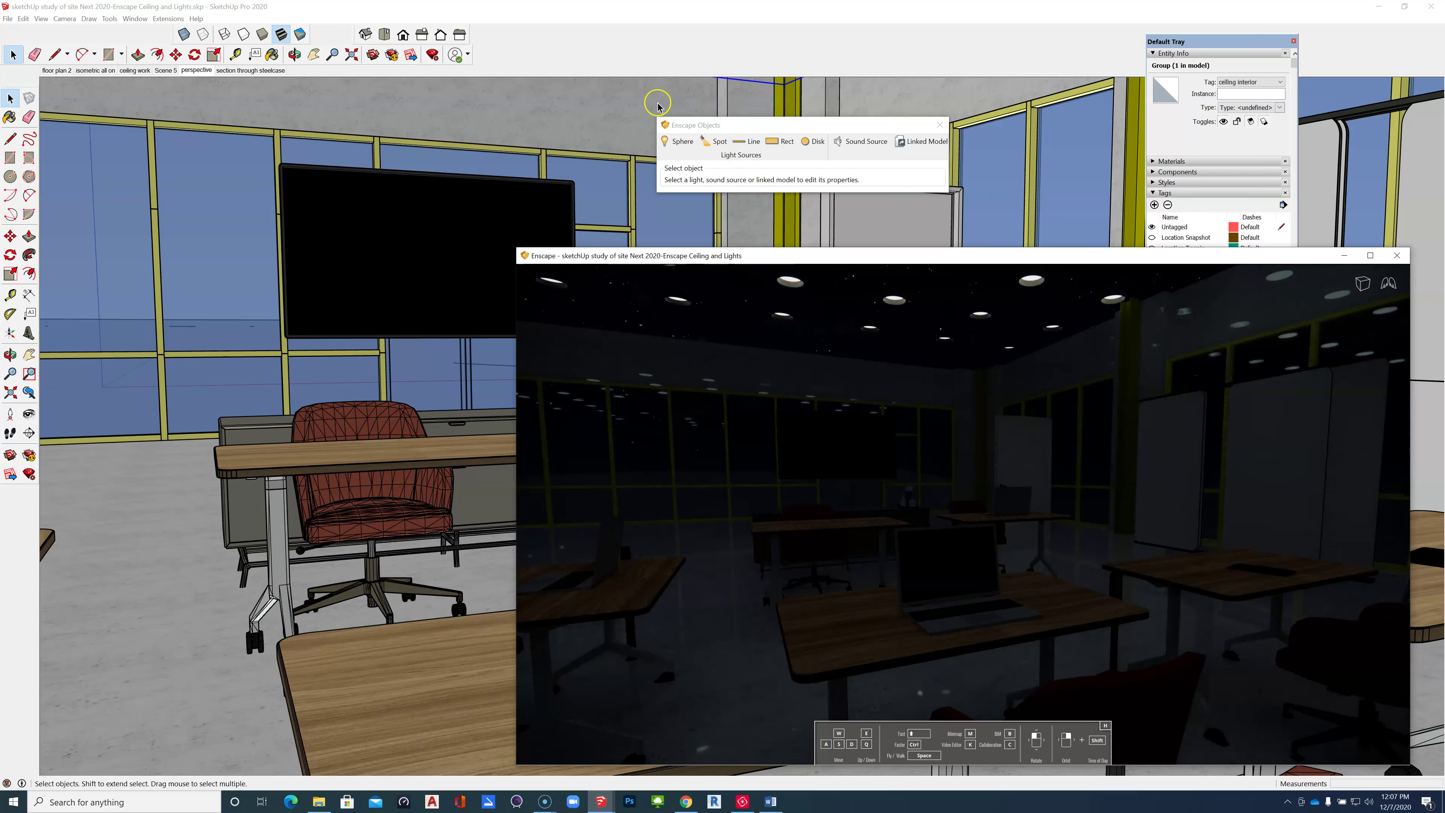
click(521, 139)
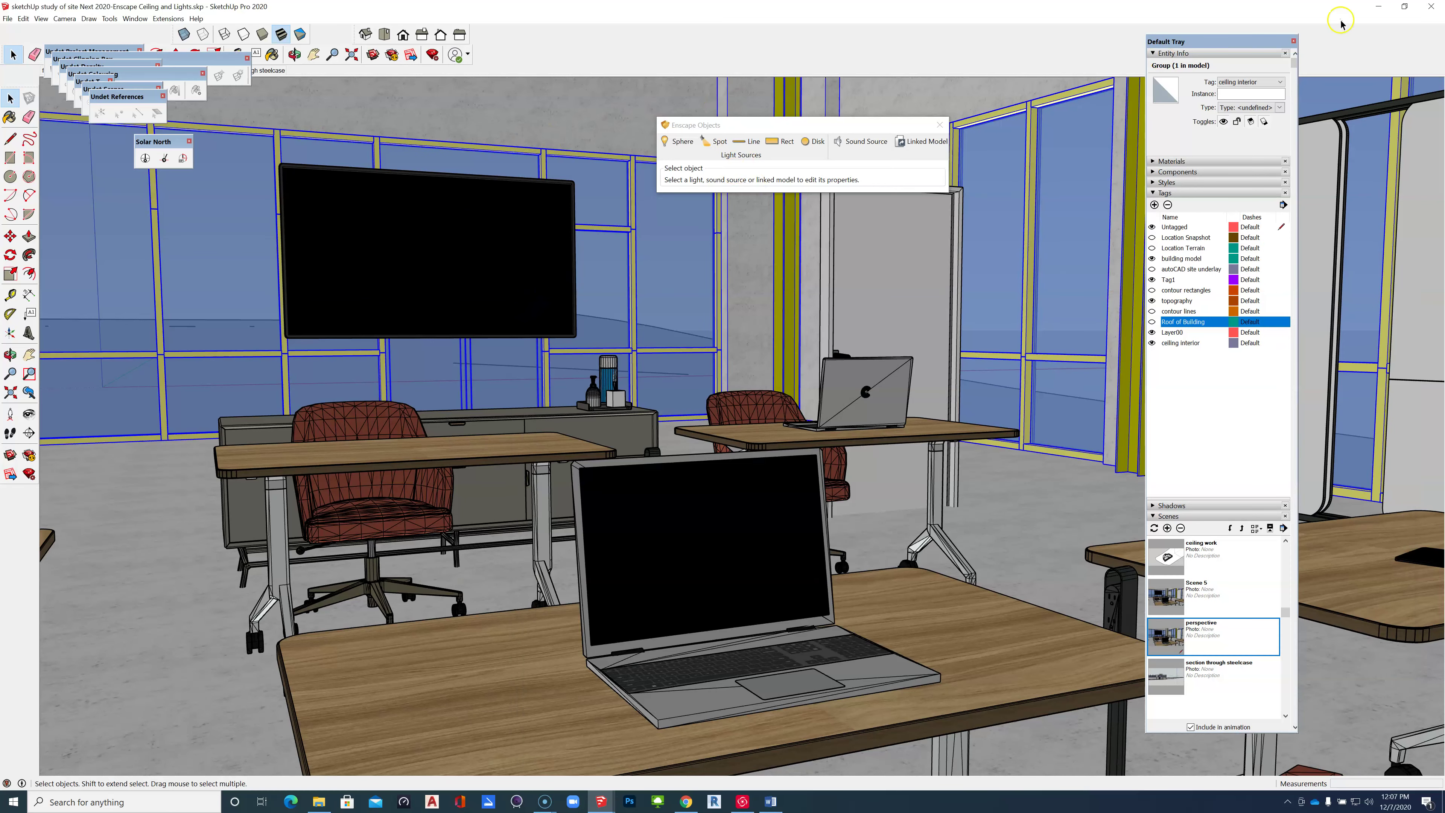
click(1405, 6)
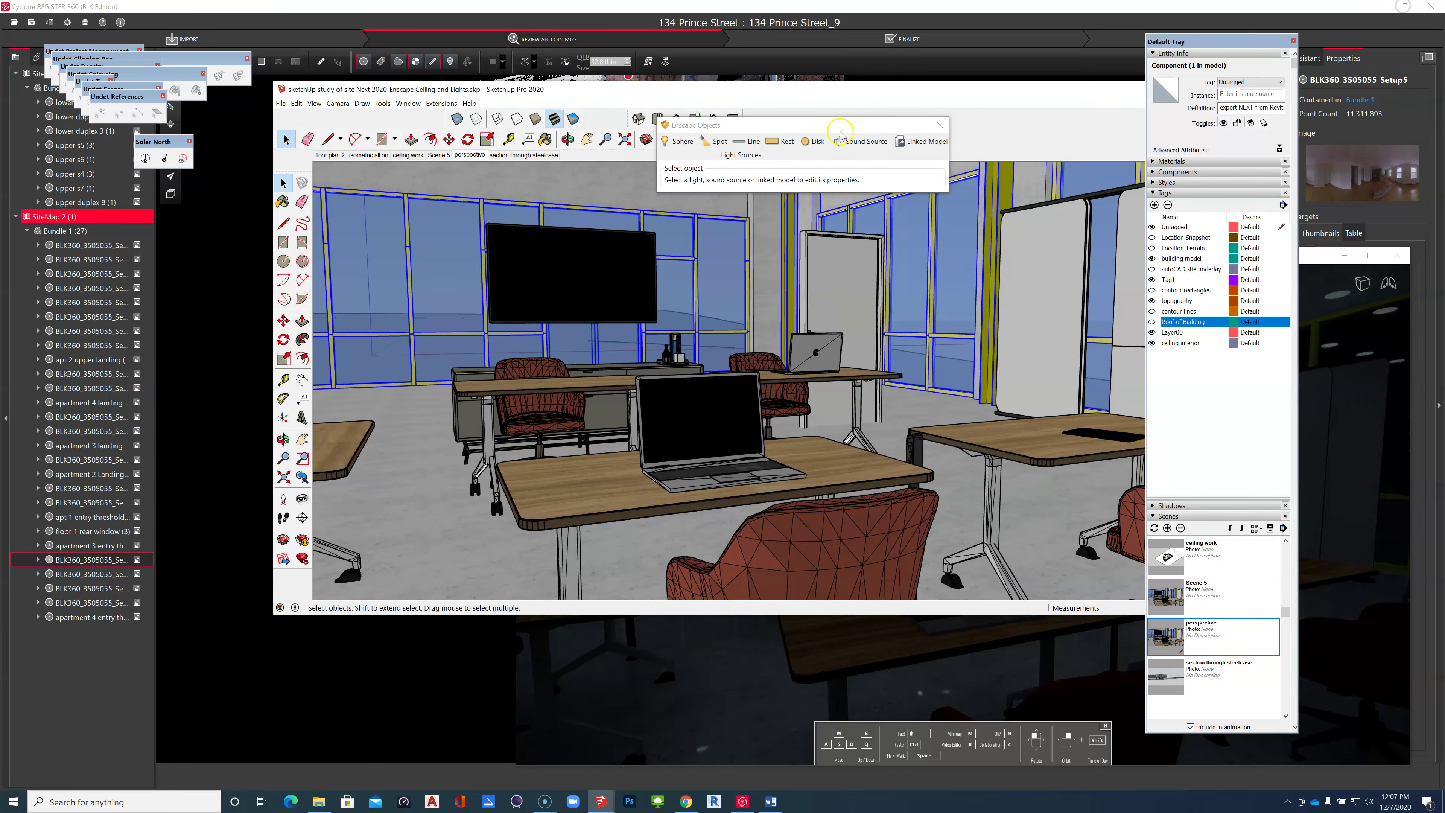
mouse_move(830, 95)
mouse_down()
mouse_move(598, 59)
mouse_move(579, 28)
mouse_up()
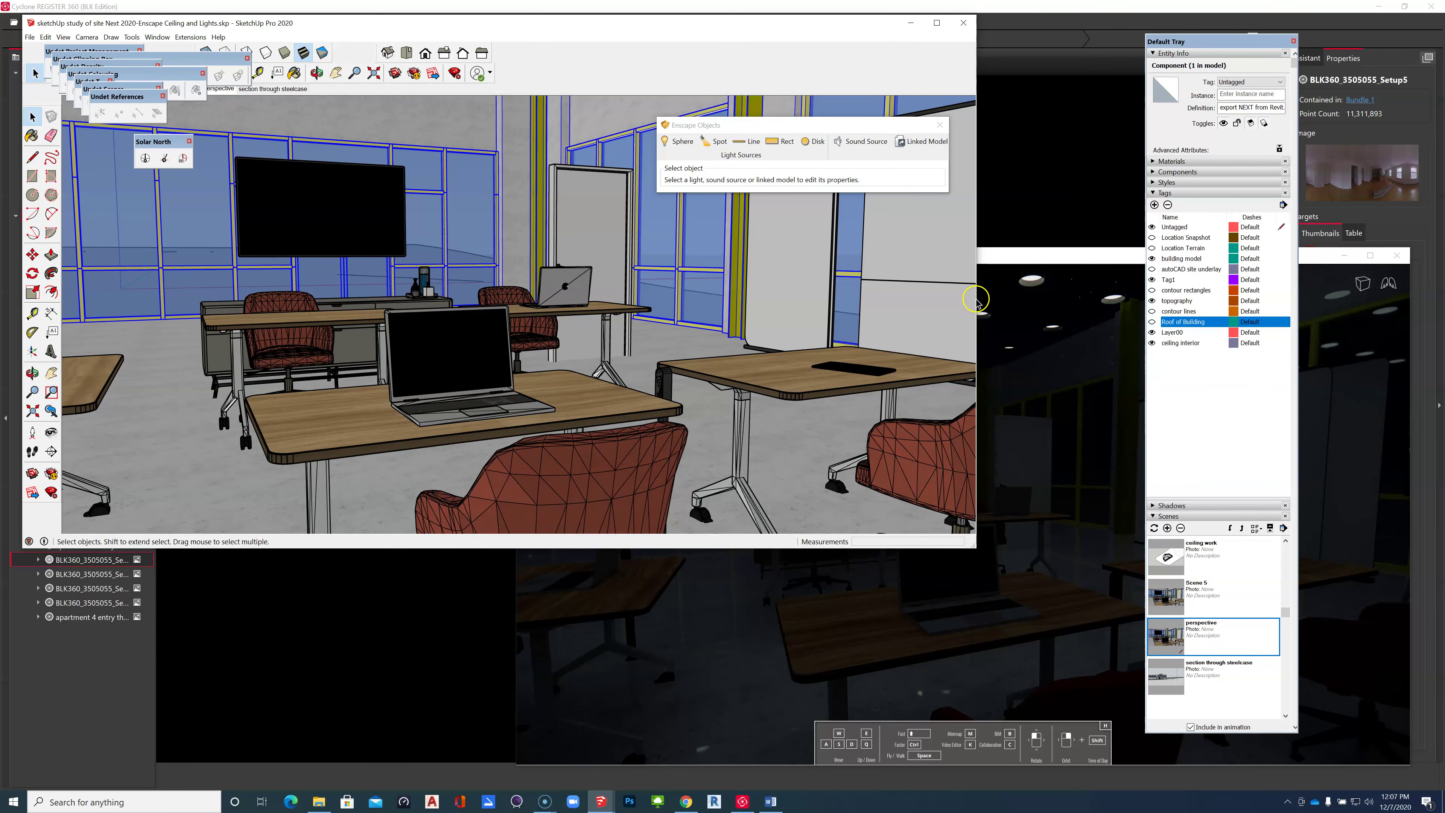
drag(976, 300, 784, 319)
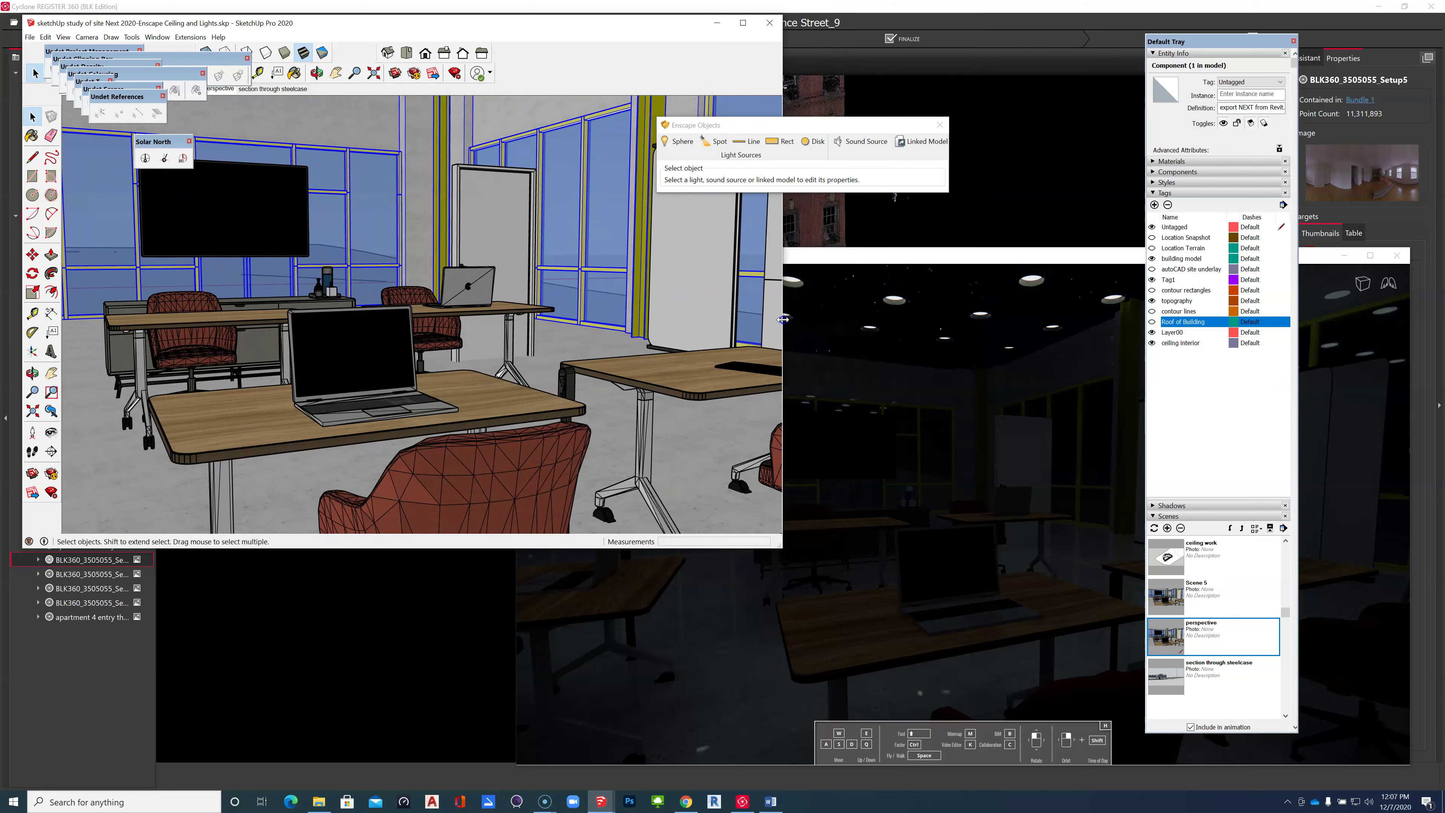
Position the Enscape render beside SketchUp and bring SketchUp back to the front.
drag(1070, 256, 1128, 250)
click(498, 283)
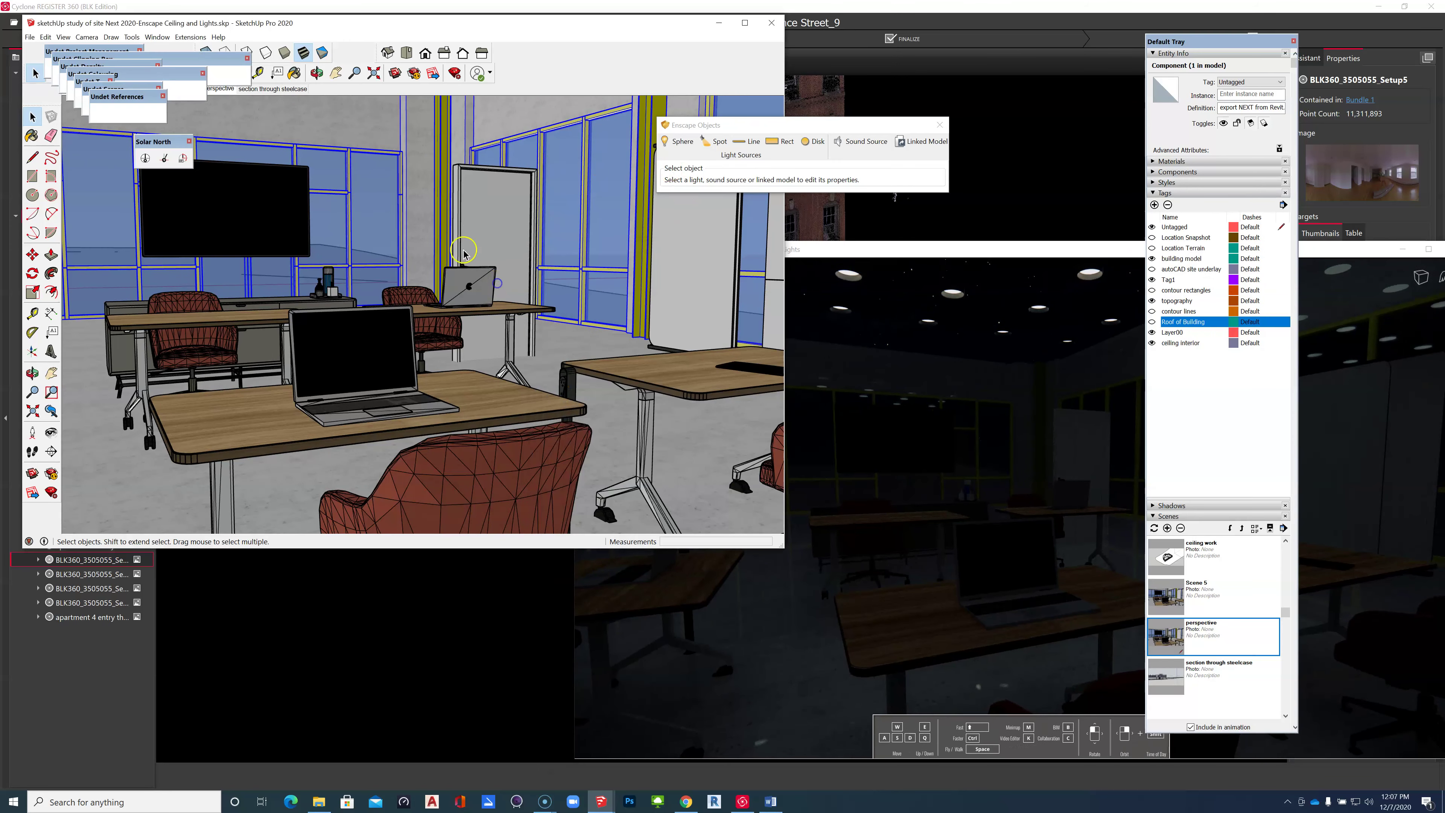
scroll(422, 219, down, 2)
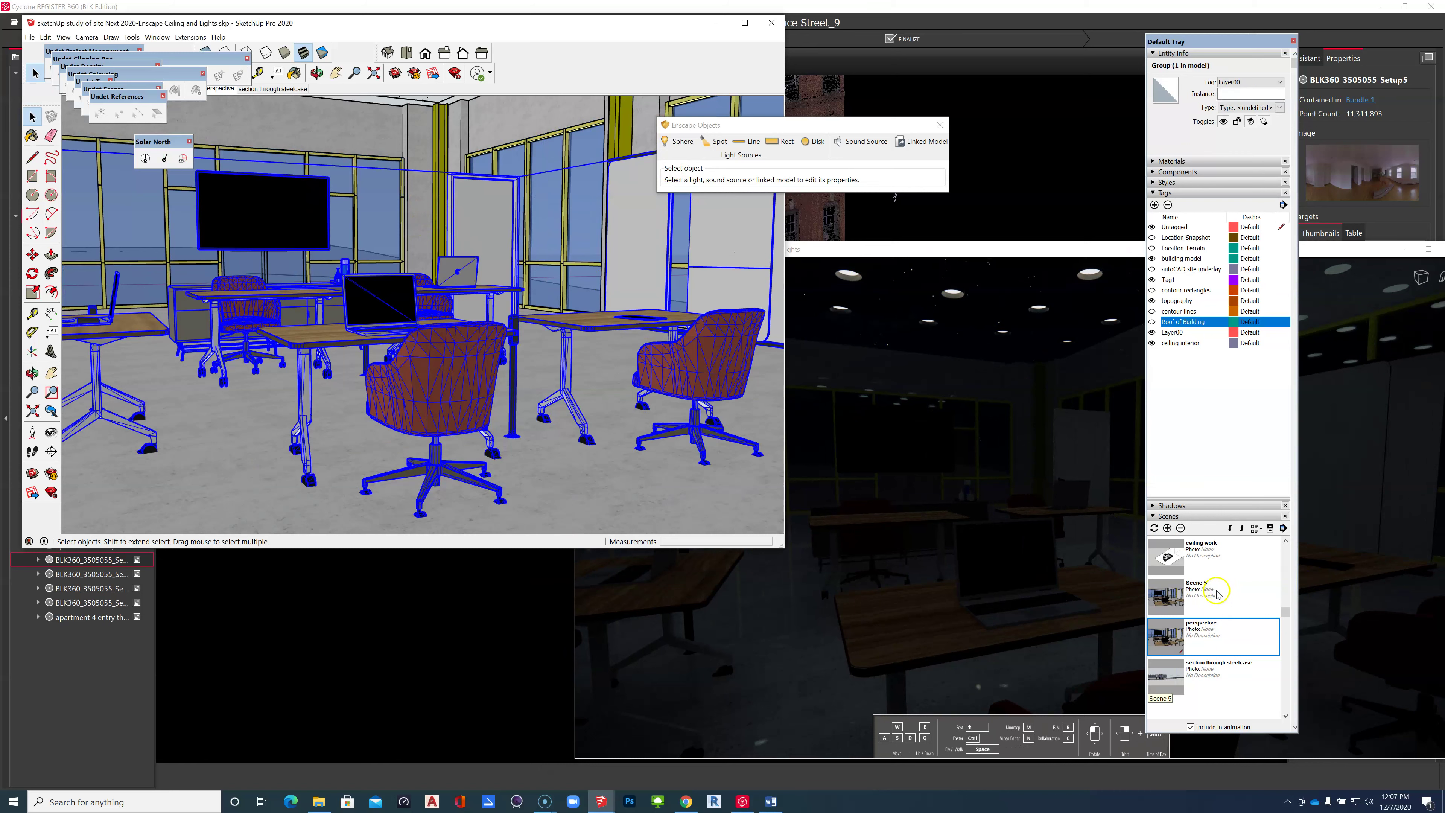
Switch to the 'ceiling work' scene and zoom in on the ceiling.
click(1173, 560)
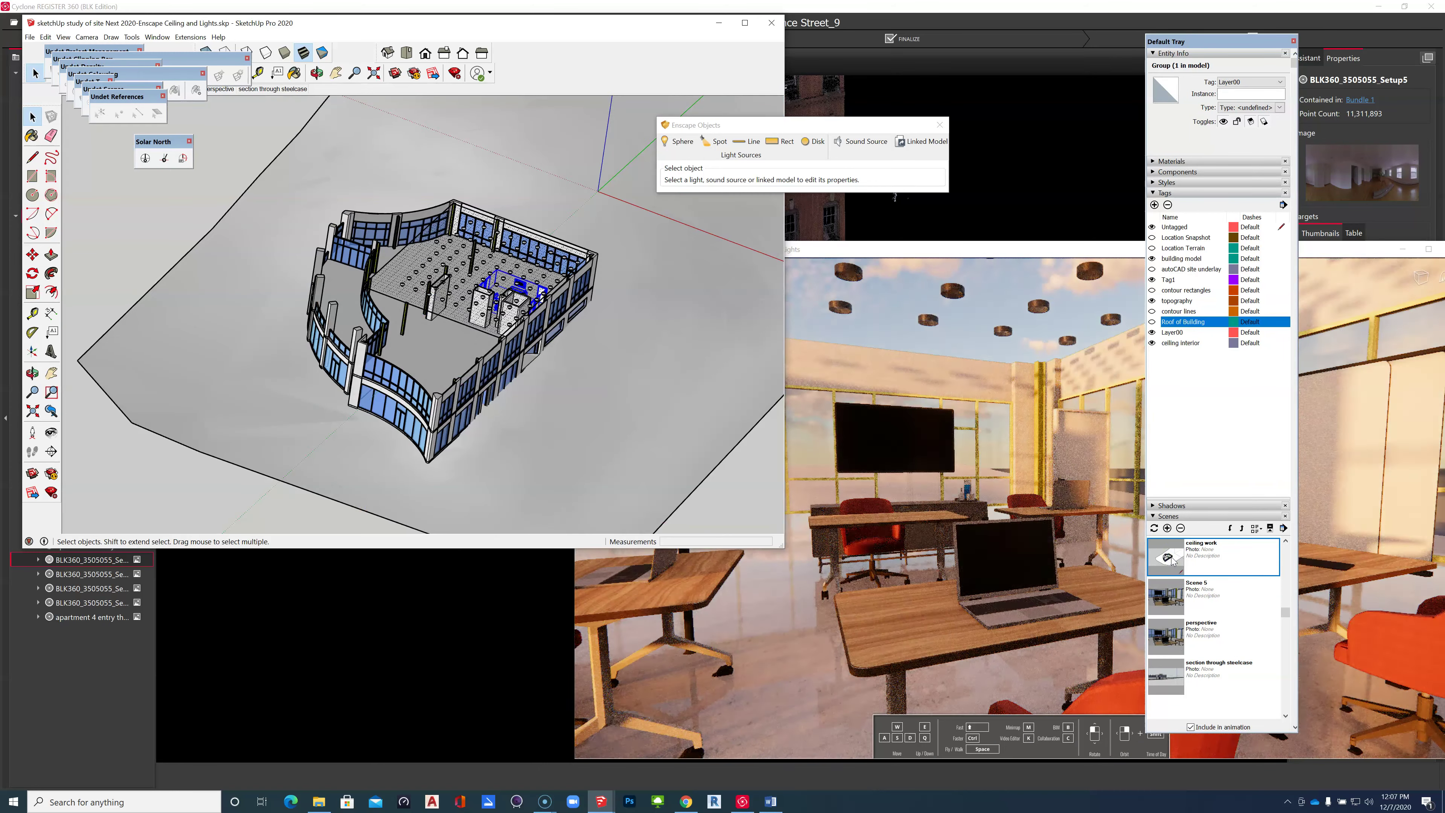
click(1165, 555)
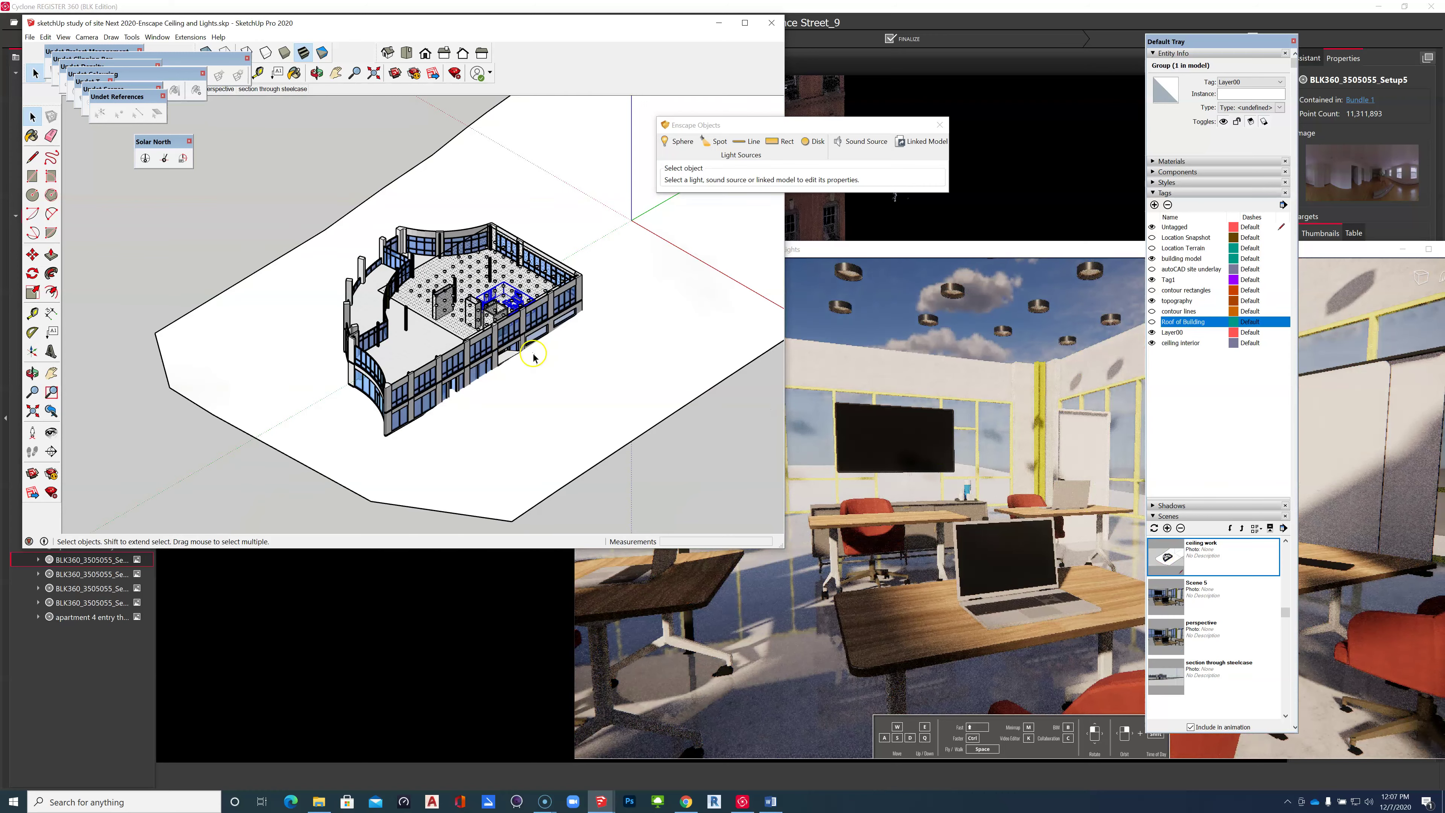
click(407, 350)
scroll(475, 276, up, 4)
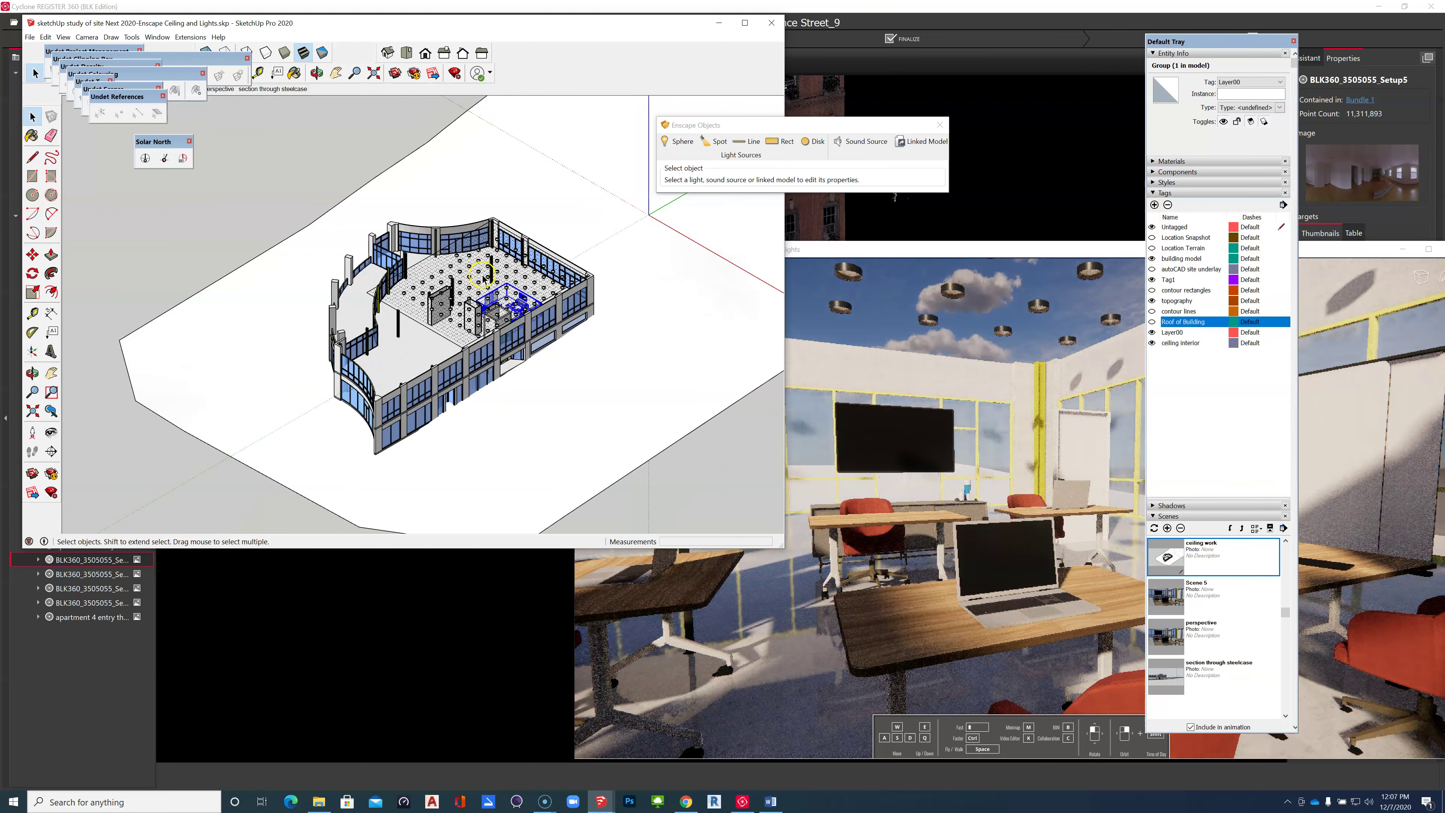
scroll(495, 286, up, 3)
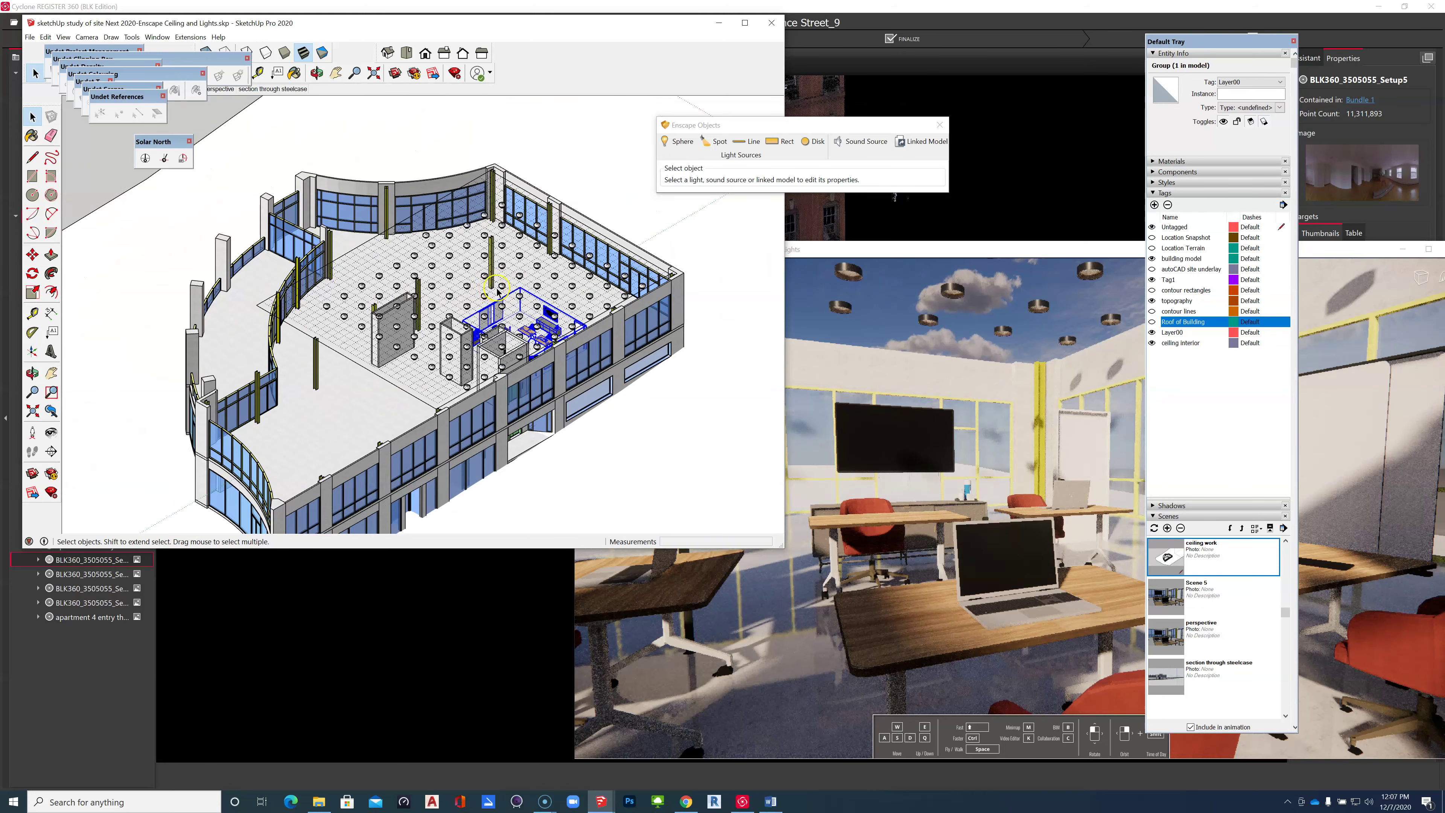
Open the ceiling-light group, then one ceiling lamp inside it, for editing.
click(485, 278)
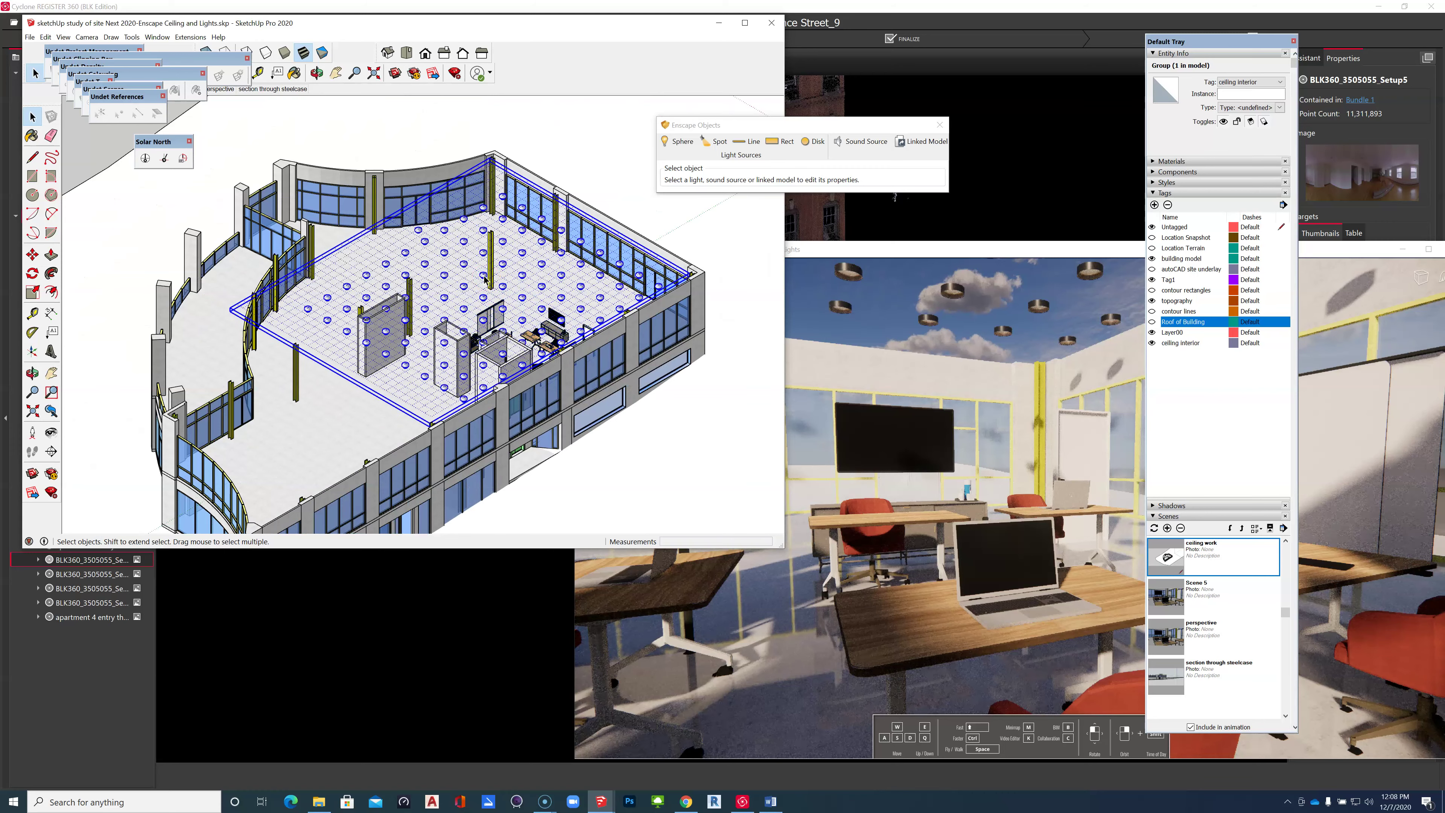
scroll(485, 277, up, 3)
scroll(485, 277, up, 3)
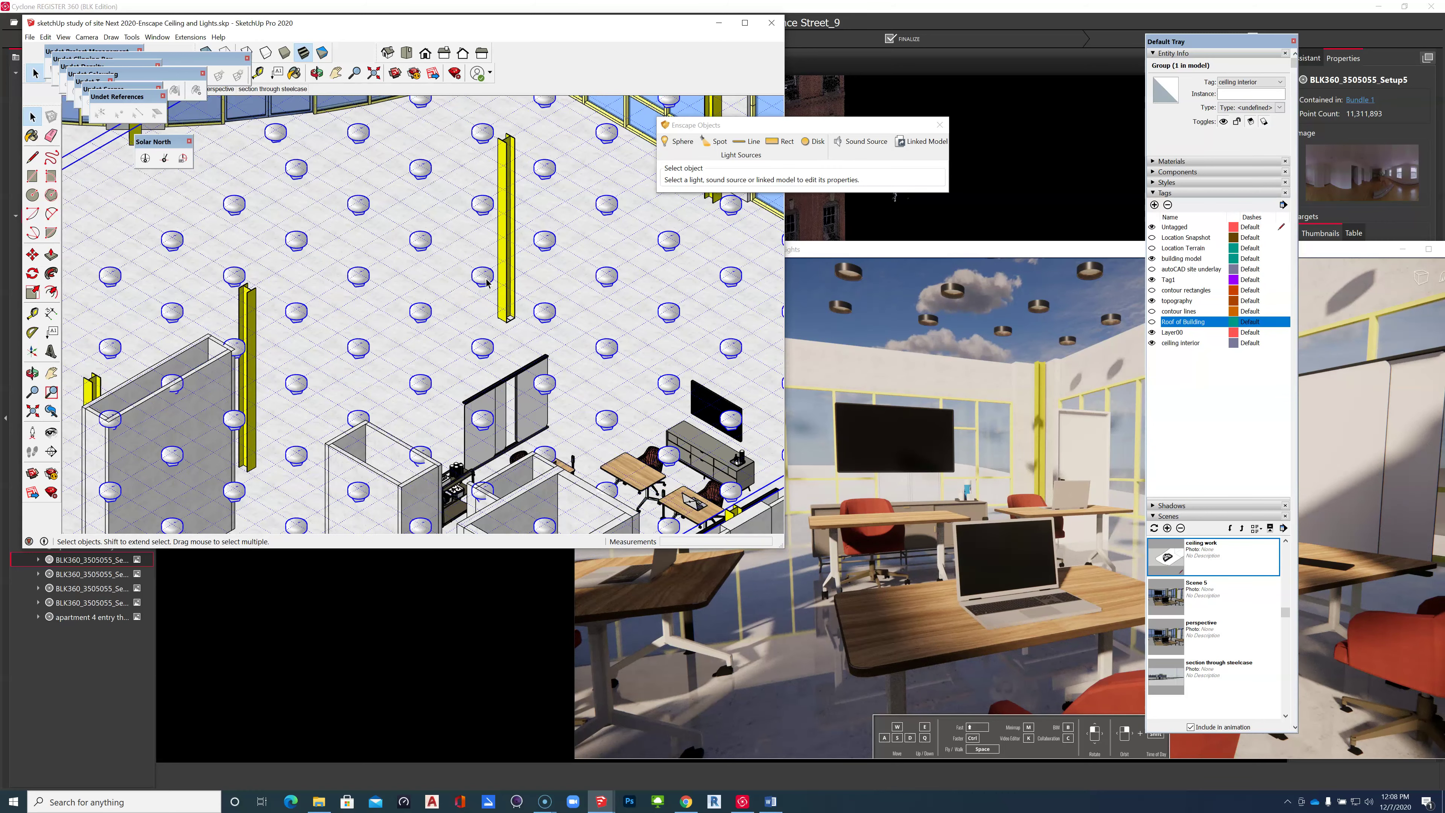
double_click(486, 281)
click(486, 281)
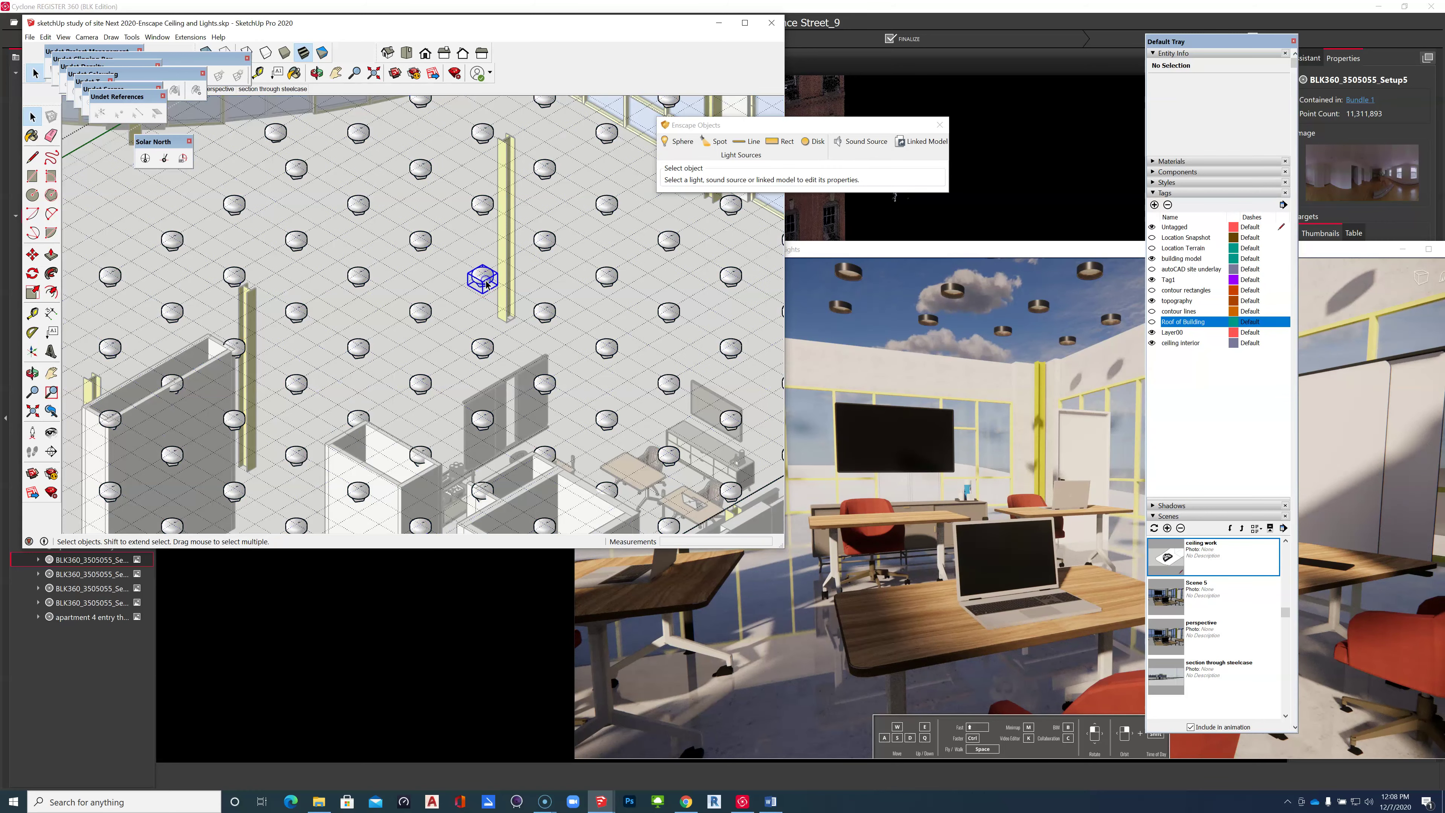
double_click(484, 282)
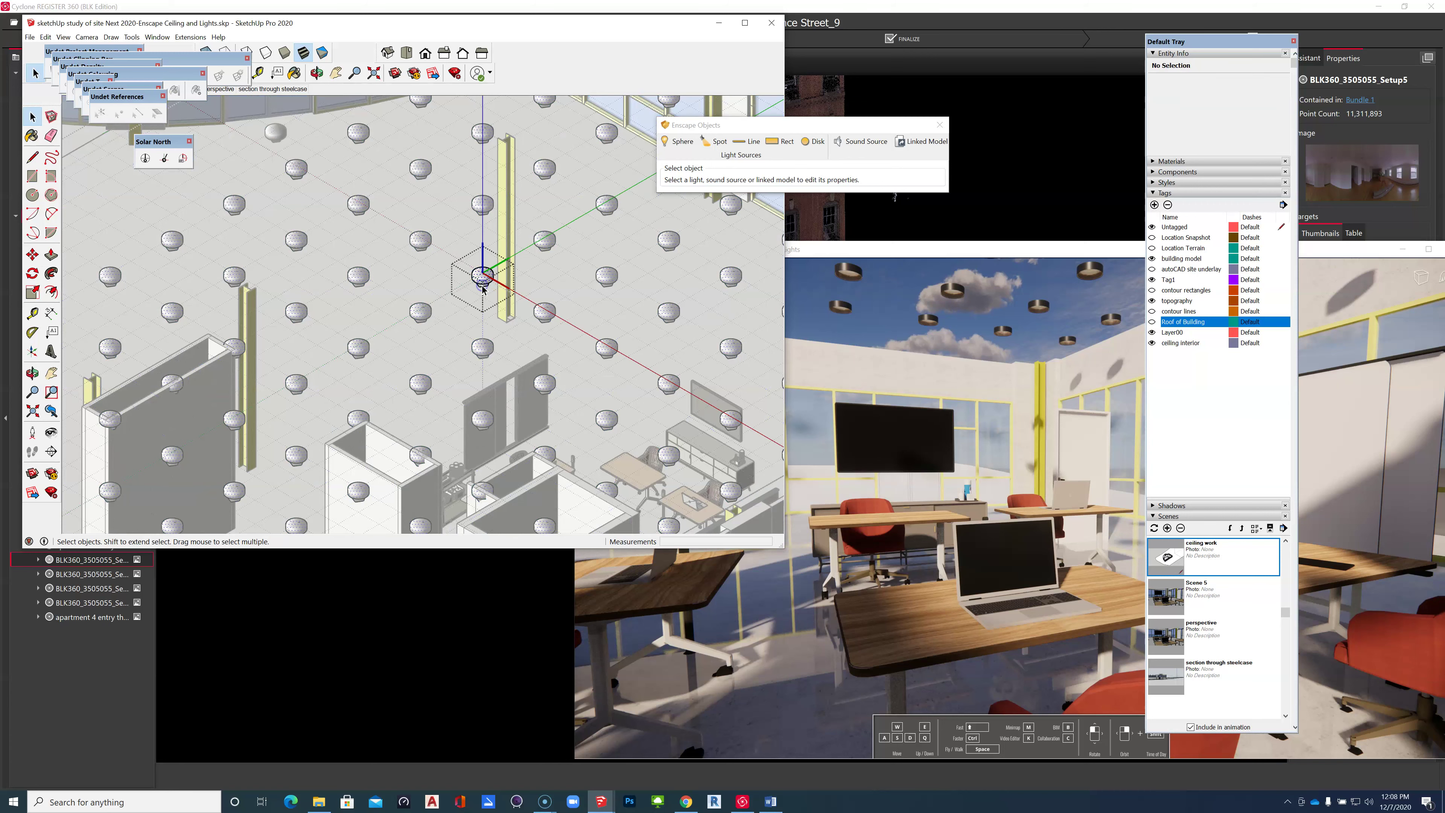
click(483, 290)
scroll(480, 289, up, 2)
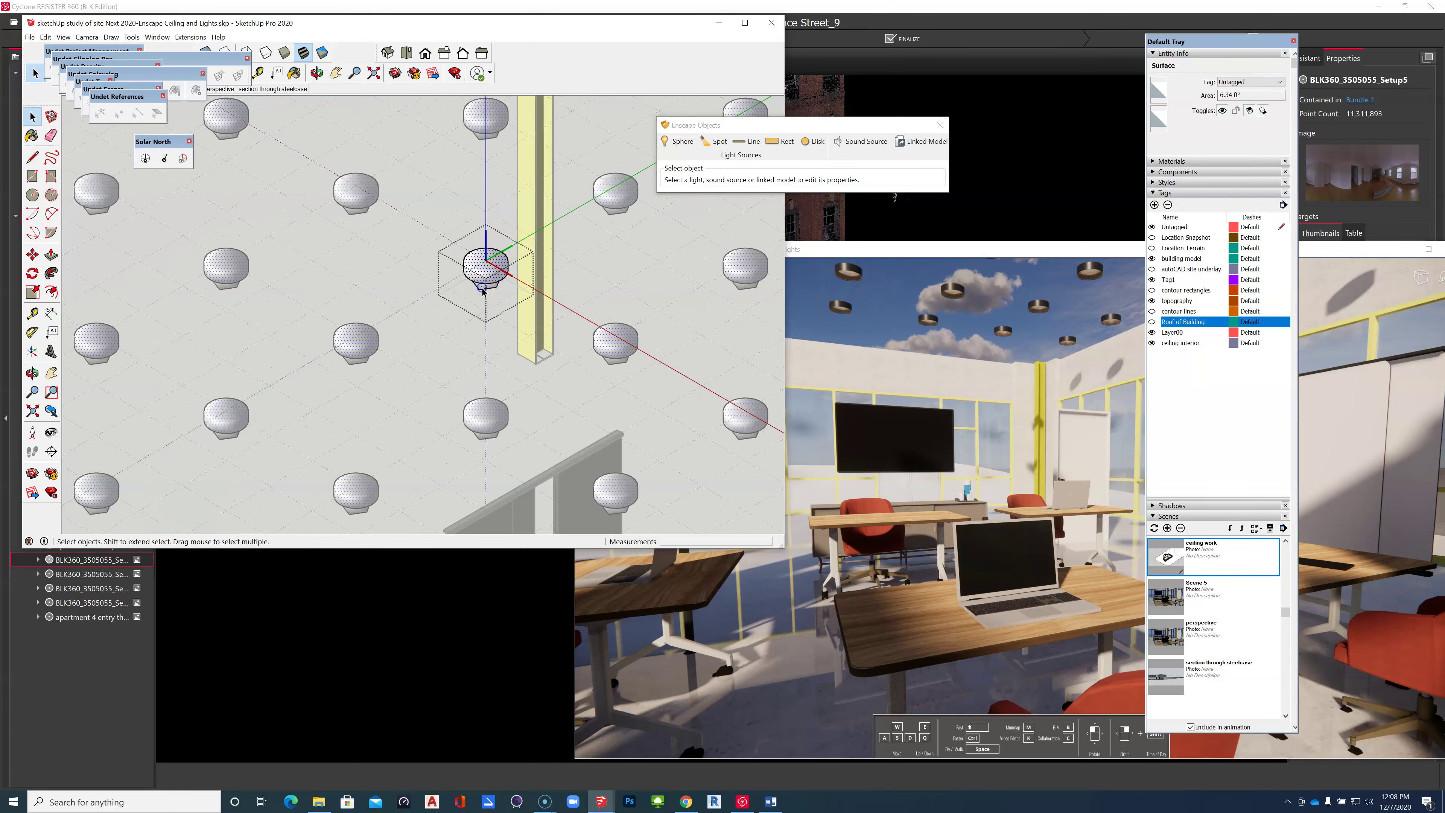
Give the lamp's sphere light a 0.36 m source radius and 5000 cd luminous intensity.
click(483, 291)
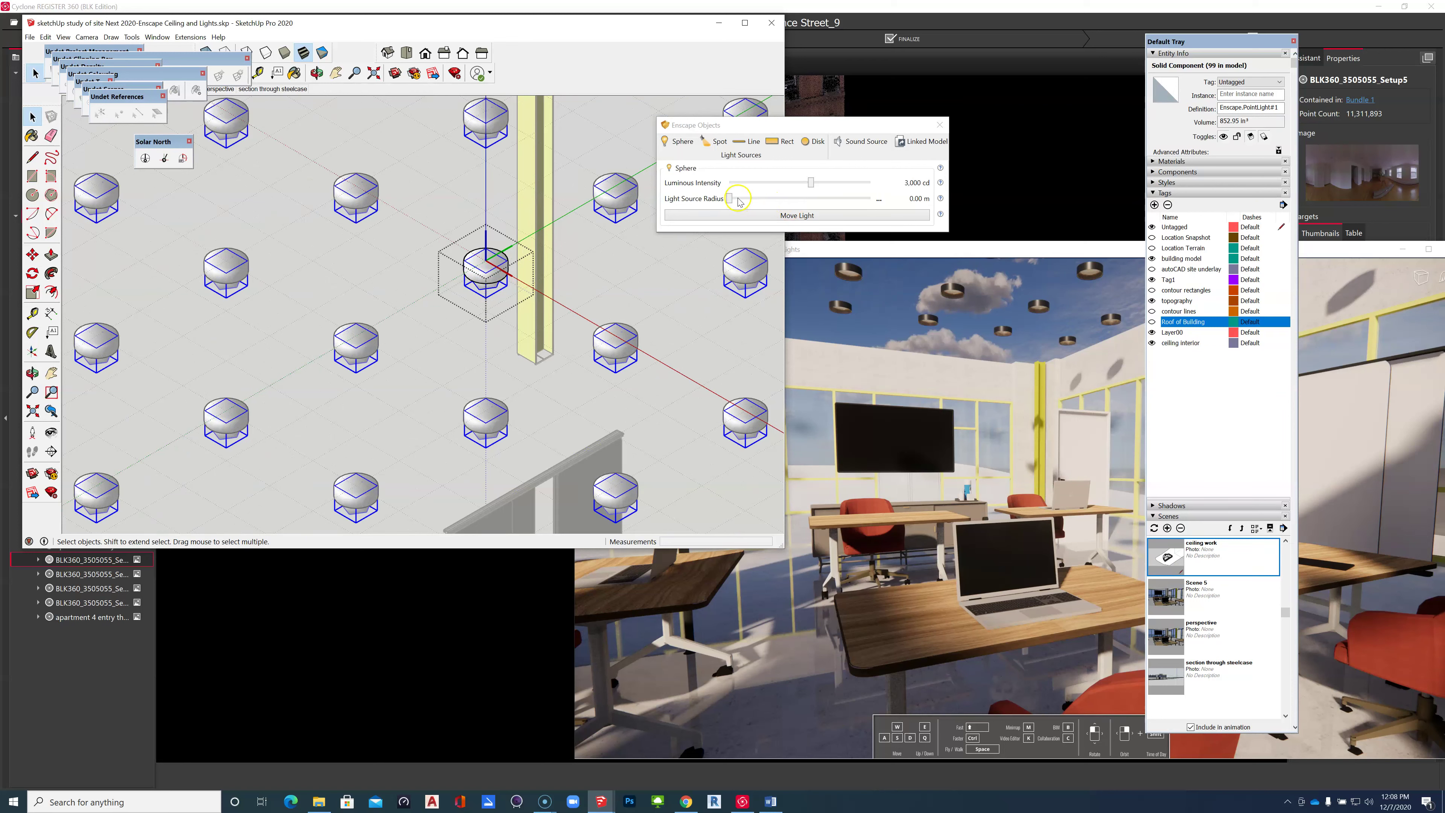
drag(729, 198, 770, 203)
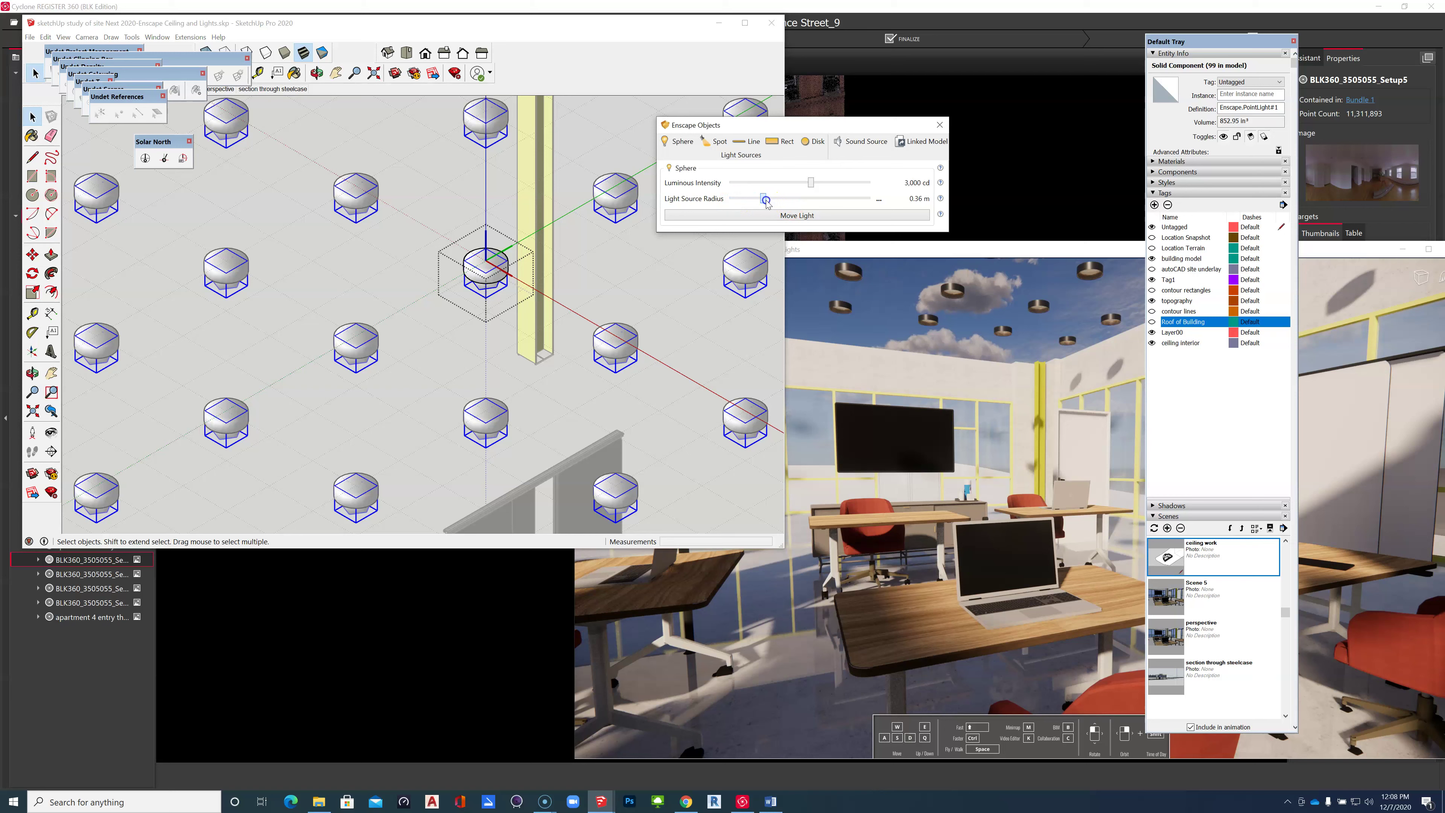
click(811, 183)
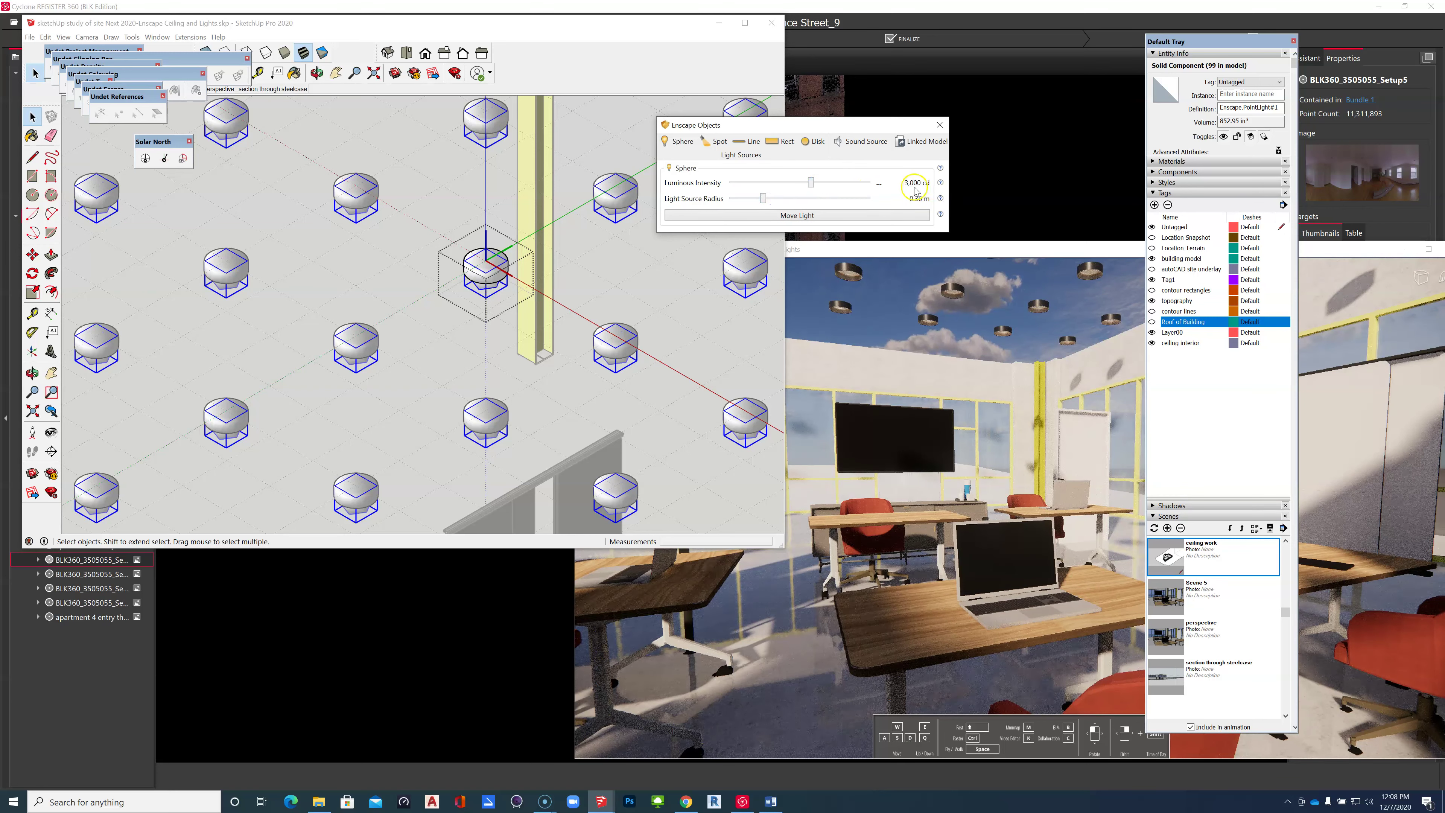
click(879, 184)
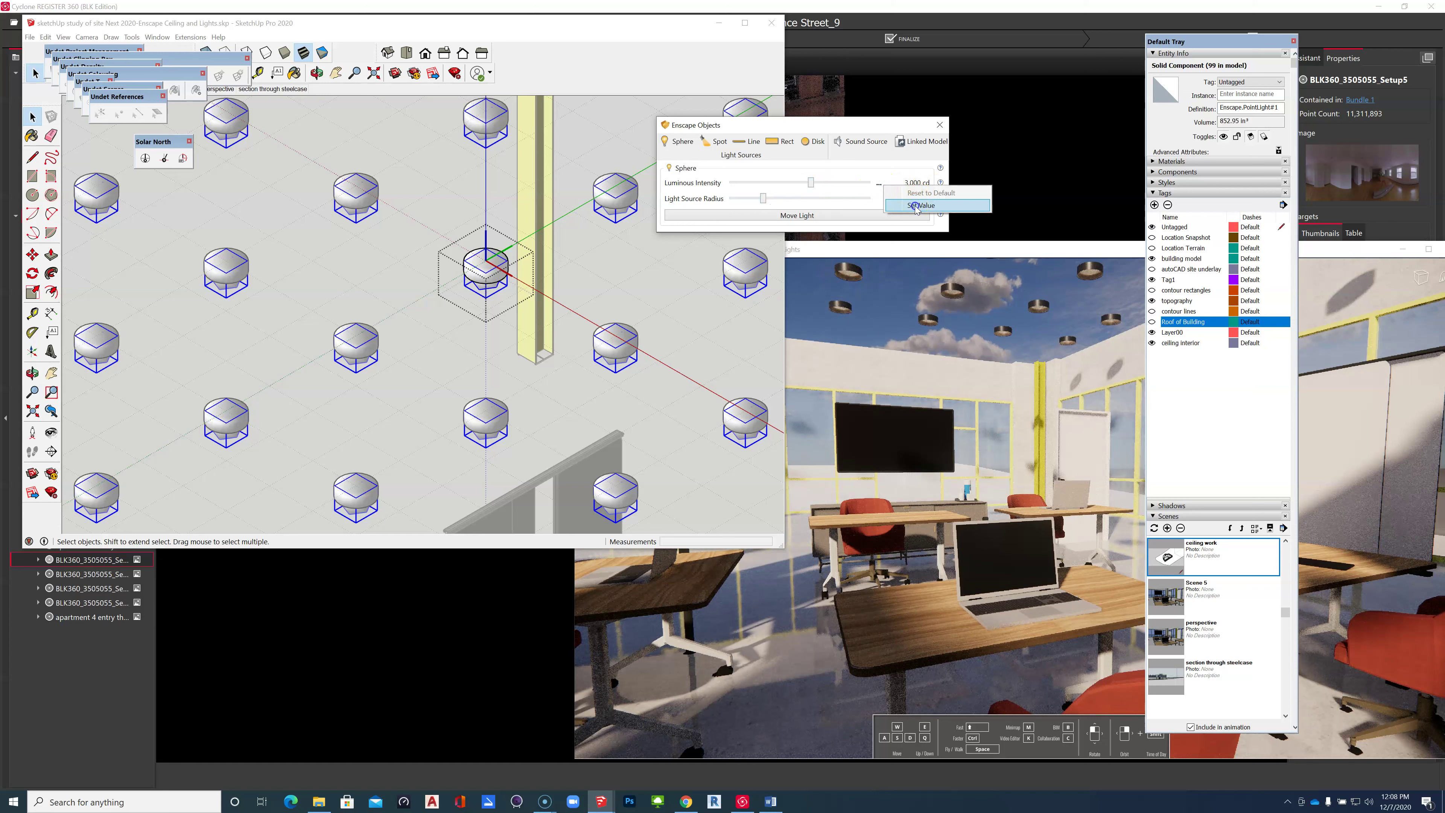
click(921, 205)
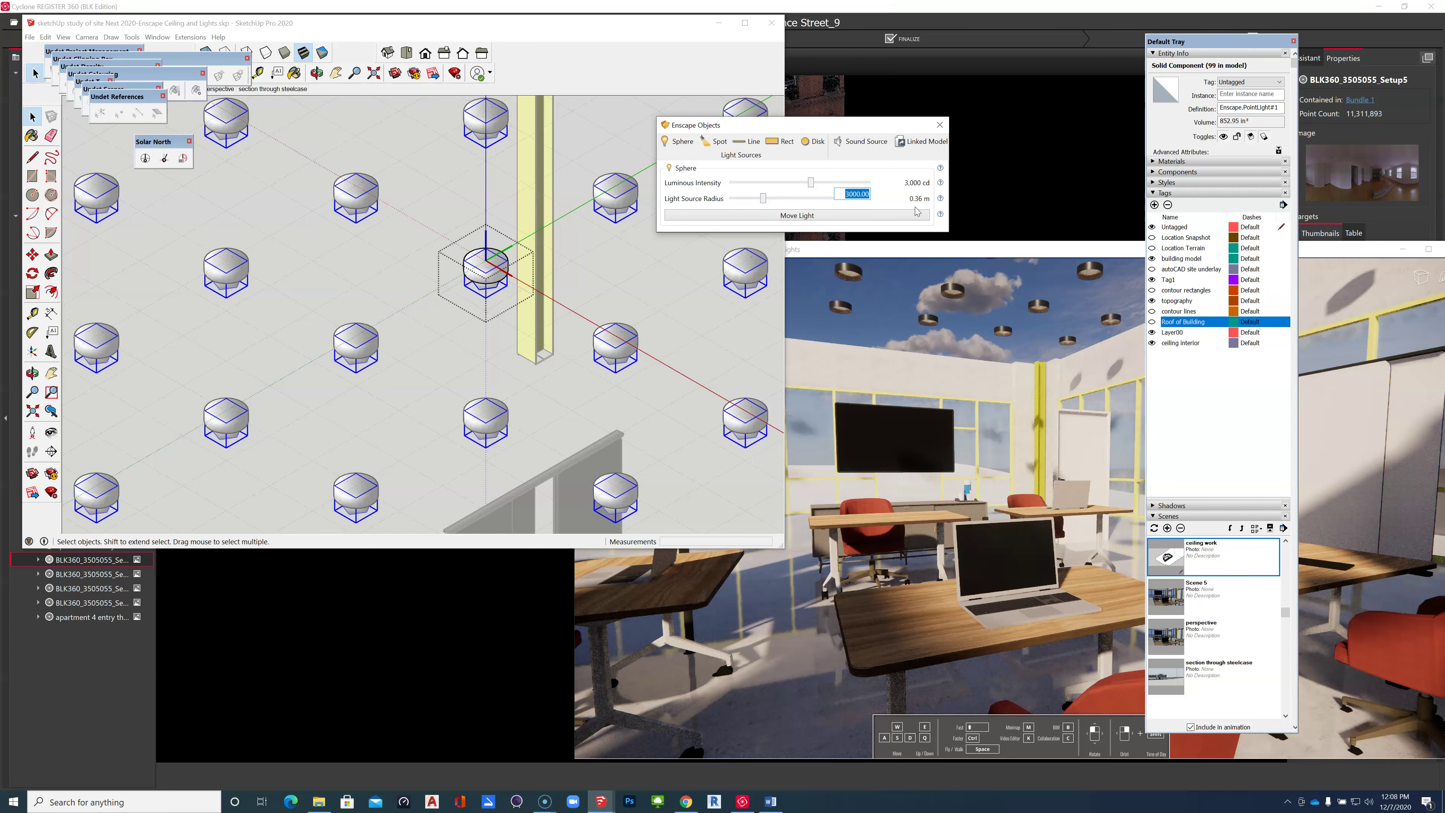
text(5,0)
text(000)
key(Return)
click(930, 437)
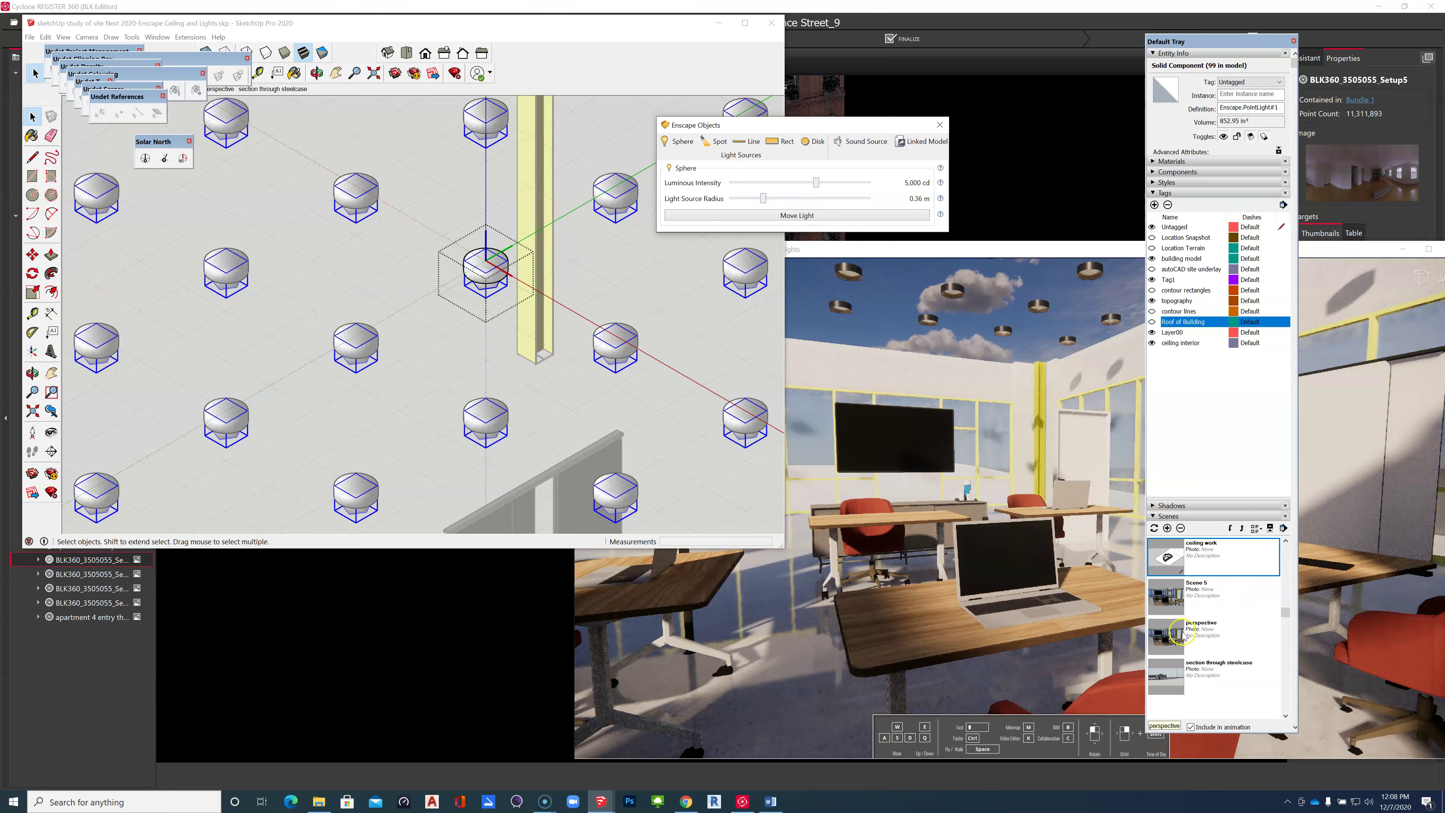
Switch to the 'perspective' scene.
click(1166, 631)
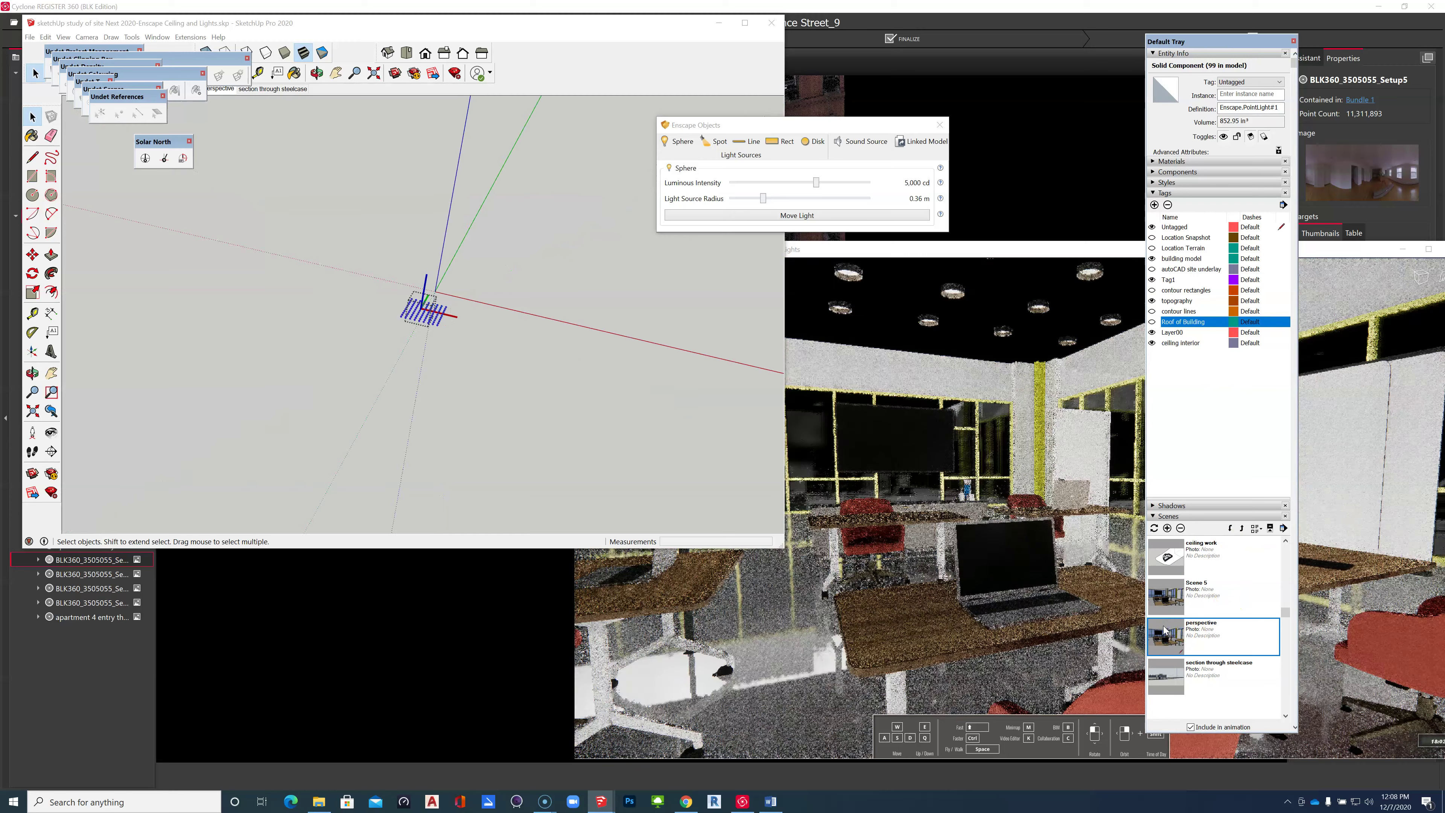
click(1011, 597)
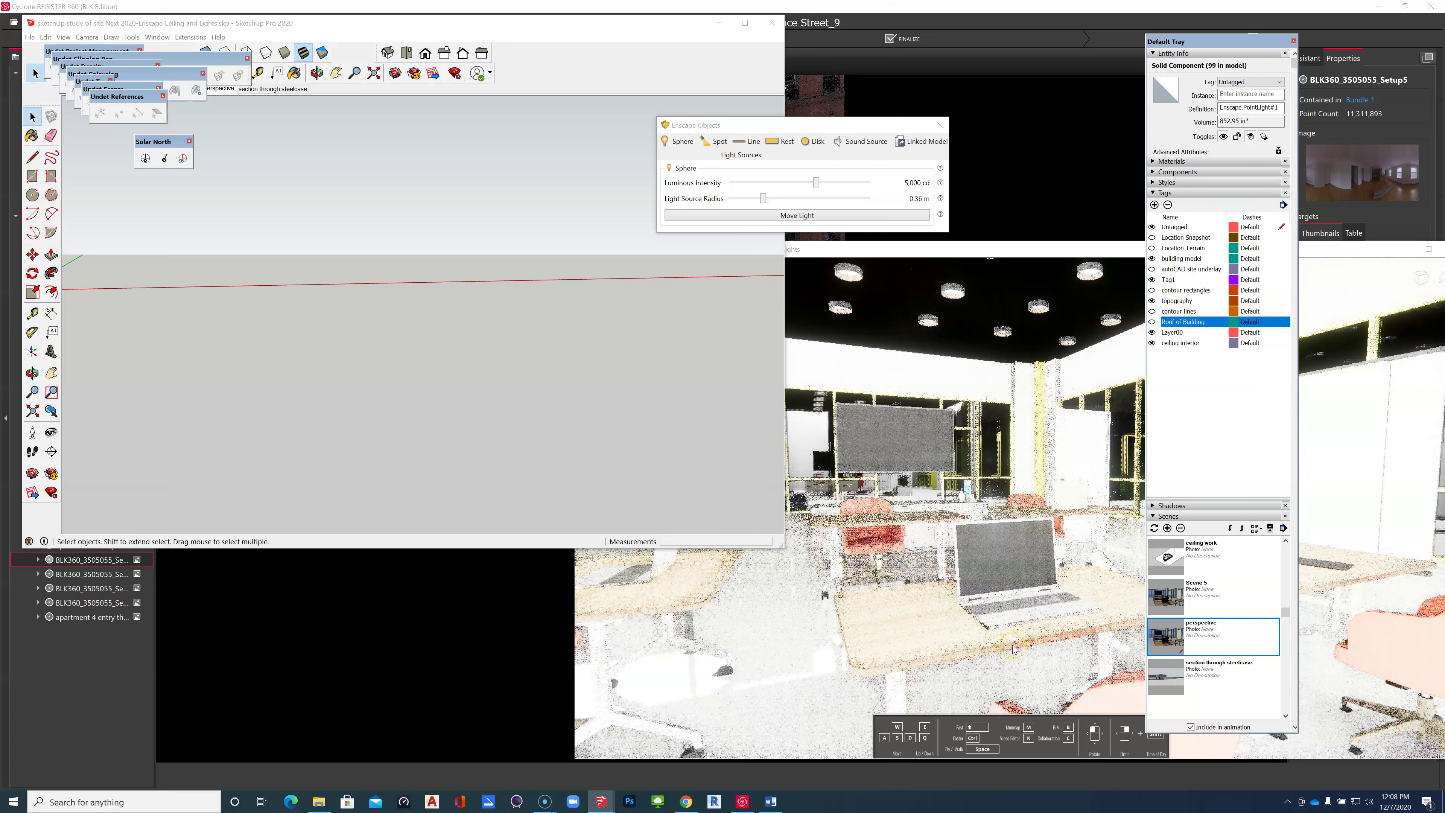
click(1009, 627)
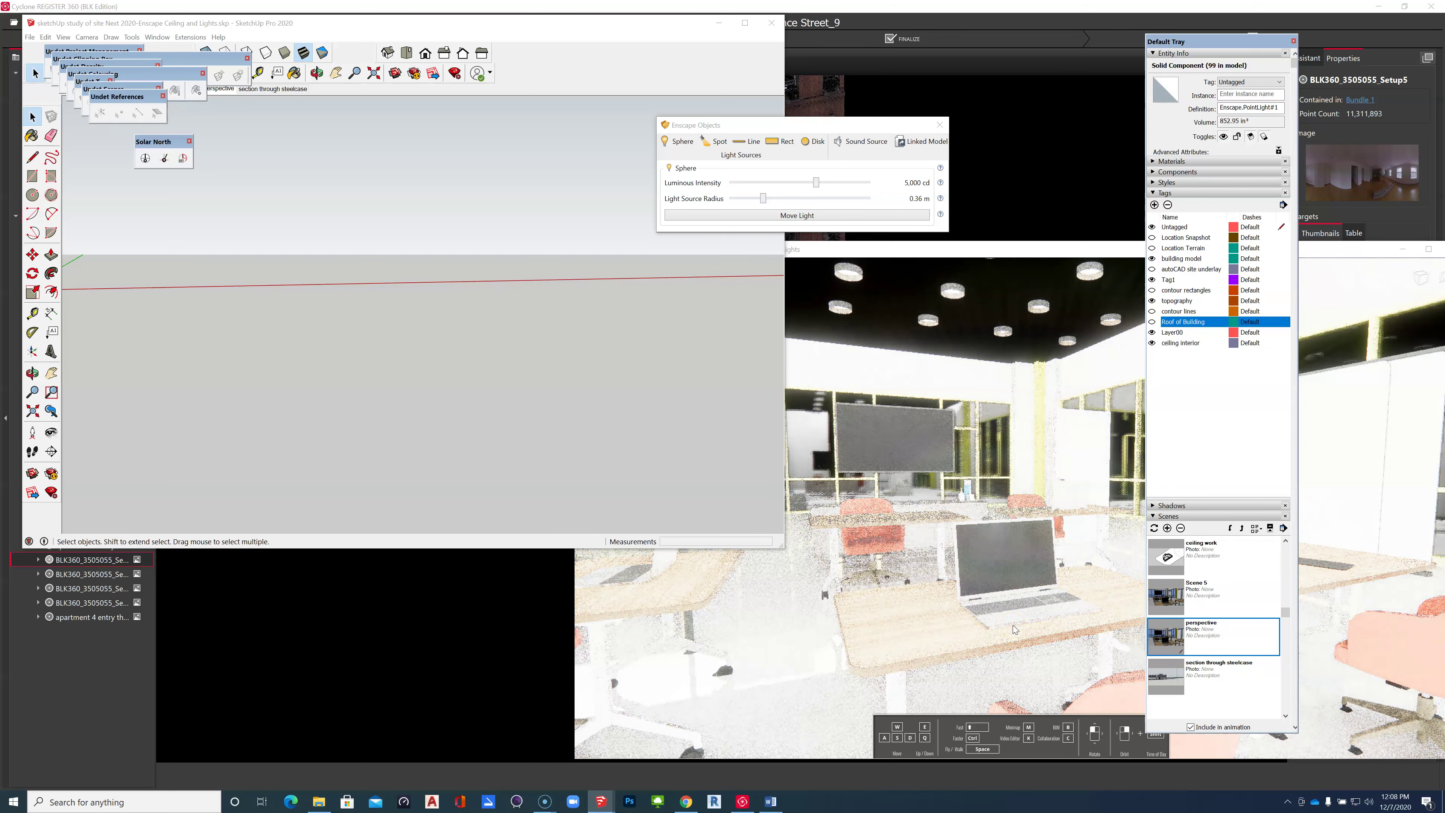
click(486, 439)
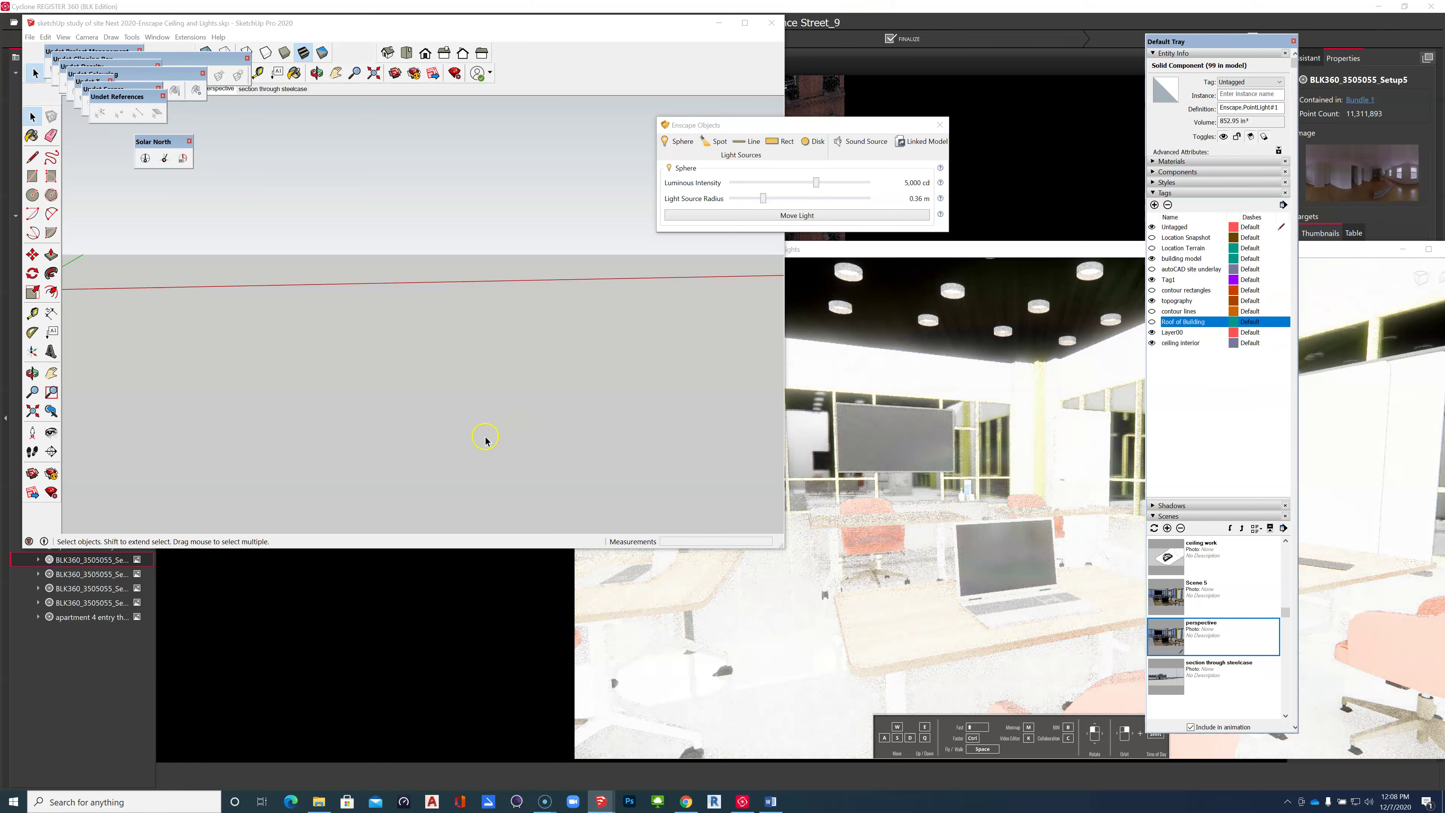
Close the lamp component and narrow the SketchUp window to reveal more of the Enscape render.
right_click(459, 204)
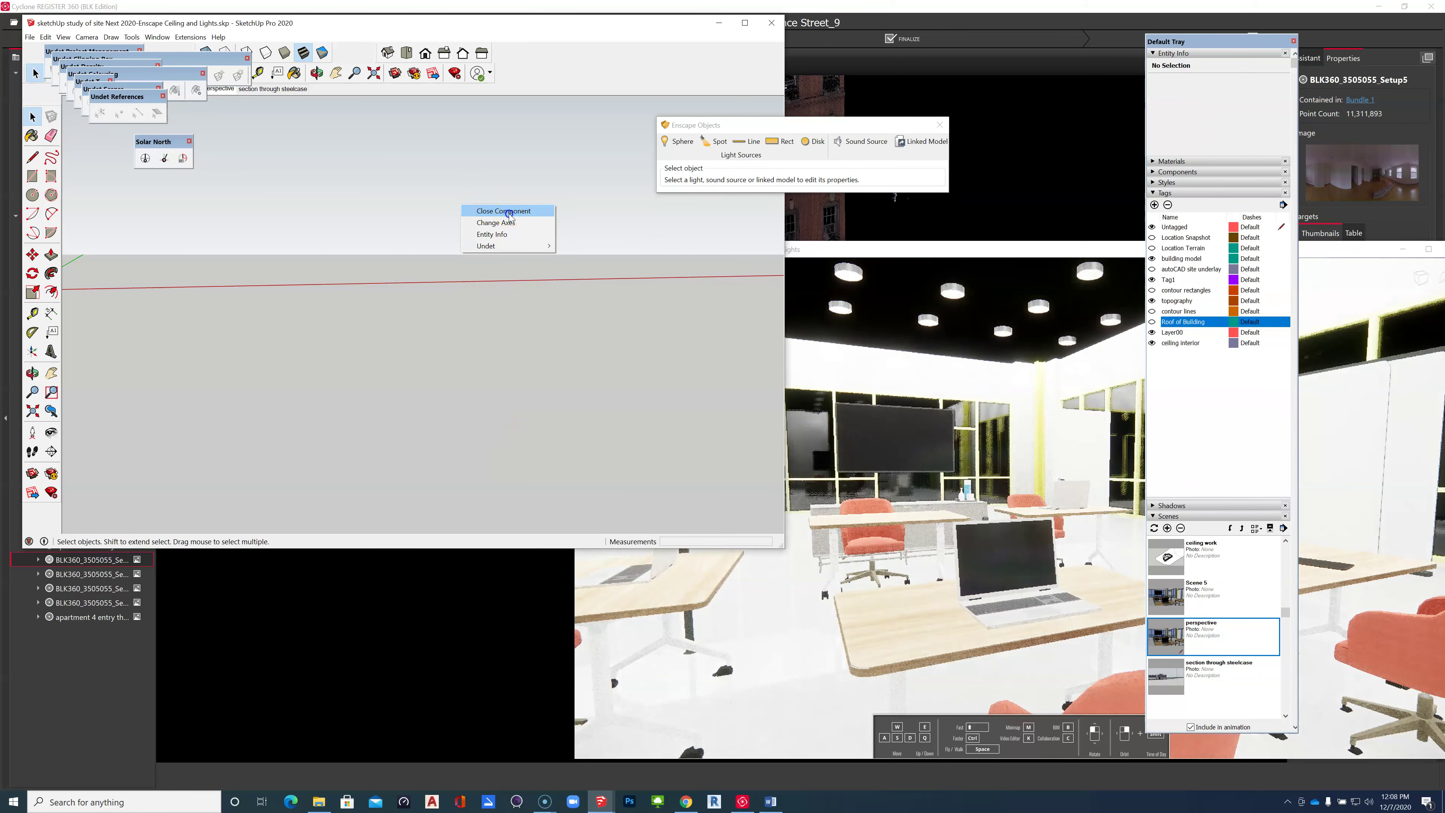
click(510, 213)
click(658, 459)
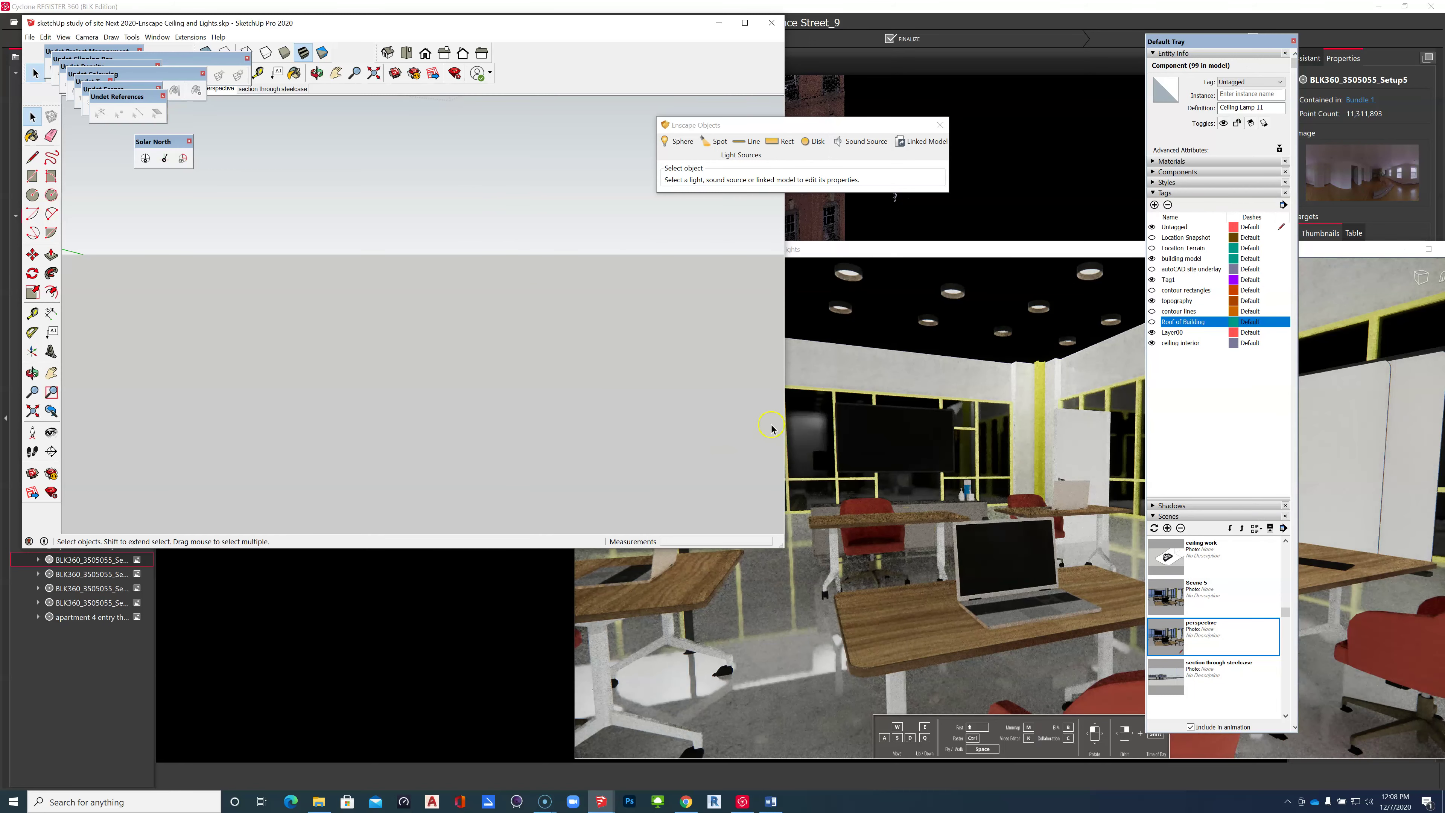
click(781, 417)
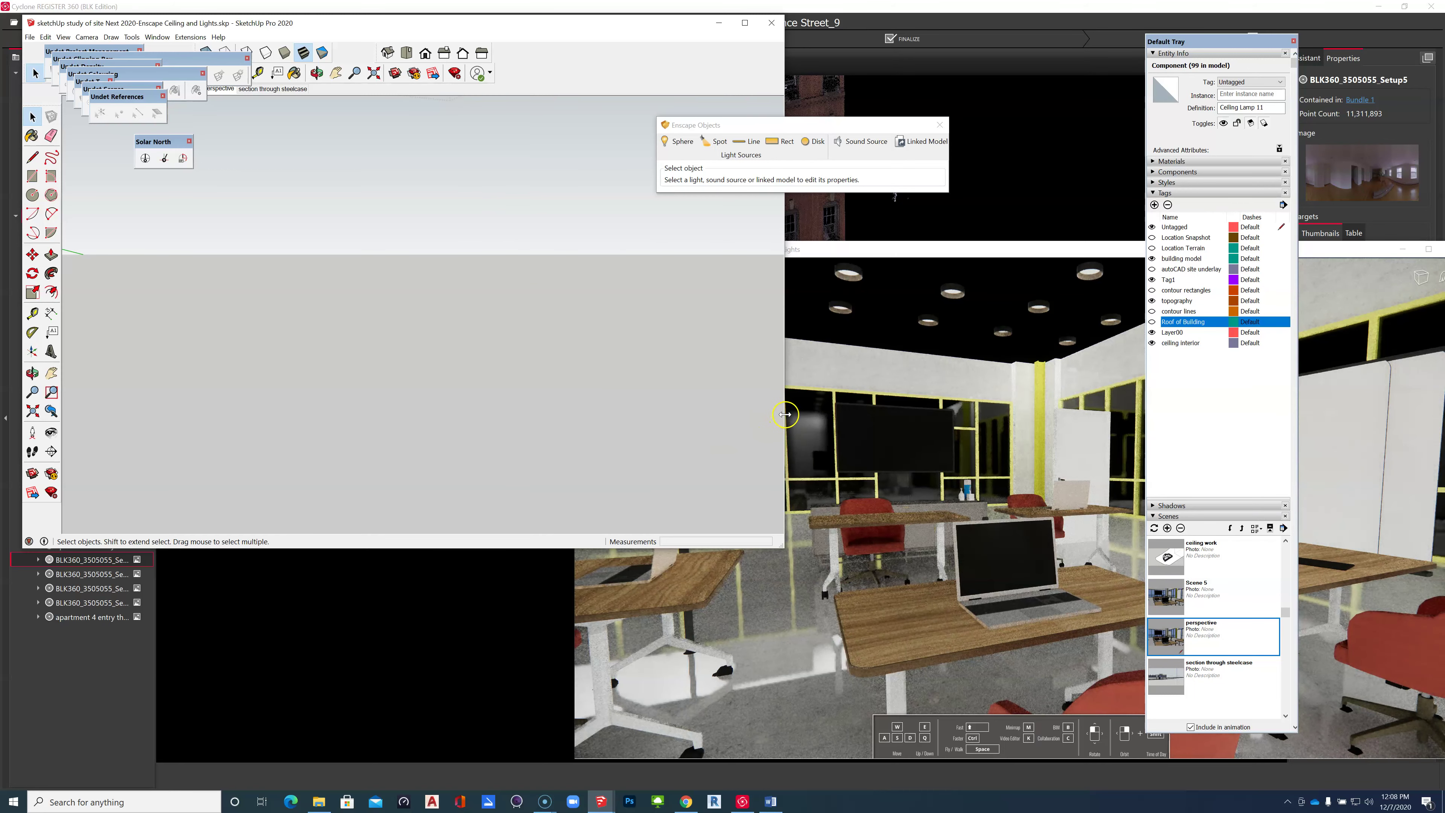
drag(785, 415, 667, 417)
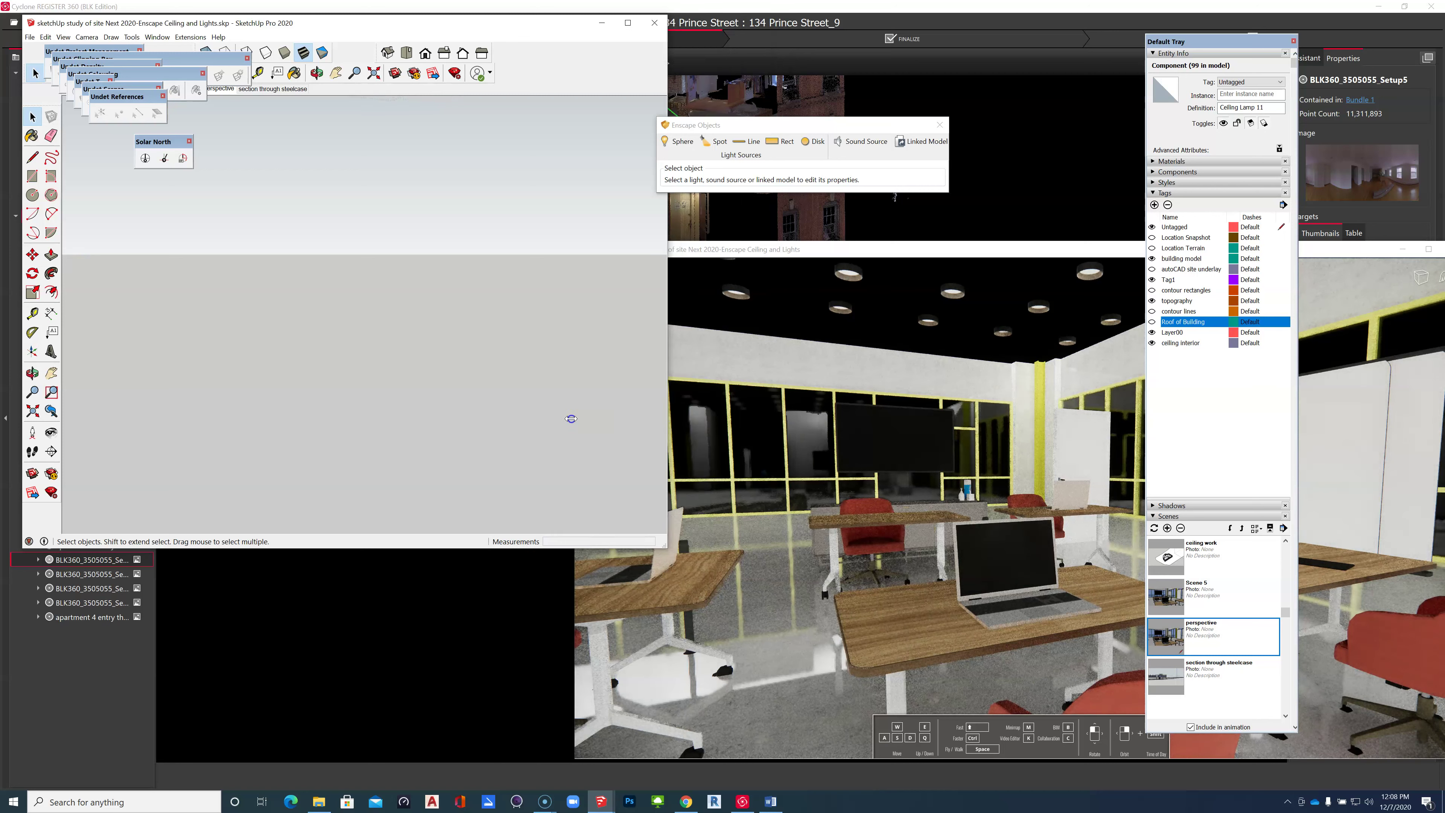
drag(571, 419, 539, 417)
click(685, 483)
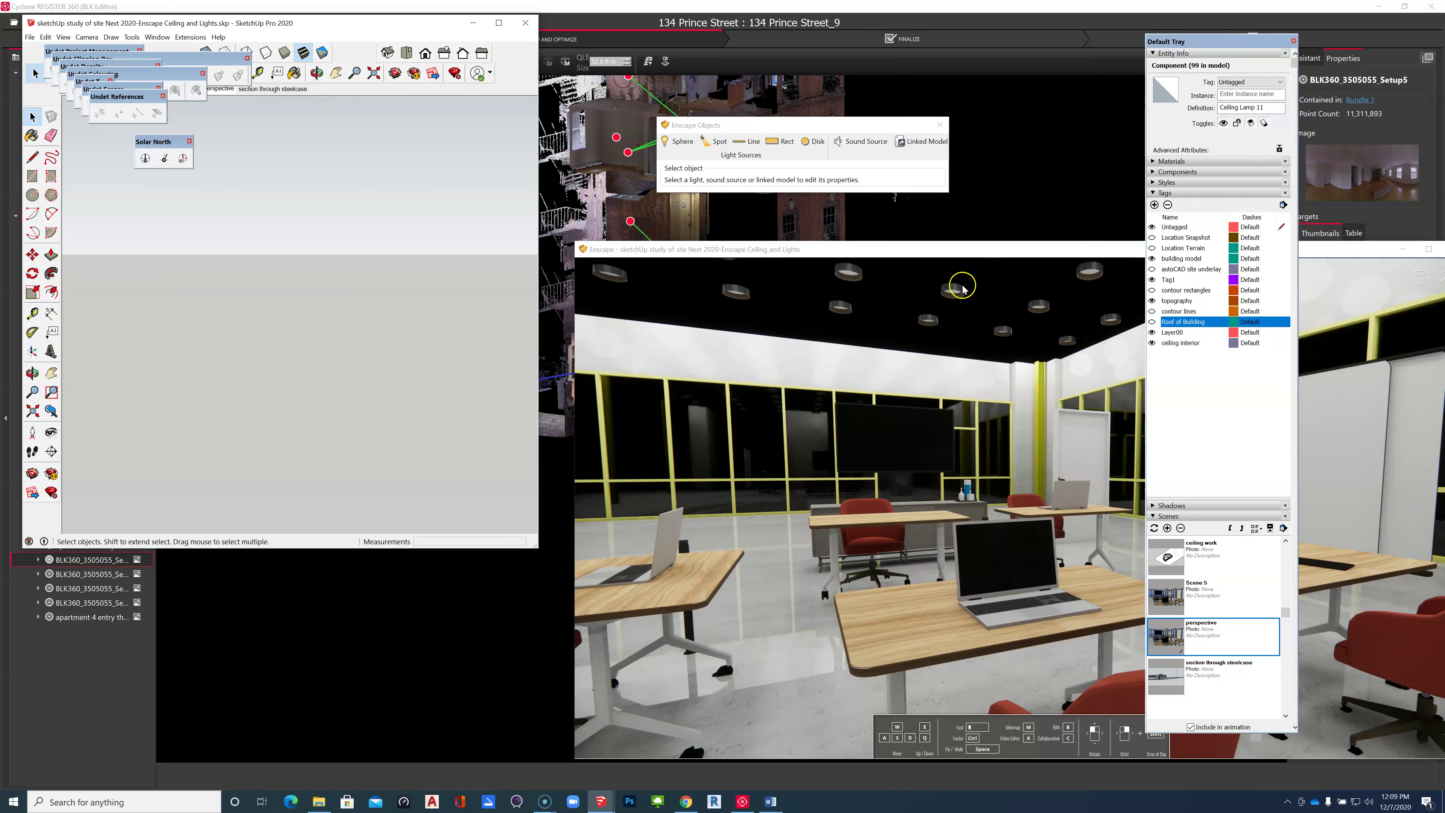
scroll(967, 301, up, 3)
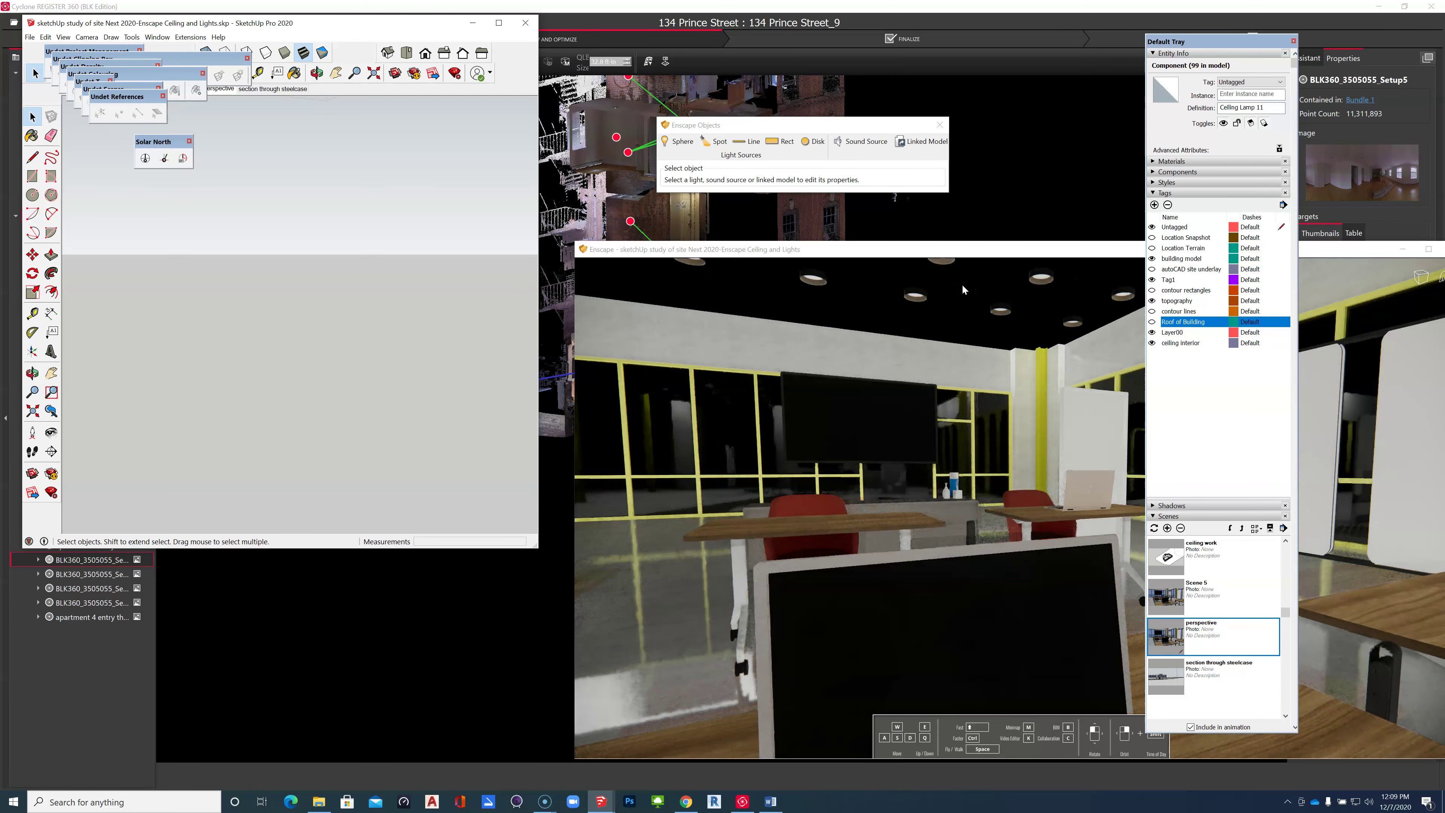
scroll(862, 452, down, 3)
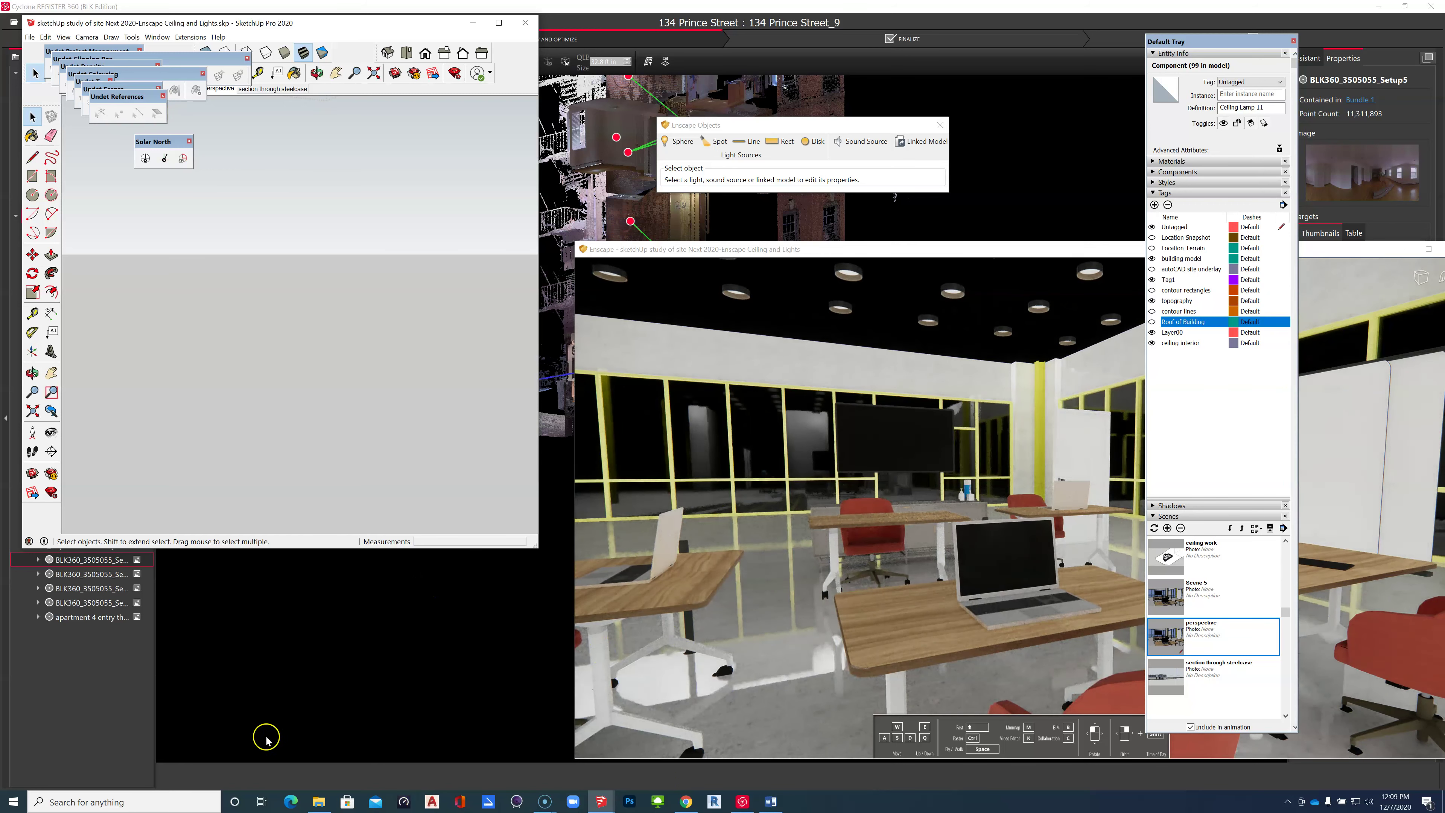
mouse_move(545, 804)
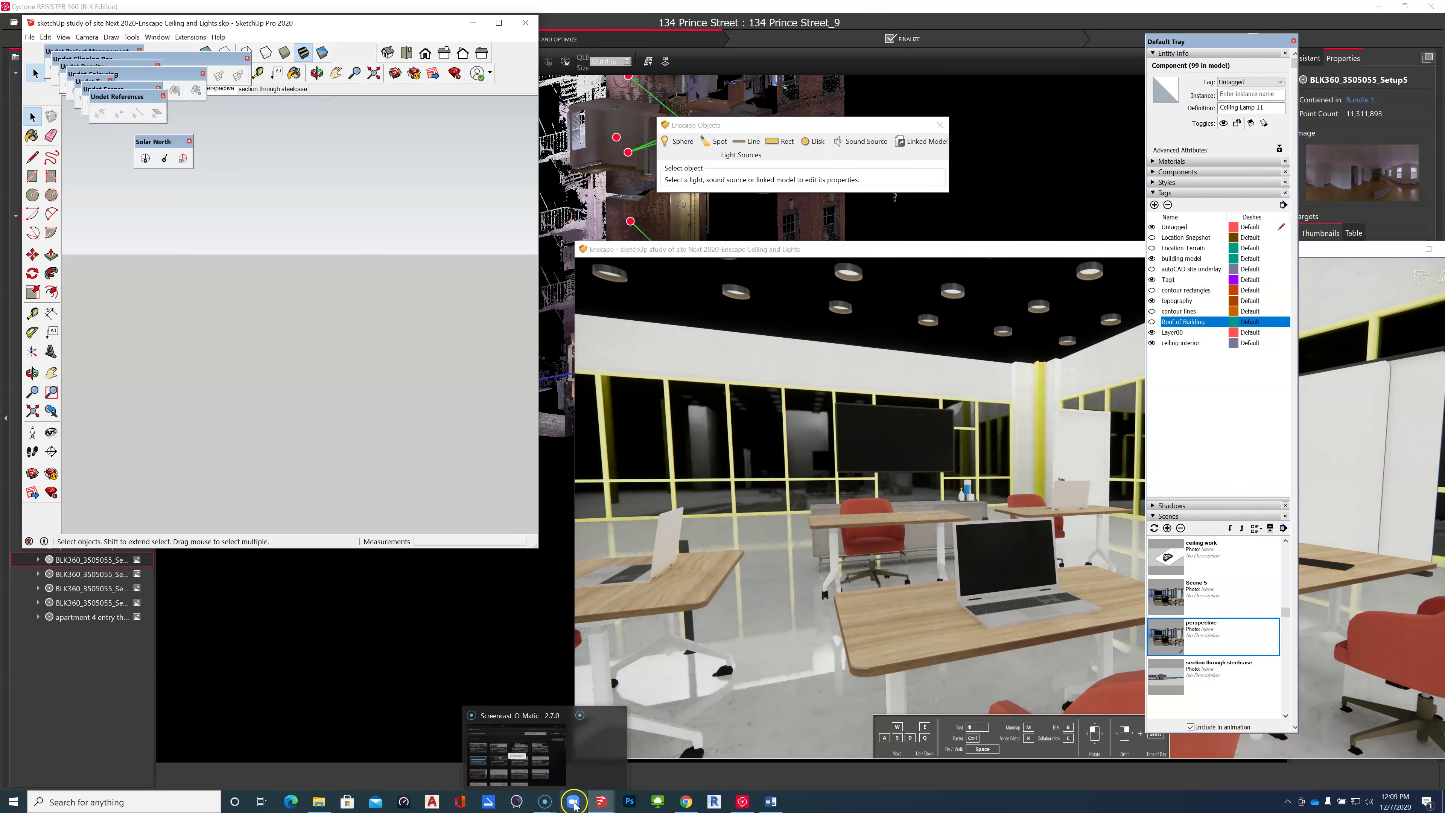